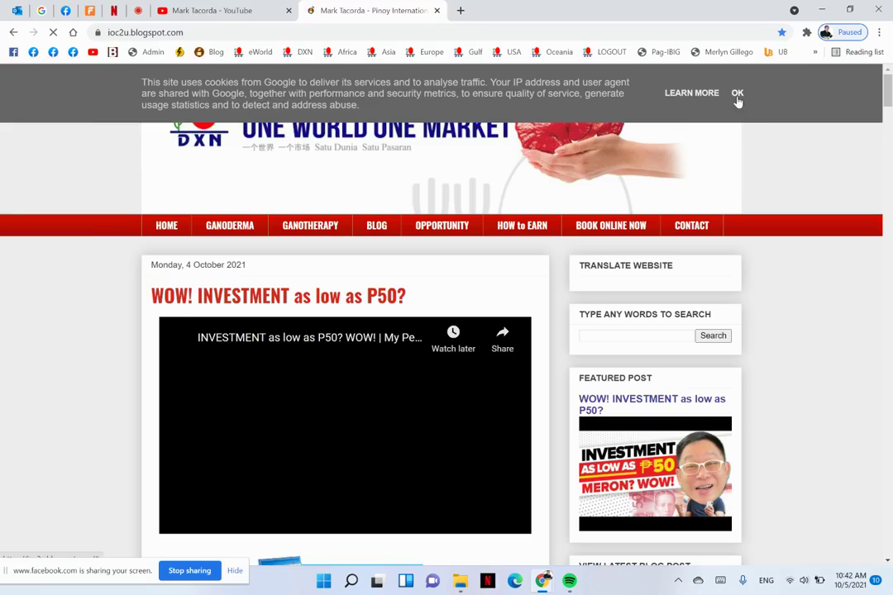
Accept the ioc2u blog's cookie notice to reveal the 'WOW! INVESTMENT as low as P50?' video post
click(736, 93)
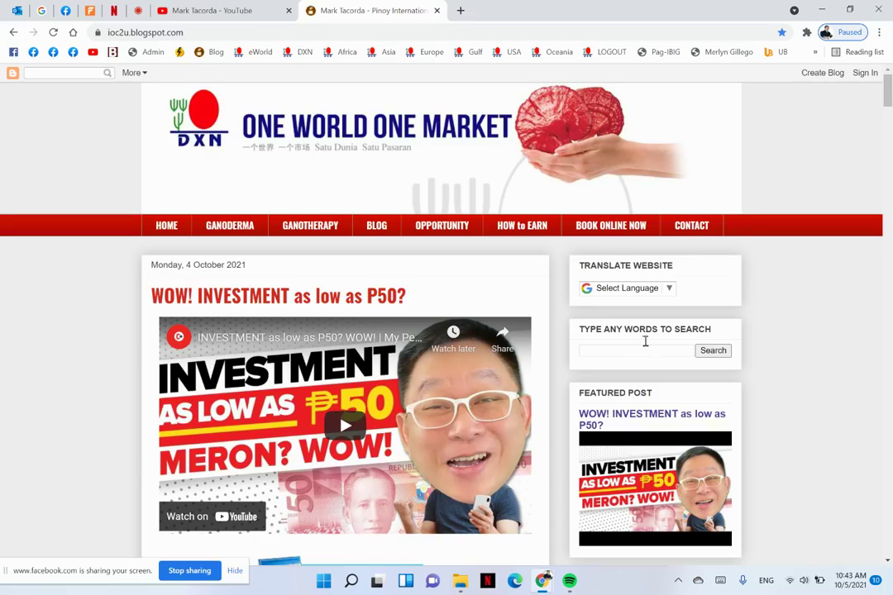
scroll(336, 353, down, 5)
scroll(336, 354, down, 12)
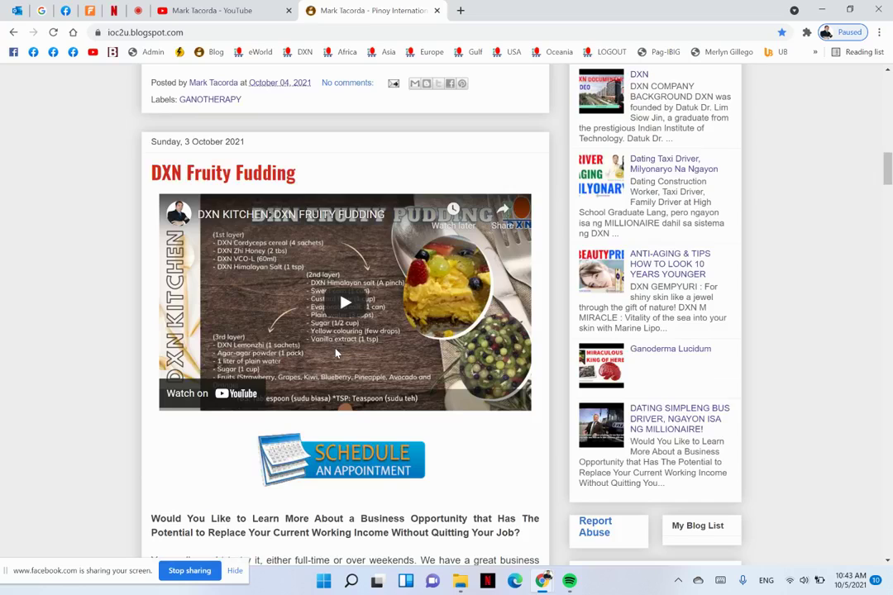
scroll(337, 354, down, 20)
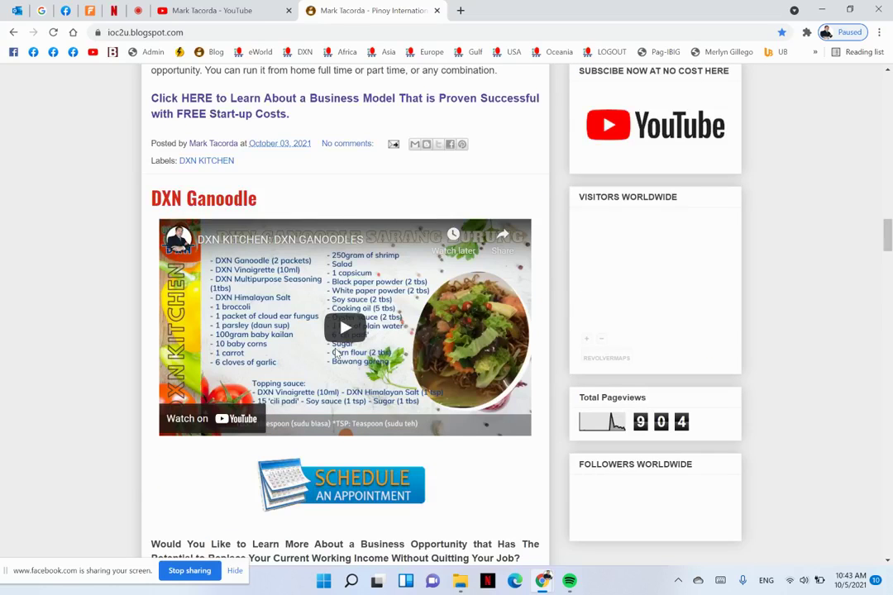
scroll(336, 354, down, 10)
scroll(336, 354, down, 1)
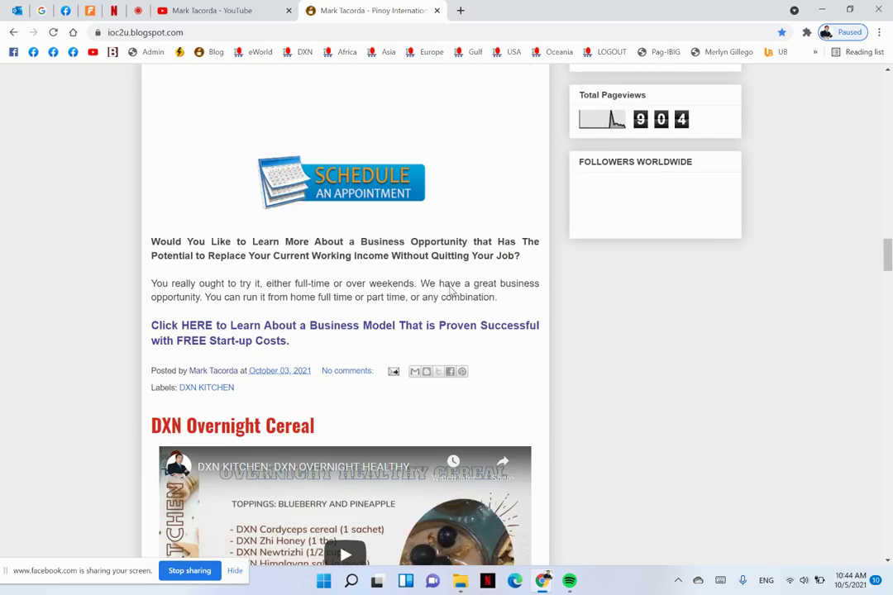
scroll(450, 291, up, 5)
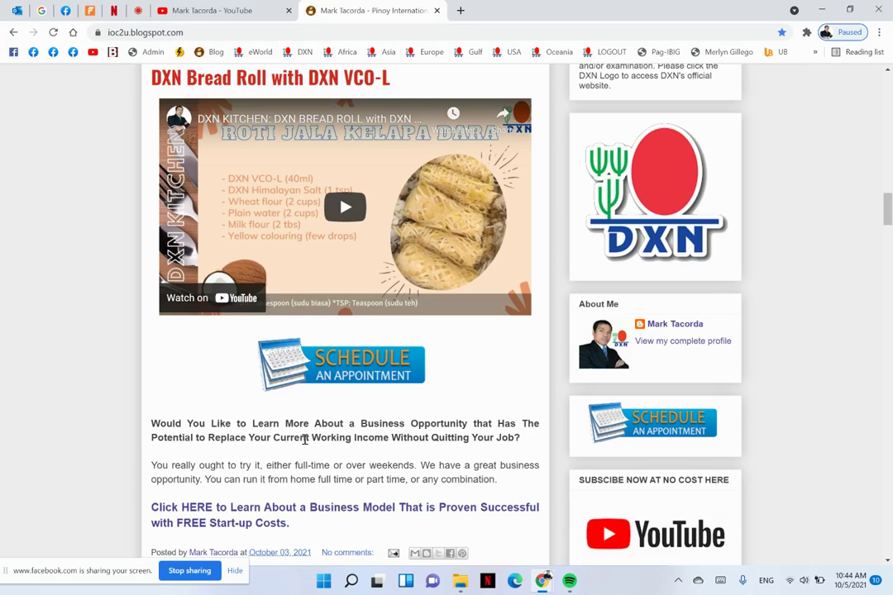
Load dxnfans.blogspot.com in a new Chrome tab
click(461, 10)
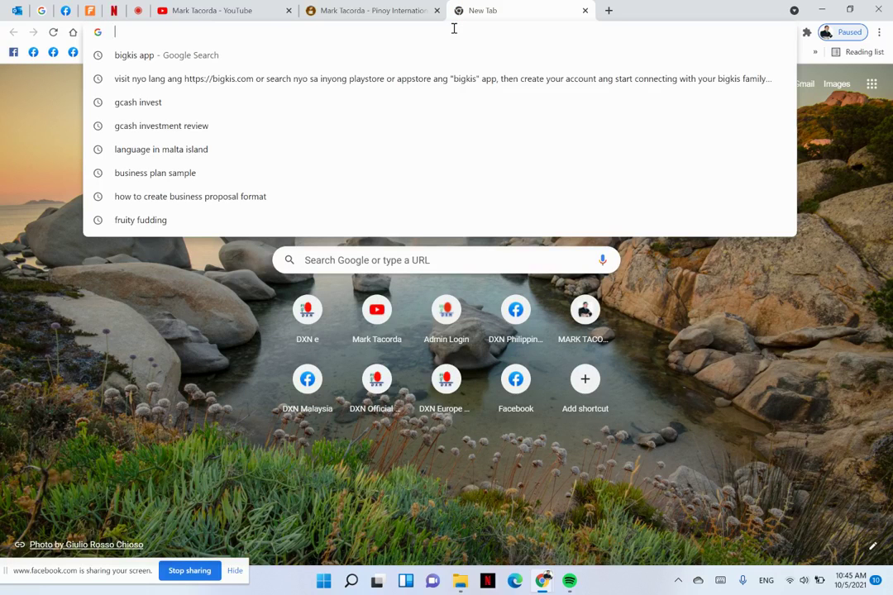
text(DXNFA)
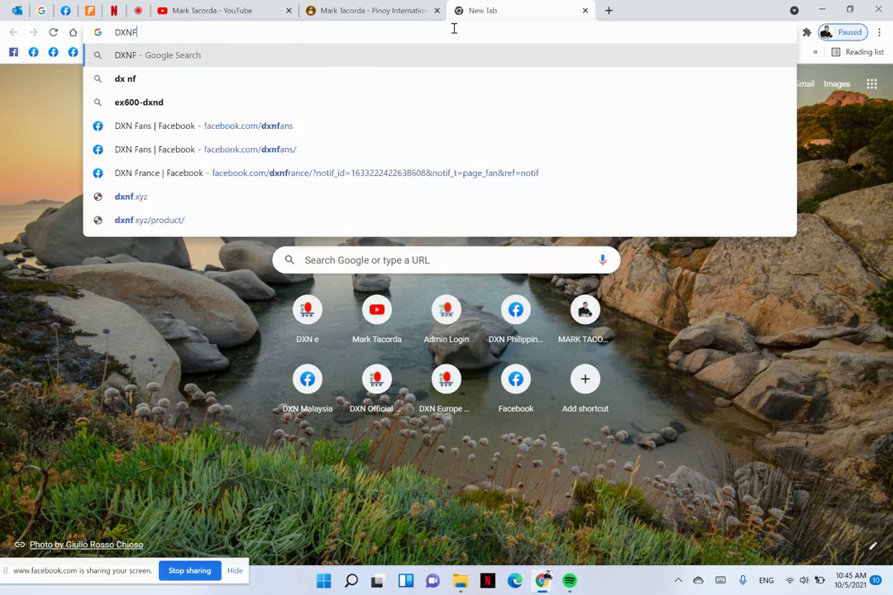
key(BackSpace)
key(BackSpace)
key(BackSpace)
key(BackSpace)
key(BackSpace)
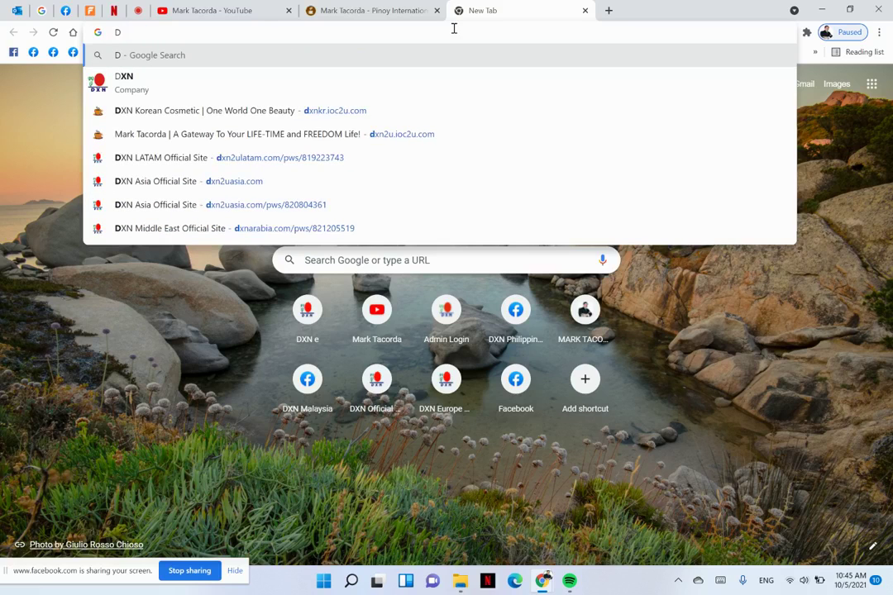
text(dxnfan)
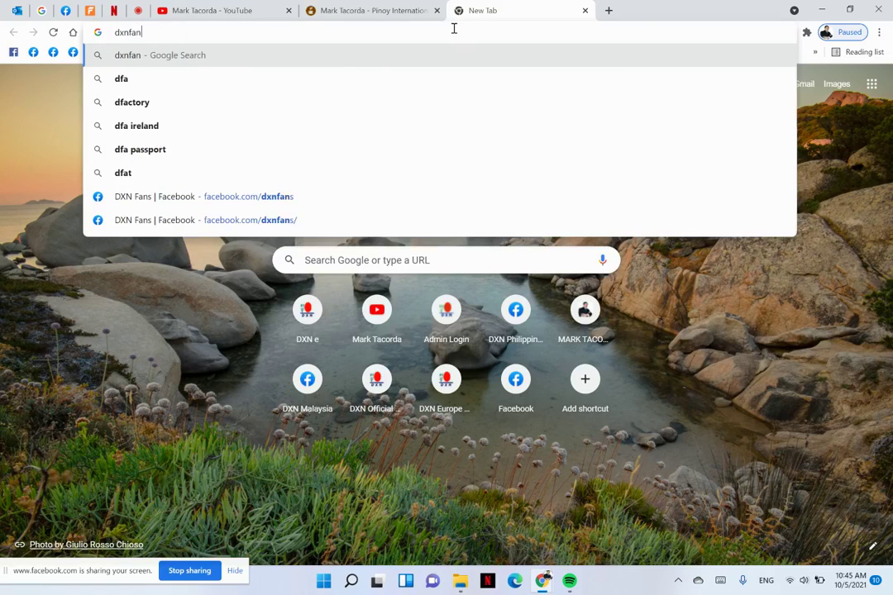
text(s.blogspot)
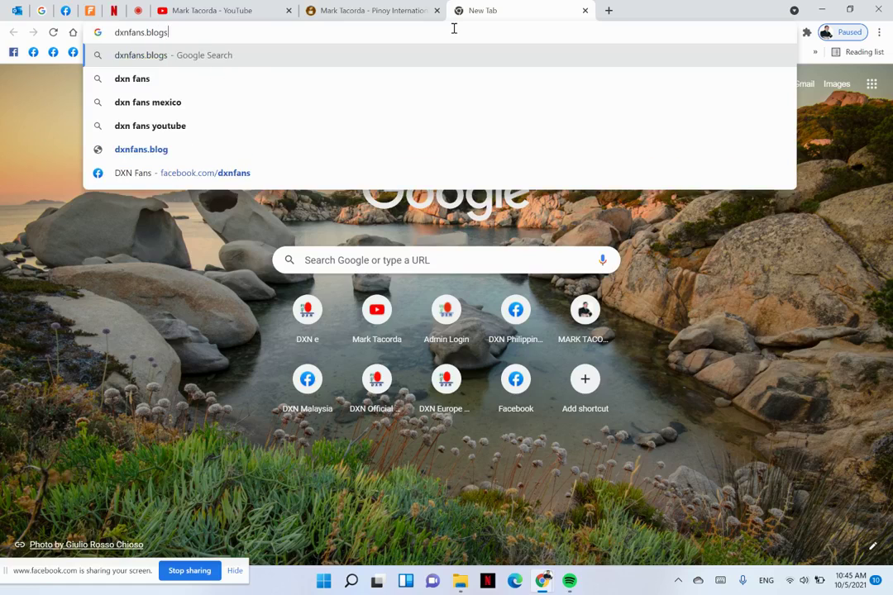
text(.com)
key(Return)
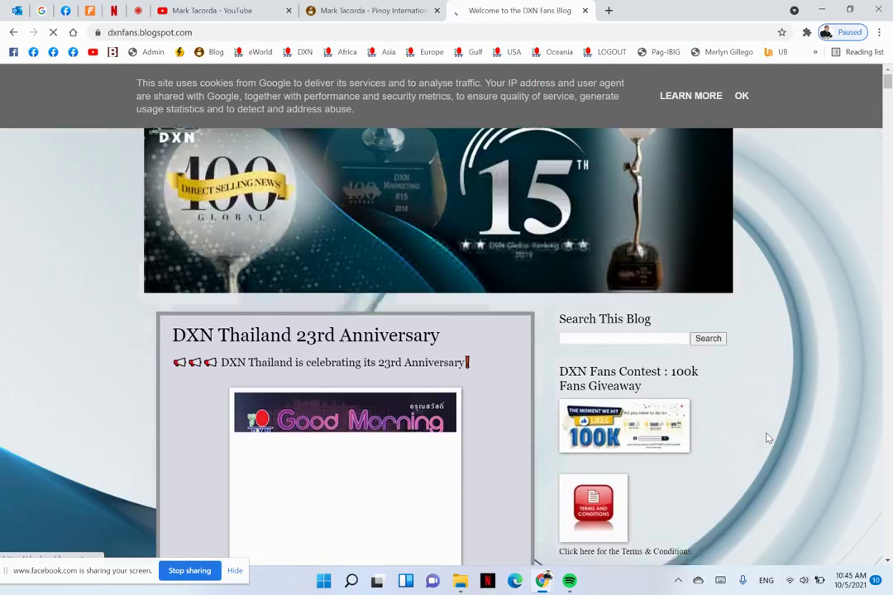
Dismiss the DXN Fans cookie notice and scroll down through the promotion posts
scroll(777, 380, down, 4)
click(740, 97)
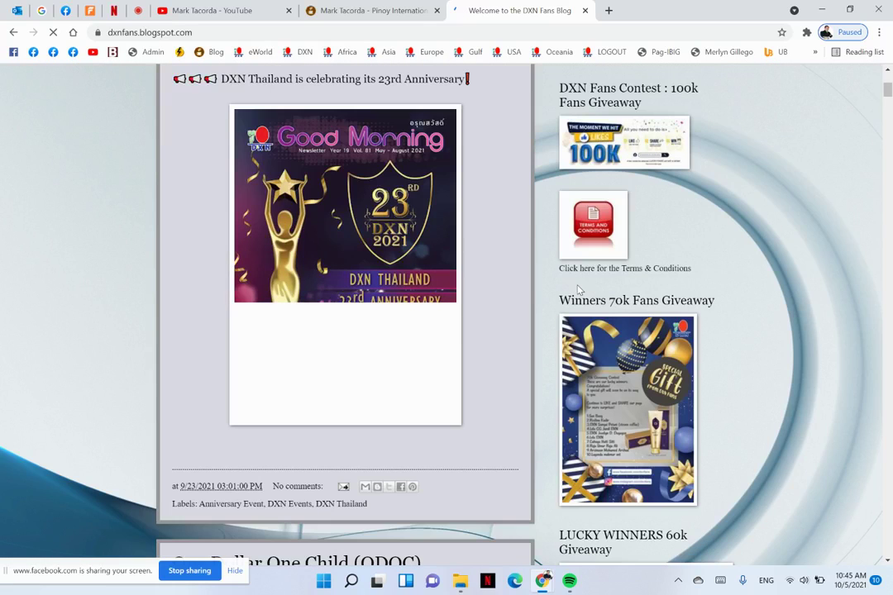
scroll(579, 289, down, 5)
scroll(578, 289, down, 5)
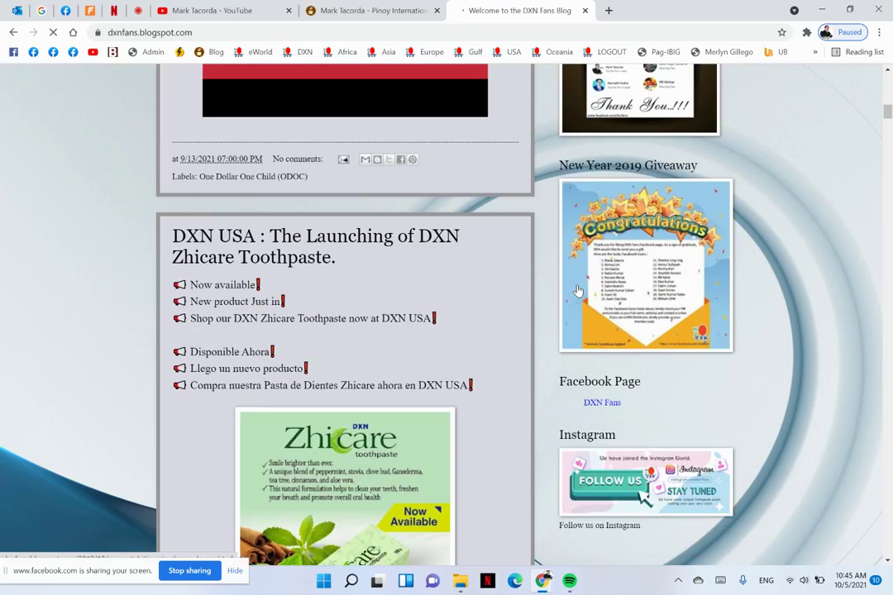
scroll(579, 290, down, 4)
scroll(578, 284, down, 3)
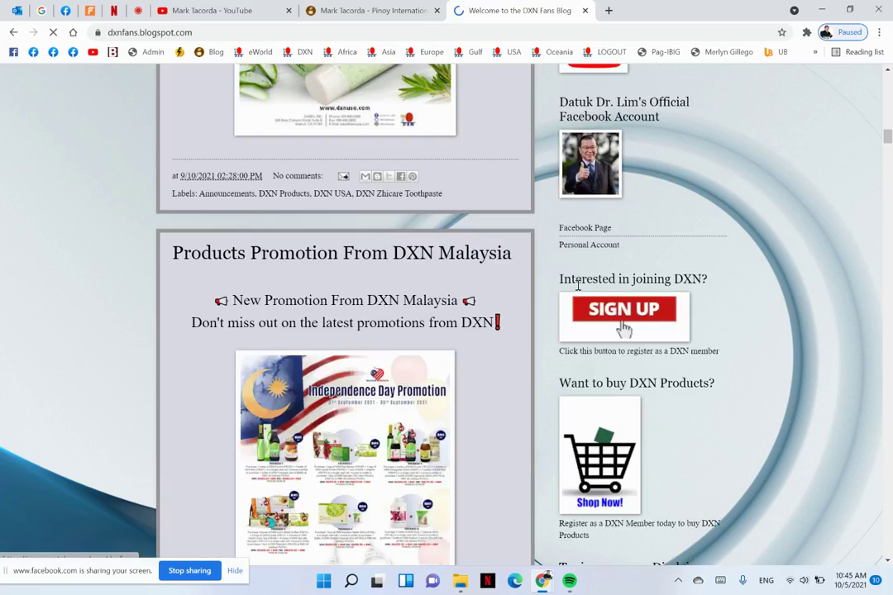
scroll(578, 284, down, 4)
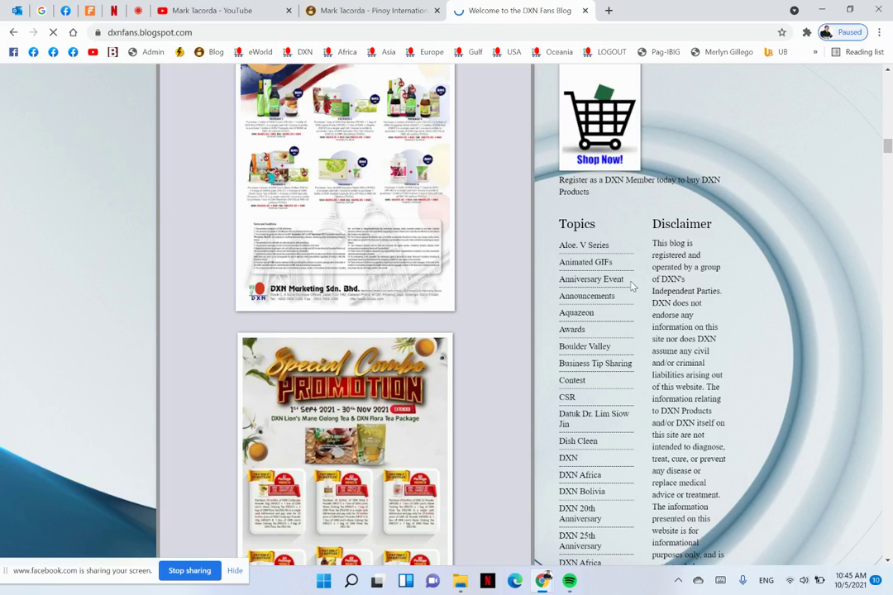
scroll(632, 285, down, 10)
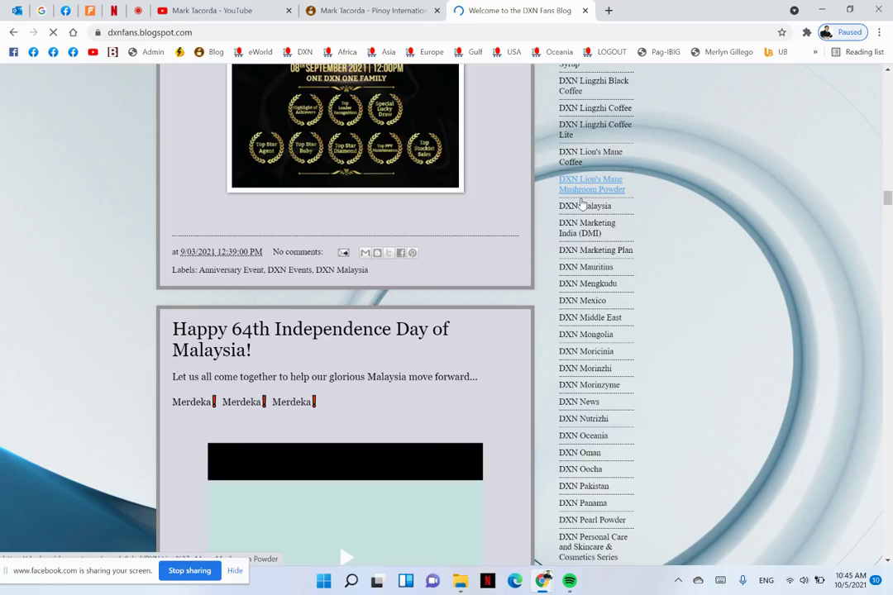
scroll(579, 202, down, 6)
scroll(503, 181, down, 3)
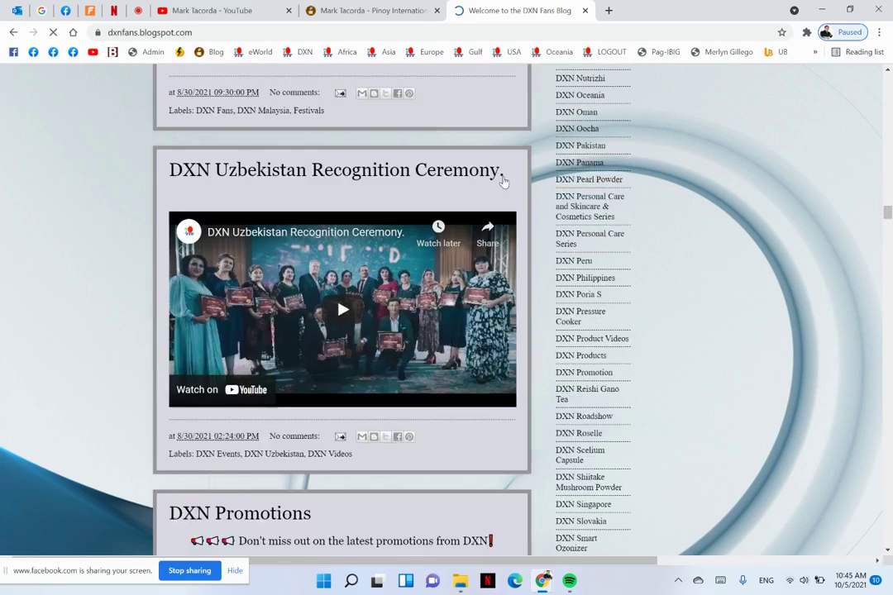
scroll(503, 182, down, 5)
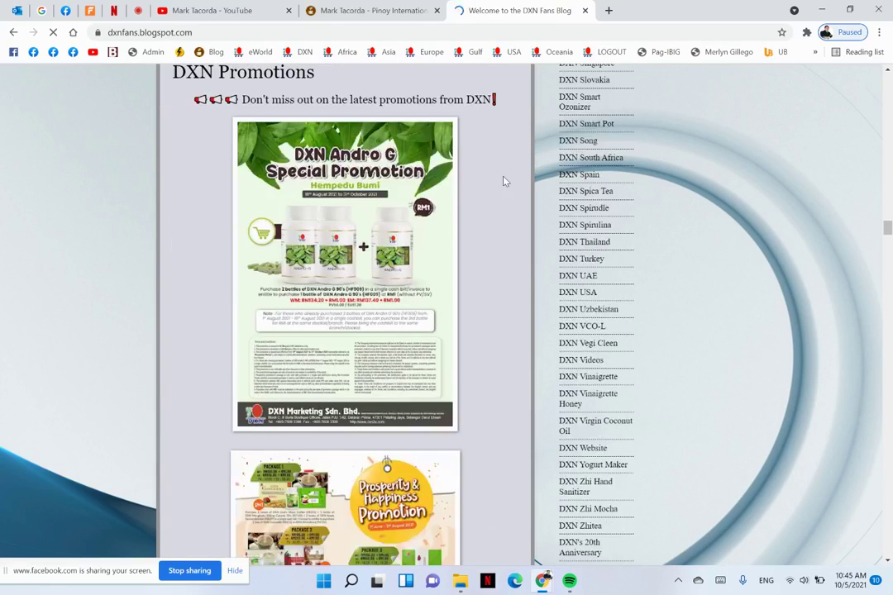
scroll(413, 155, down, 15)
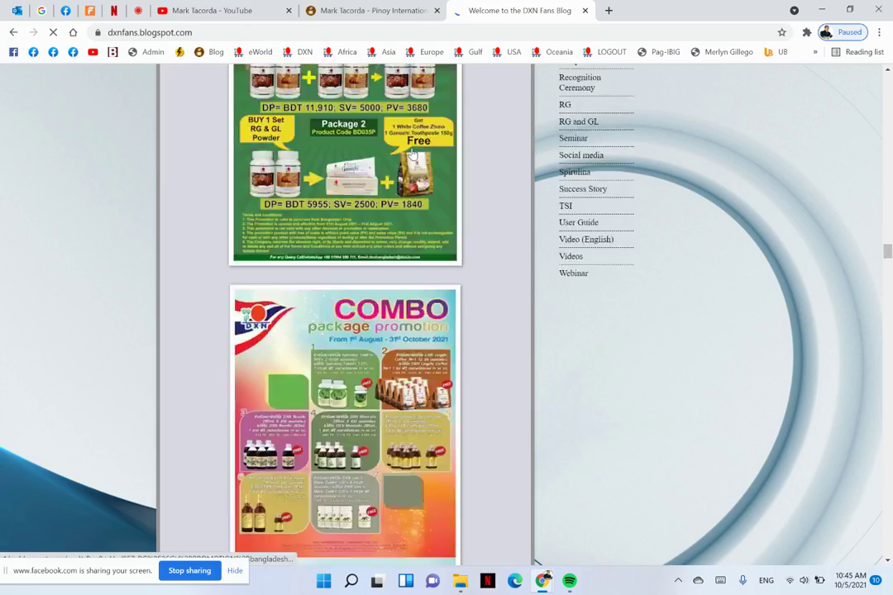
scroll(412, 154, down, 8)
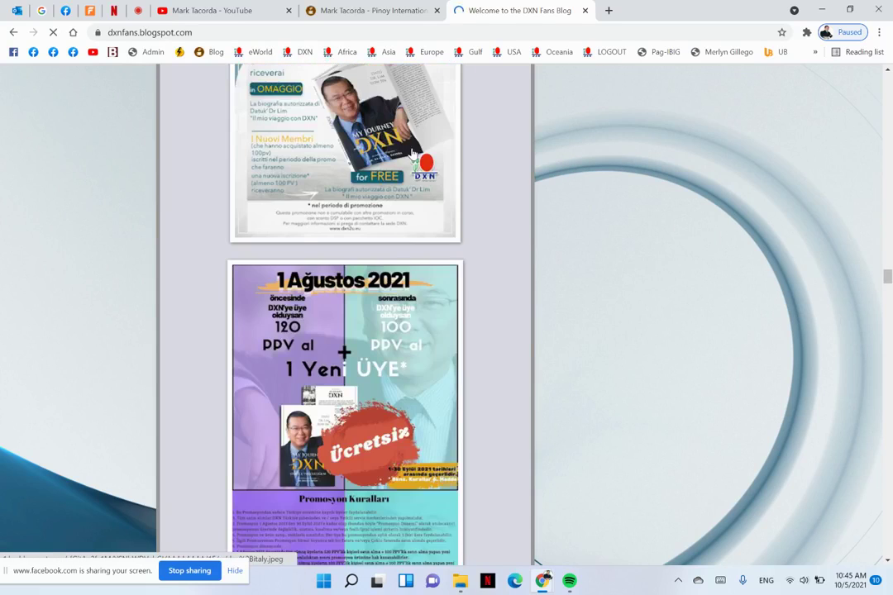
Enlarge the My Journey flyer, close it, and return to the top post
click(413, 153)
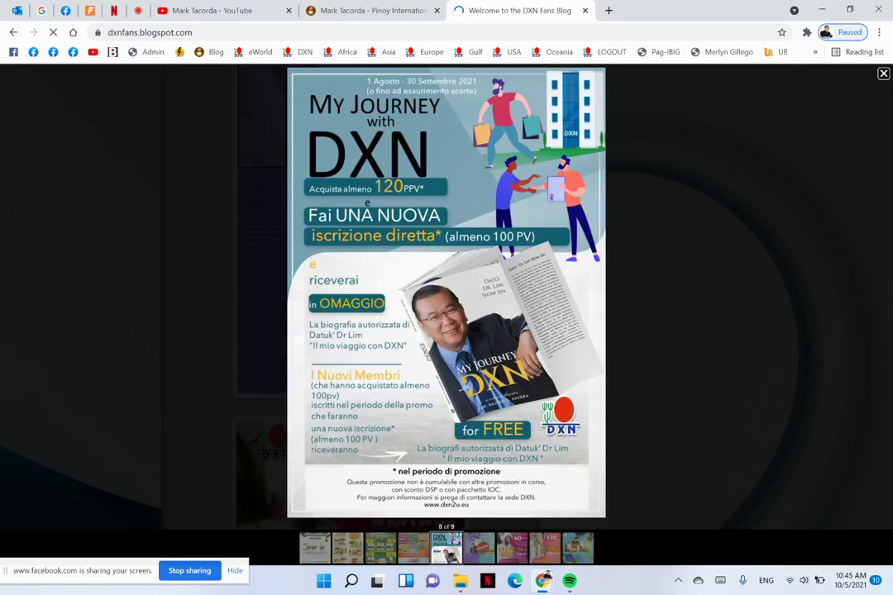
click(883, 76)
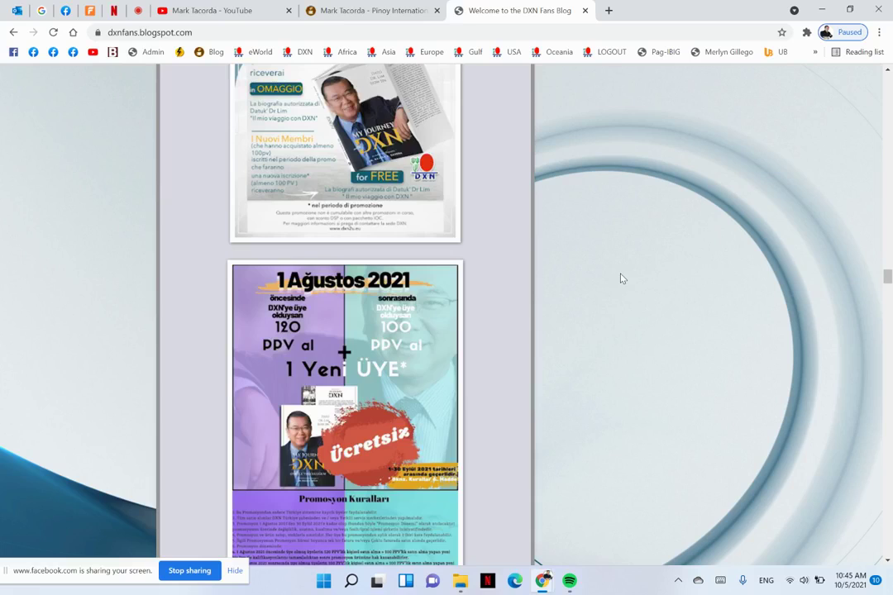
scroll(620, 277, up, 6)
scroll(621, 279, up, 5)
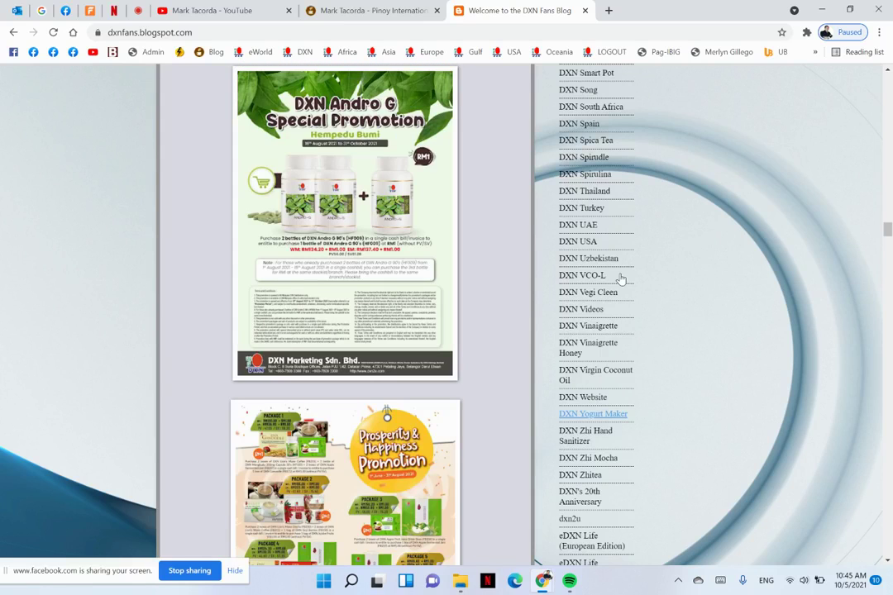
scroll(621, 278, up, 10)
scroll(621, 279, up, 3)
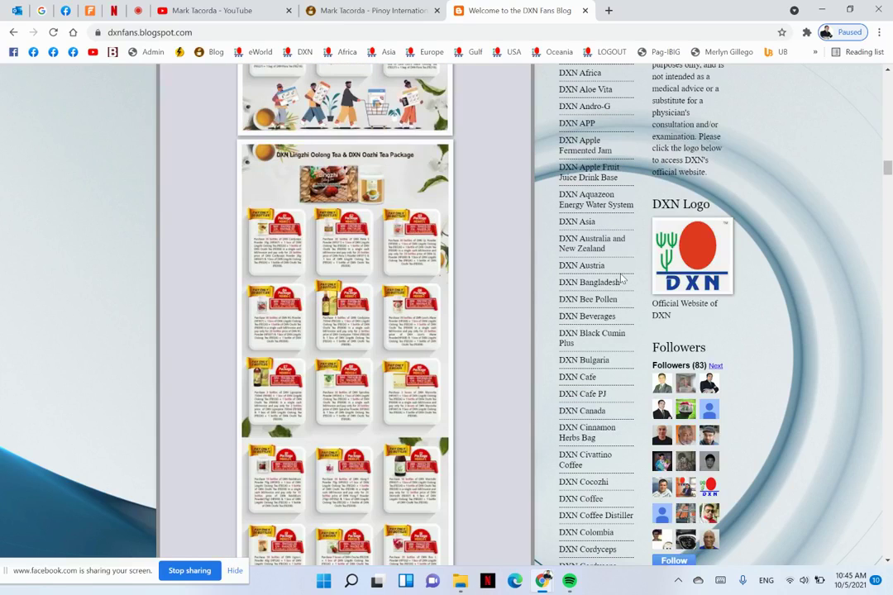
scroll(622, 279, up, 15)
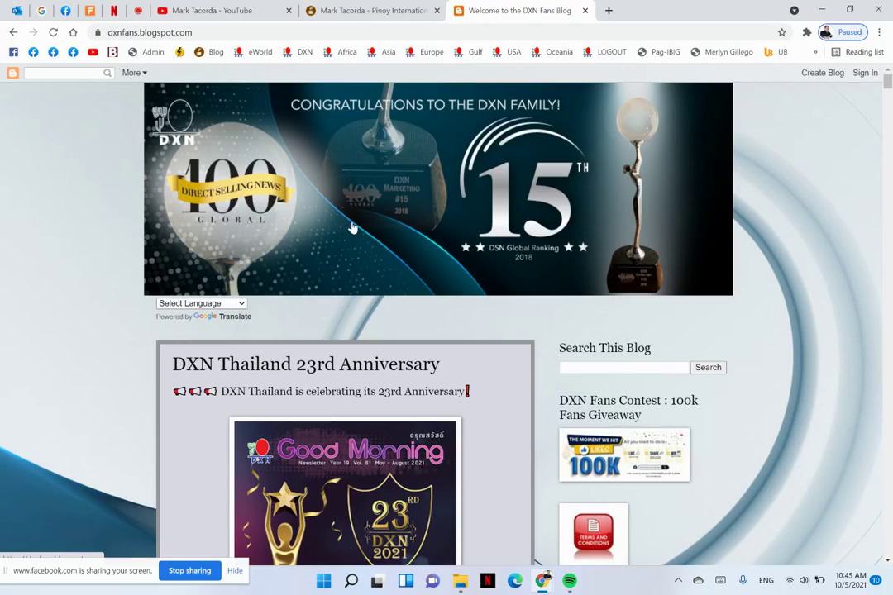
Change the address from dxnfans to shedxn2u and load shedxn2u.blogspot.com
click(142, 34)
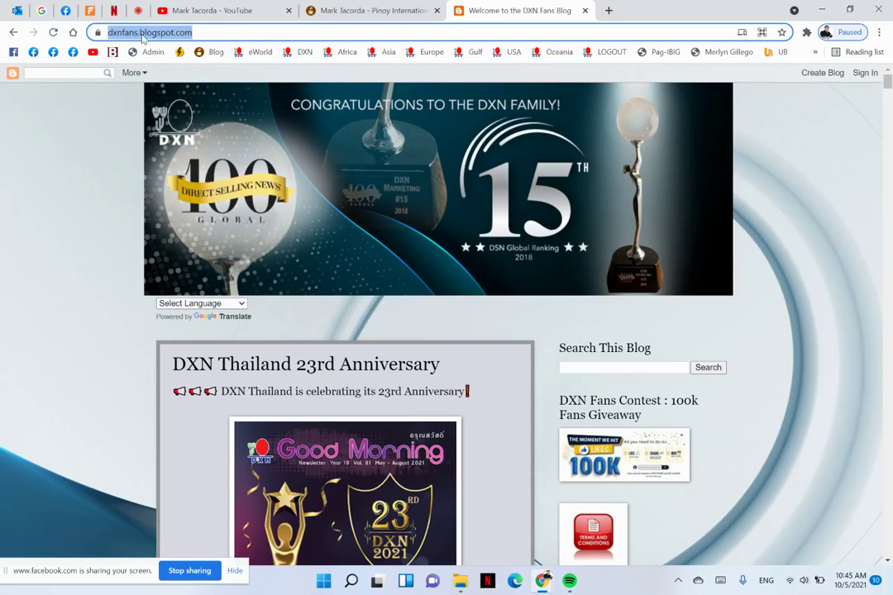
click(158, 32)
drag(166, 33, 138, 33)
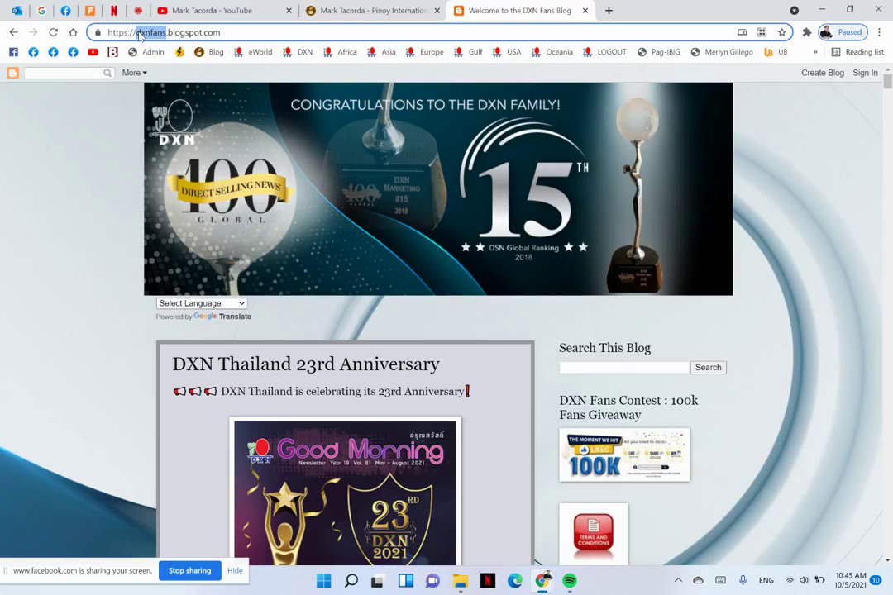
text(shedxn2)
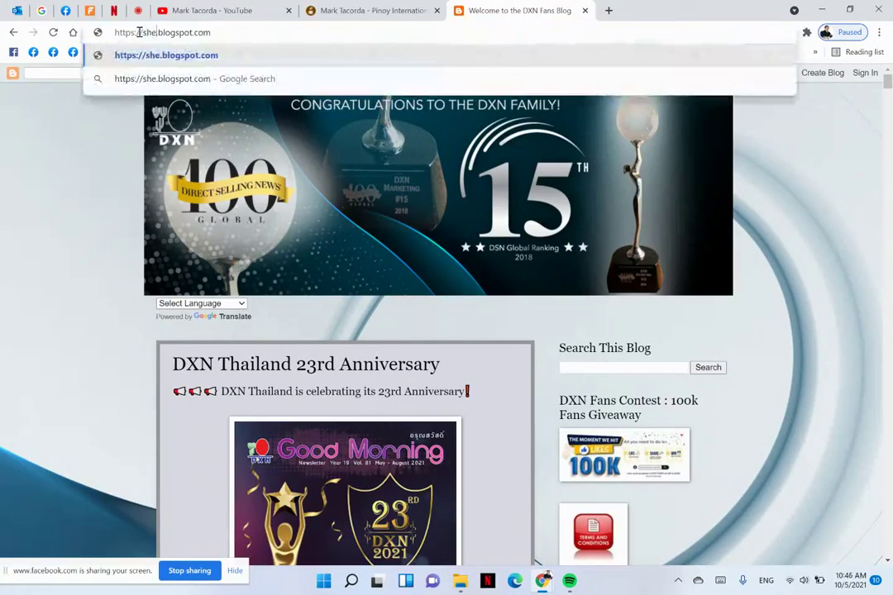
text(u)
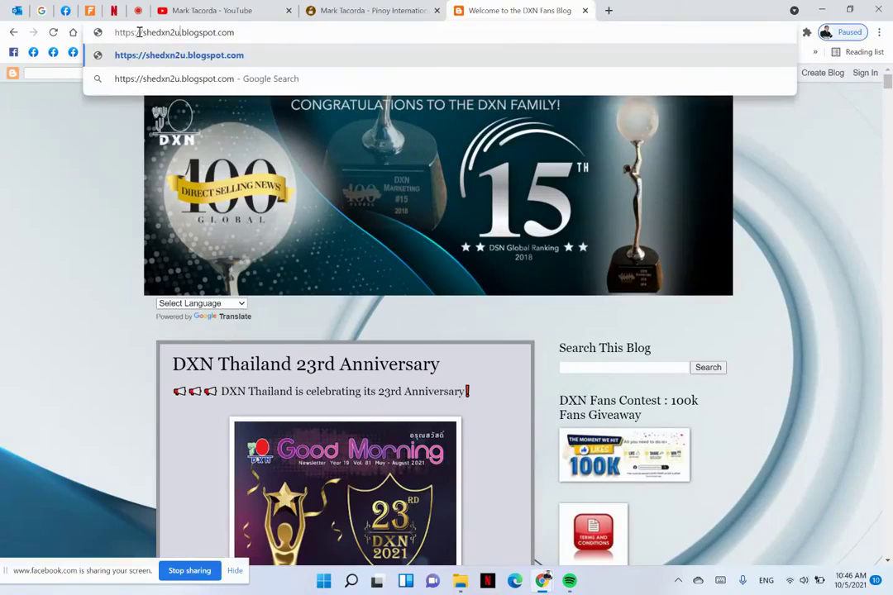
key(Return)
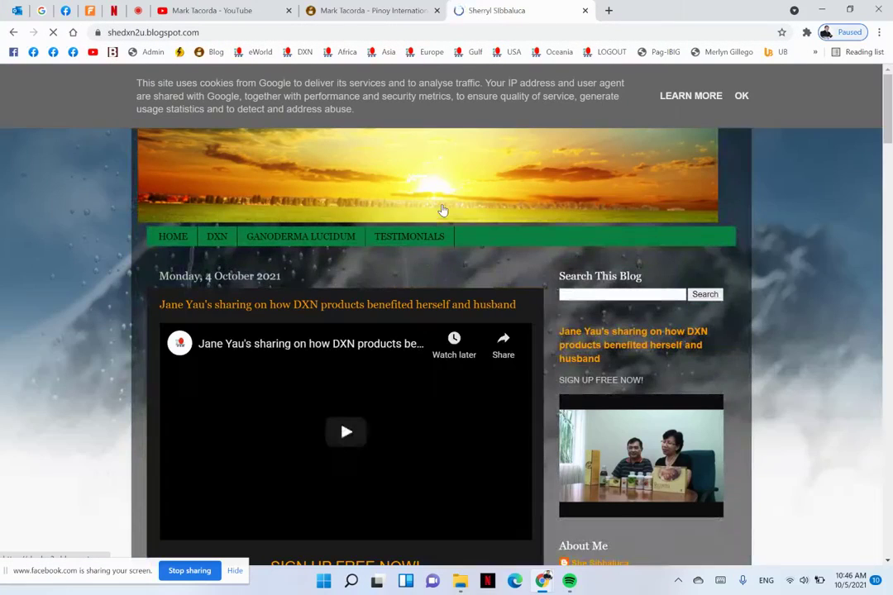
Dismiss the shedxn2u cookie notice and scroll through its posts, ending back at the top
click(740, 96)
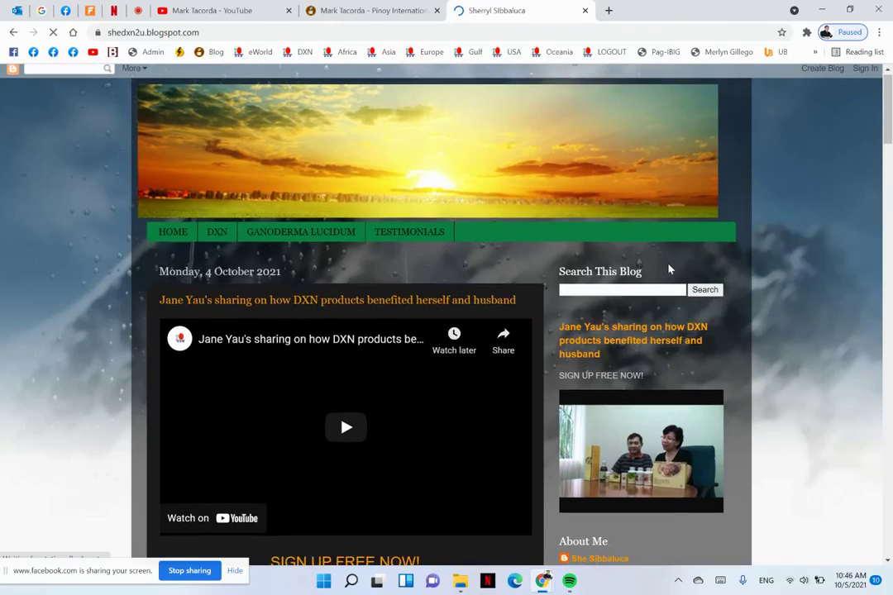
scroll(669, 270, down, 10)
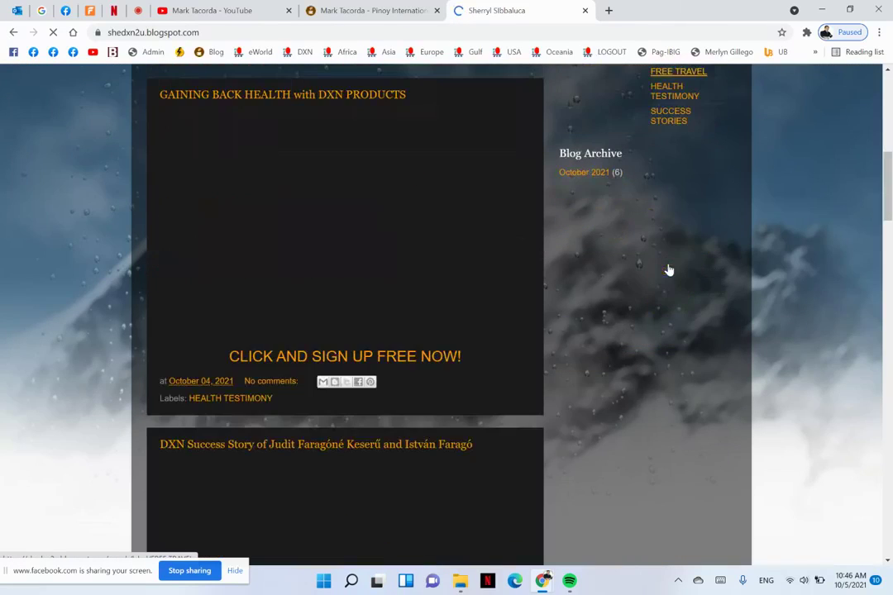
scroll(669, 270, down, 1)
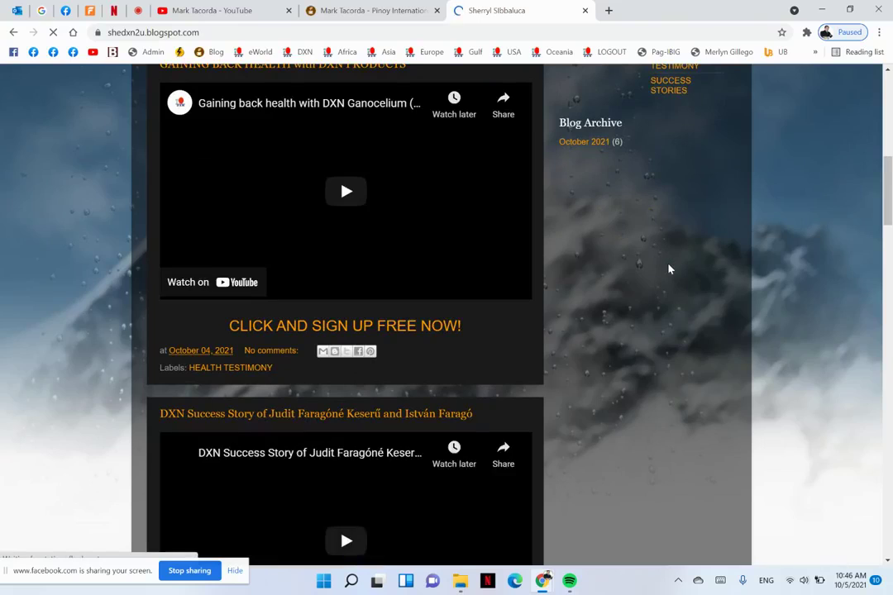
scroll(669, 270, down, 2)
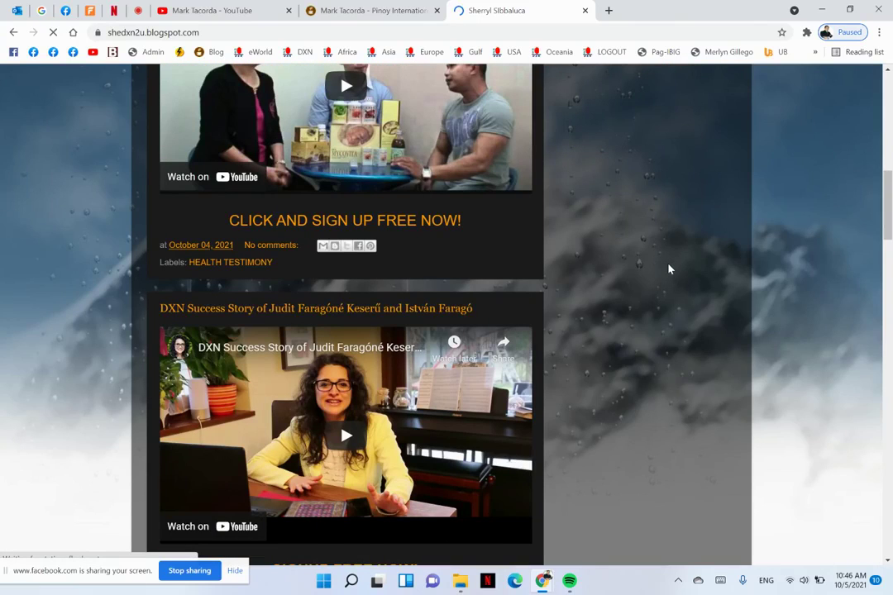
scroll(670, 270, down, 4)
scroll(670, 269, up, 6)
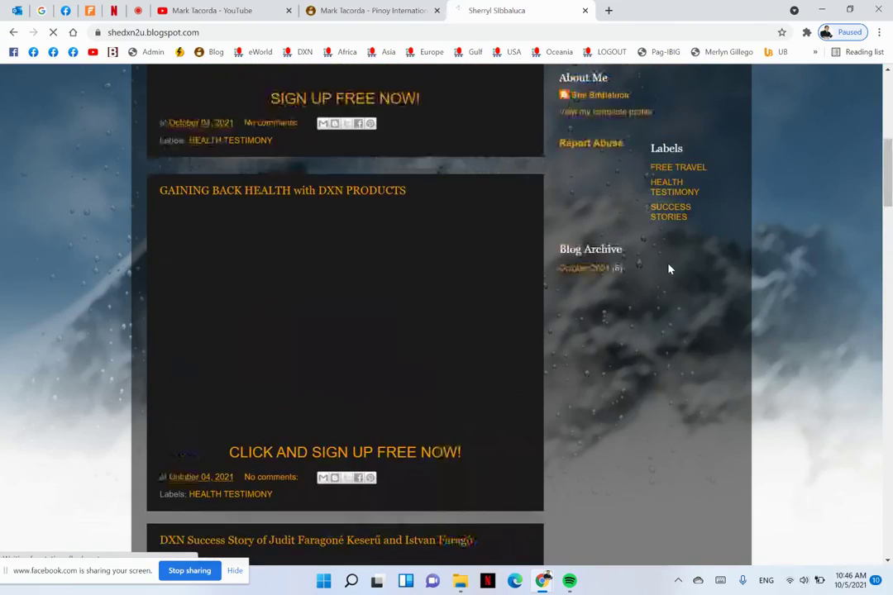
scroll(670, 270, down, 10)
scroll(669, 269, up, 2)
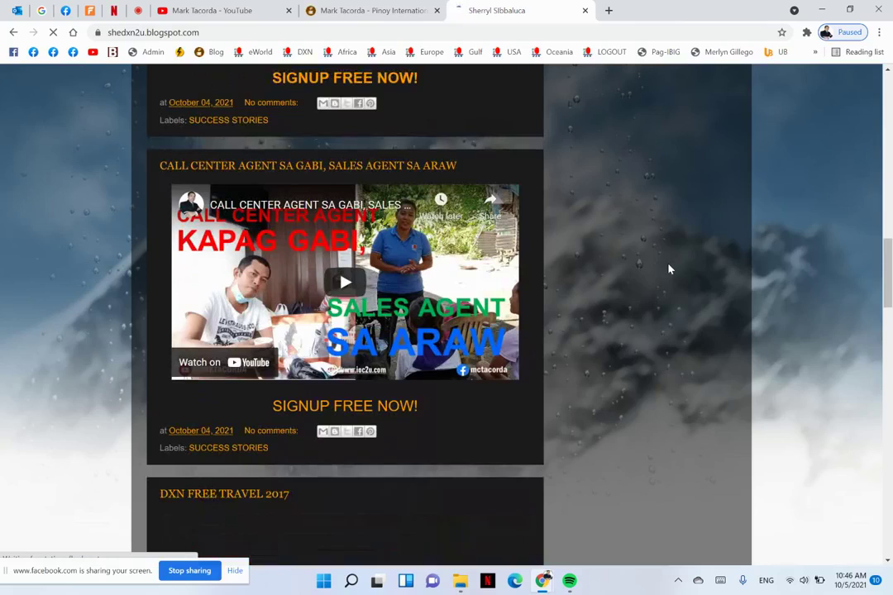
scroll(669, 269, down, 4)
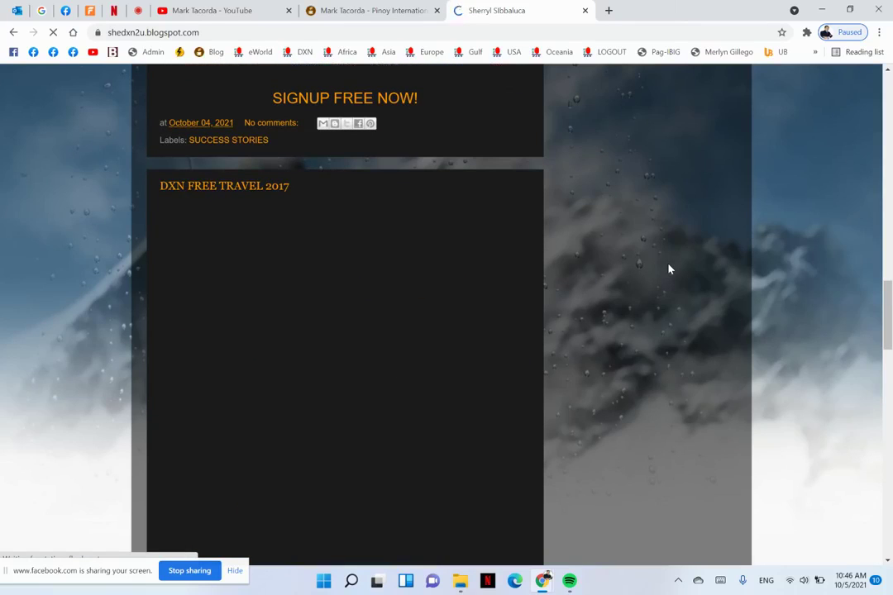
scroll(582, 354, down, 3)
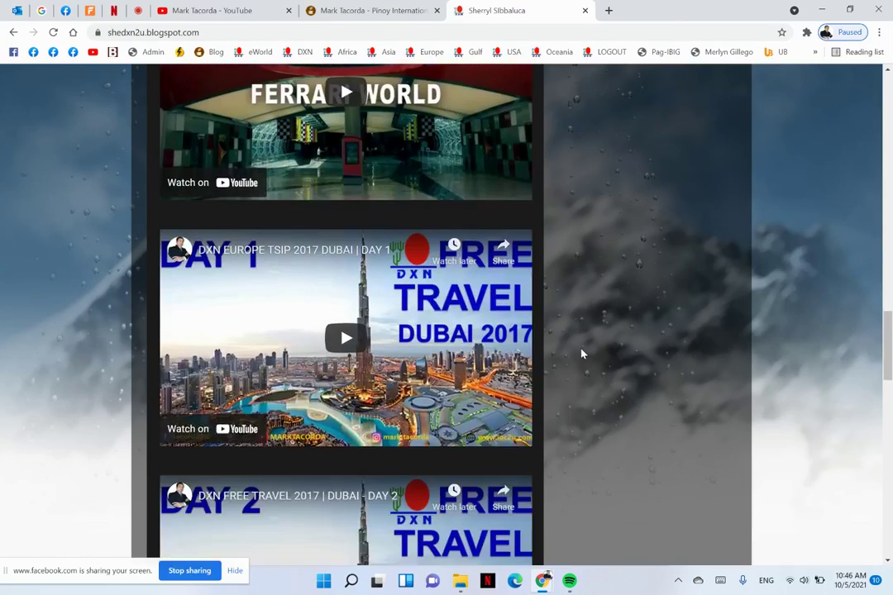
scroll(582, 353, down, 5)
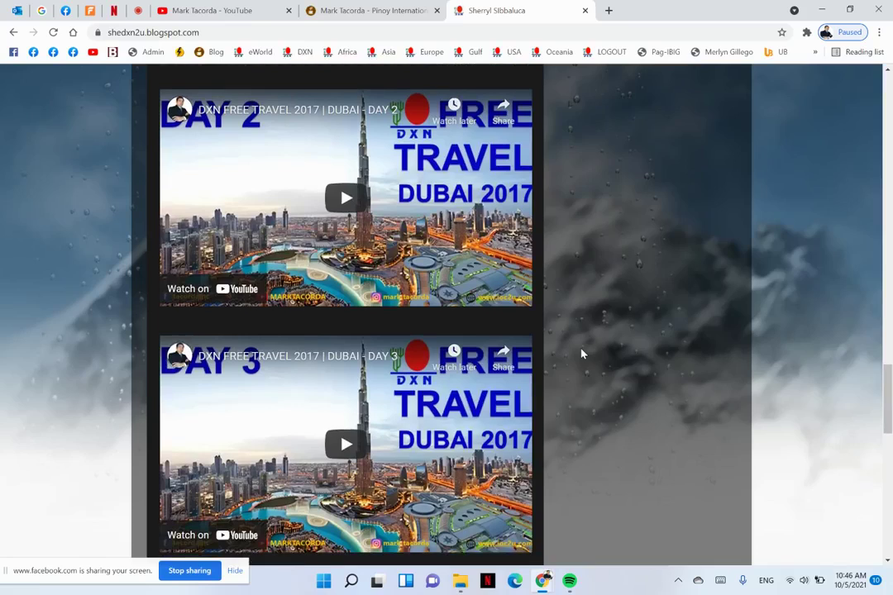
scroll(582, 354, down, 6)
scroll(582, 354, down, 5)
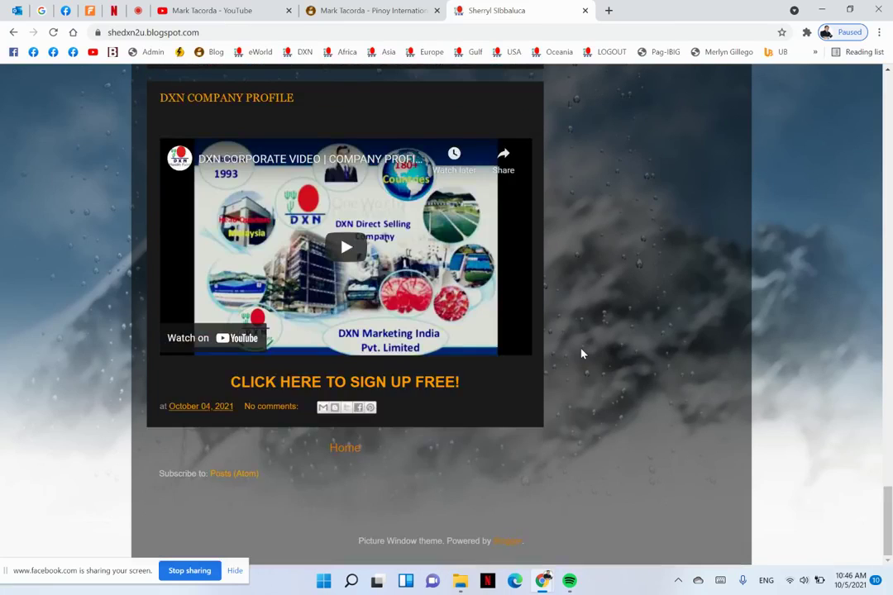
scroll(582, 353, up, 15)
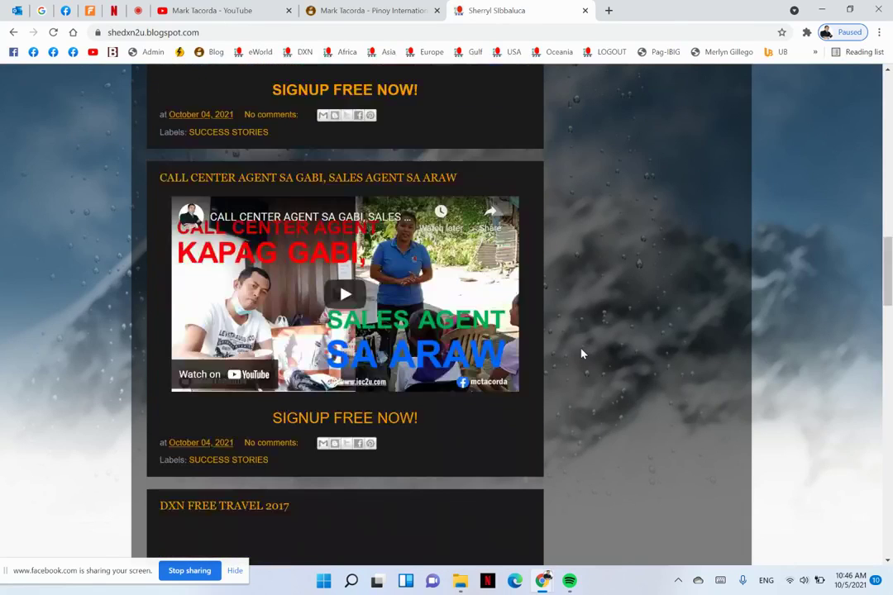
scroll(582, 354, up, 10)
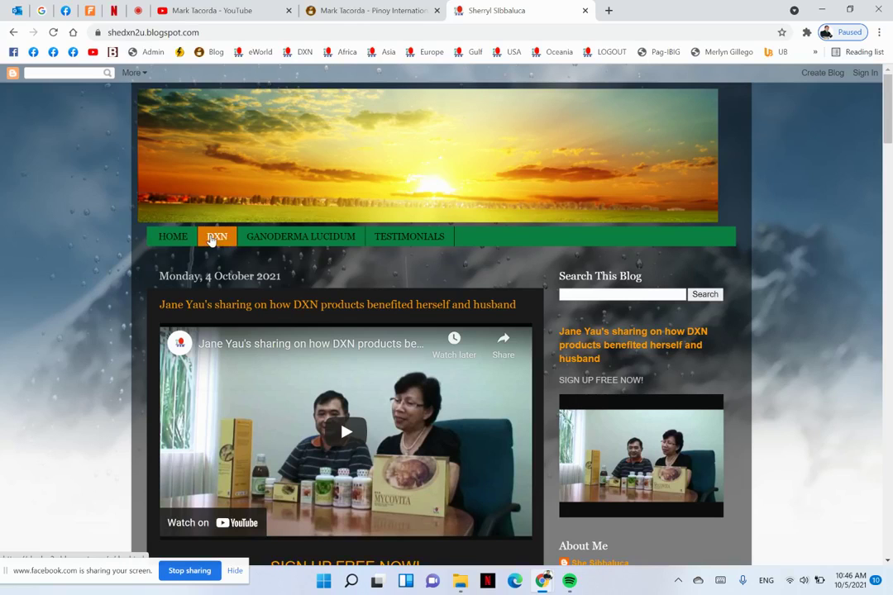
Open the shedxn2u blog's DXN page and read its company history down to the comment box
click(211, 237)
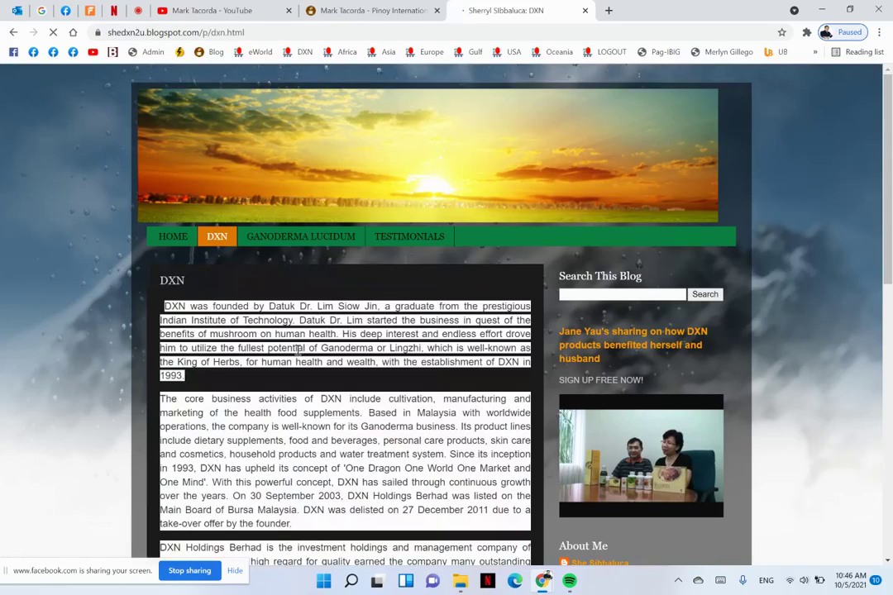
scroll(302, 472, down, 2)
scroll(303, 472, down, 2)
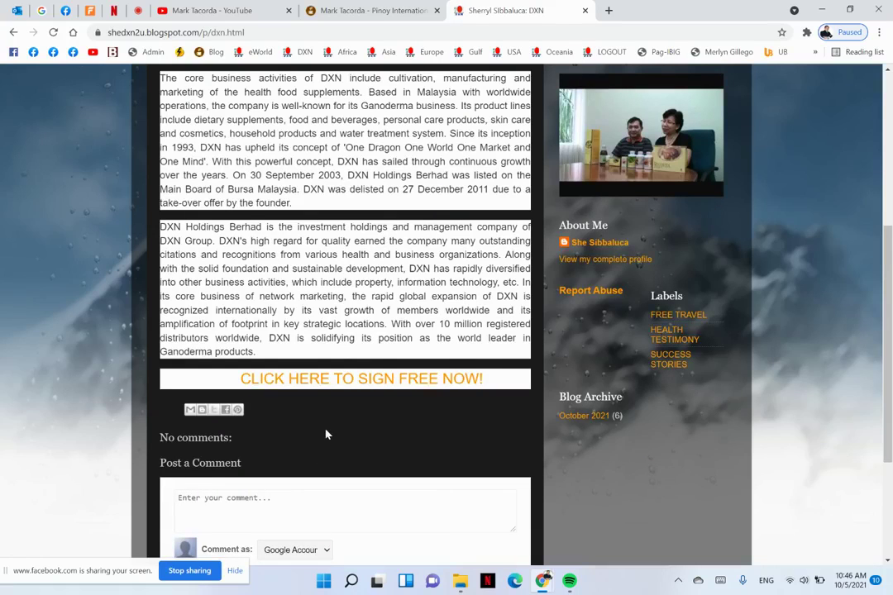
scroll(326, 434, up, 2)
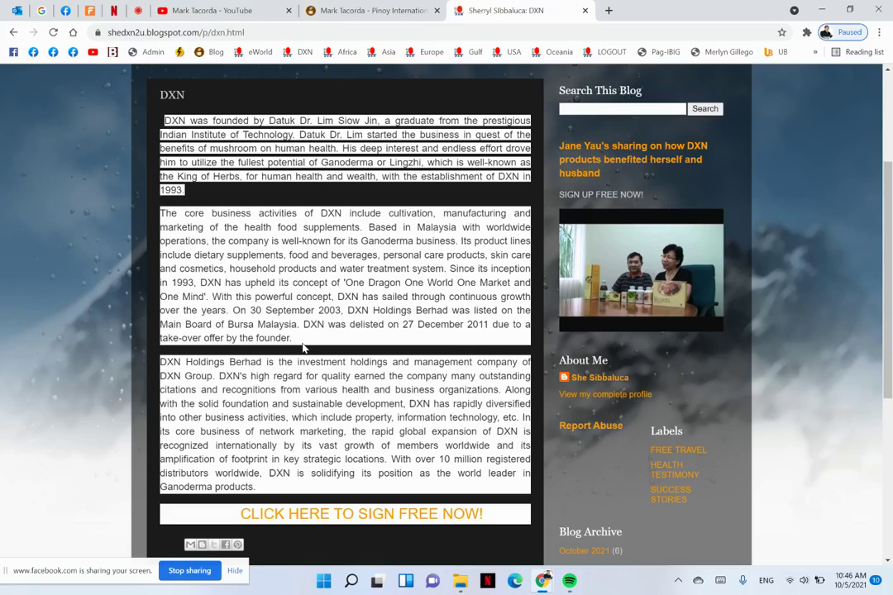
scroll(303, 347, down, 1)
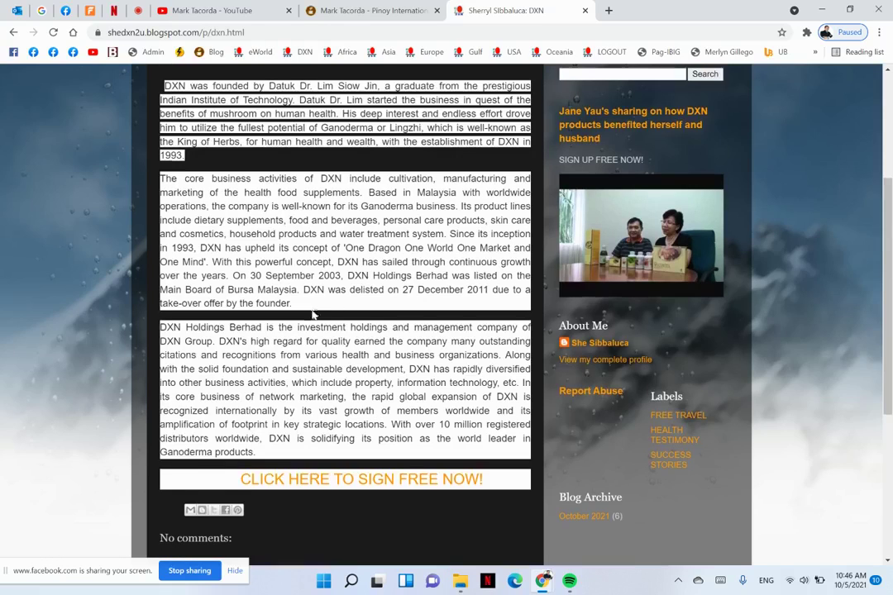
scroll(314, 314, down, 3)
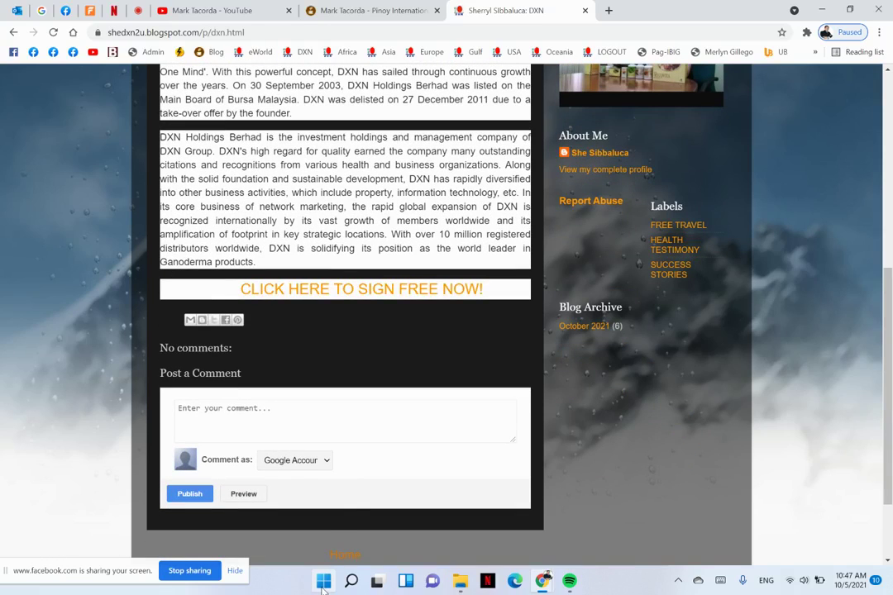
click(324, 583)
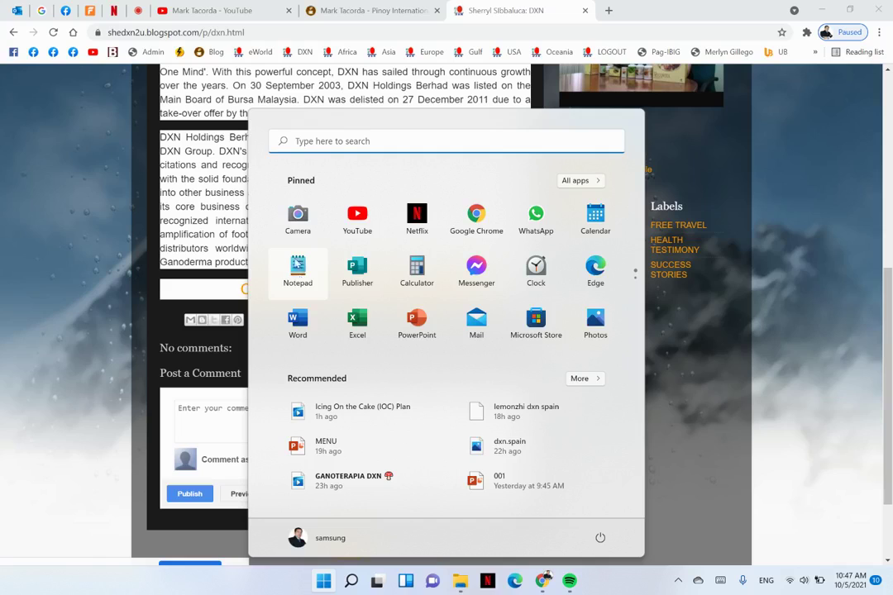
Launch and enlarge a blank Notepad, then select the three DXN paragraphs on the blog page
click(300, 273)
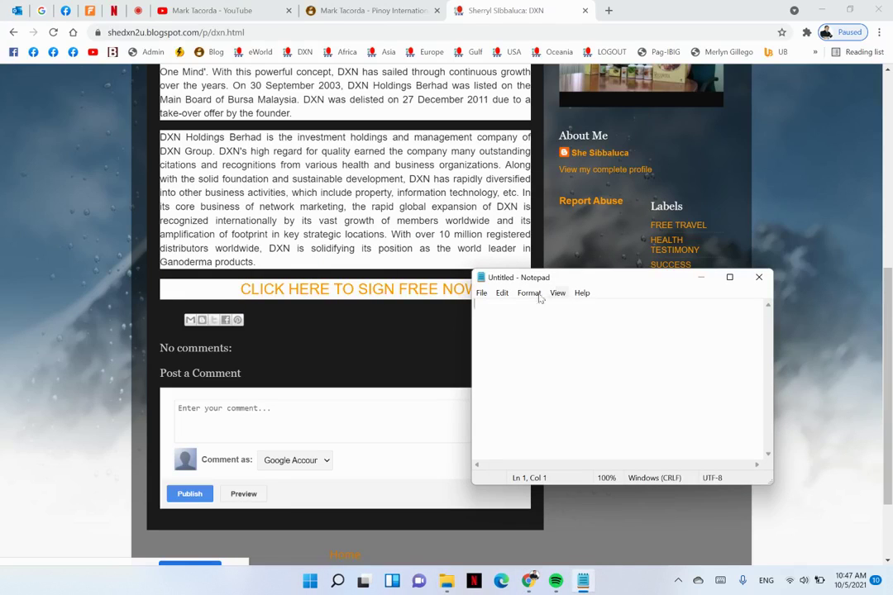
drag(469, 269, 412, 73)
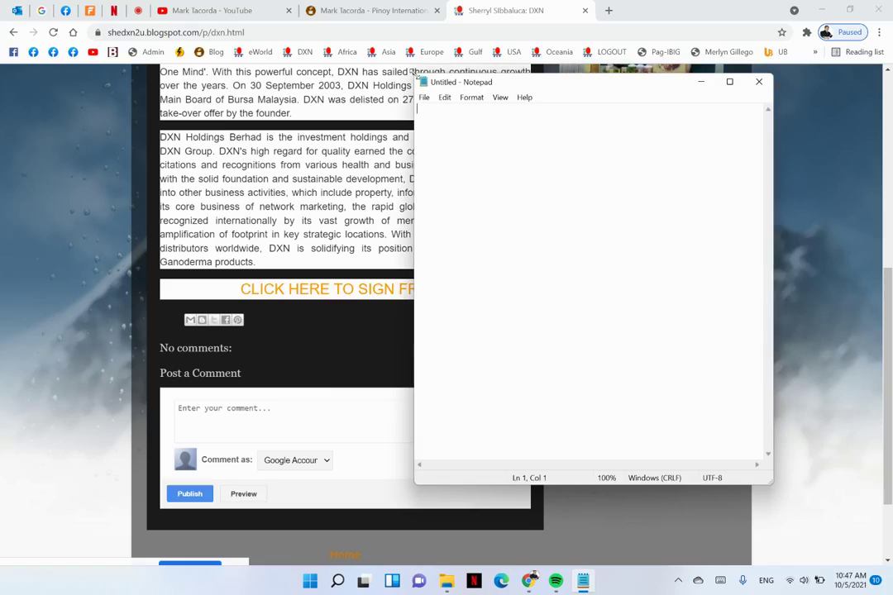
drag(467, 83, 549, 75)
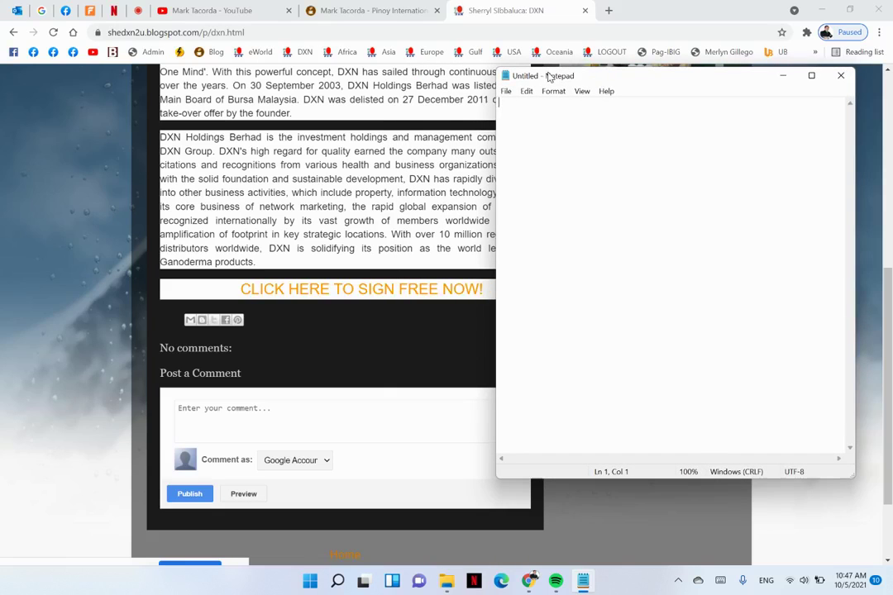
click(323, 175)
scroll(291, 179, up, 3)
scroll(248, 153, up, 2)
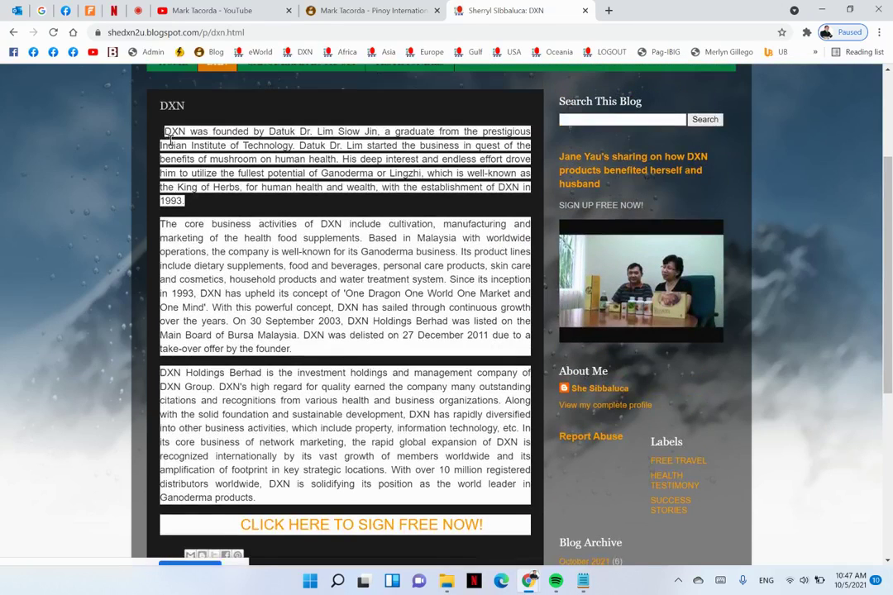
drag(163, 131, 295, 497)
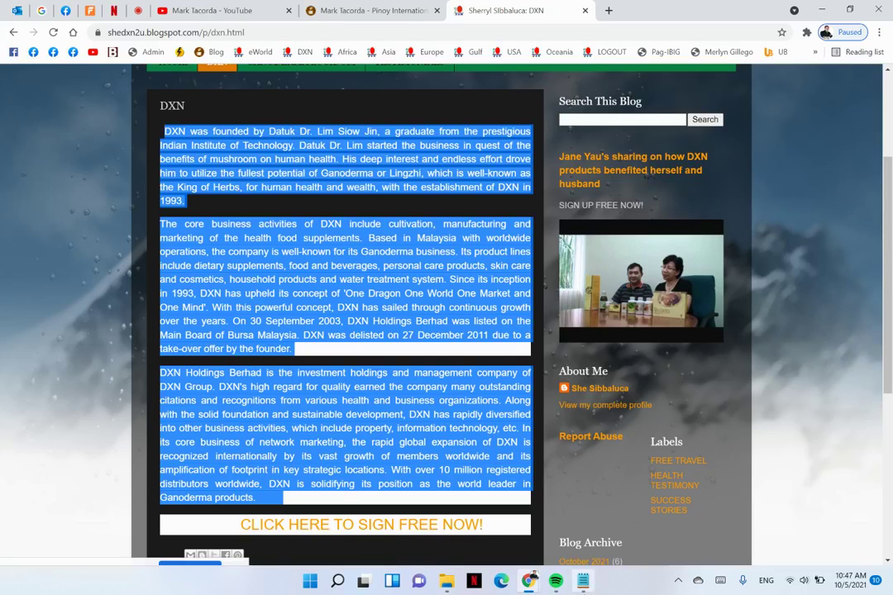
Paste the DXN paragraphs into Notepad, then return to the blog and open a blank tab
click(583, 581)
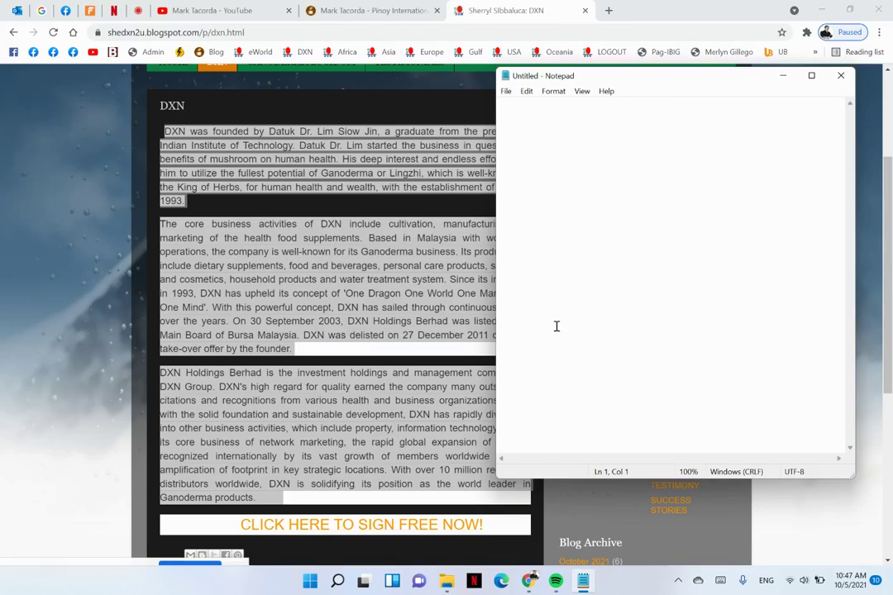
key(ctrl+v)
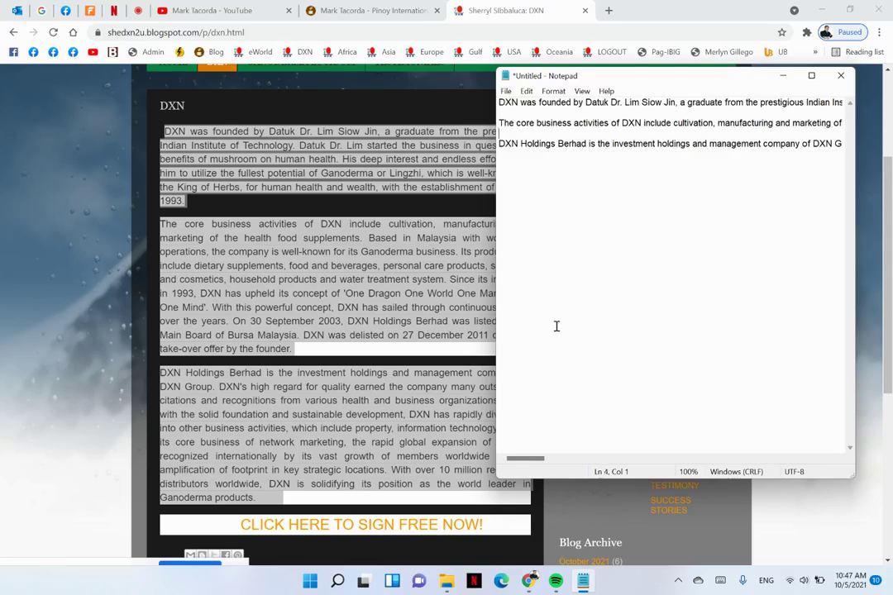
key(shift+Down)
key(shift+Down)
key(shift+Down)
key(shift+Down)
key(shift+Down)
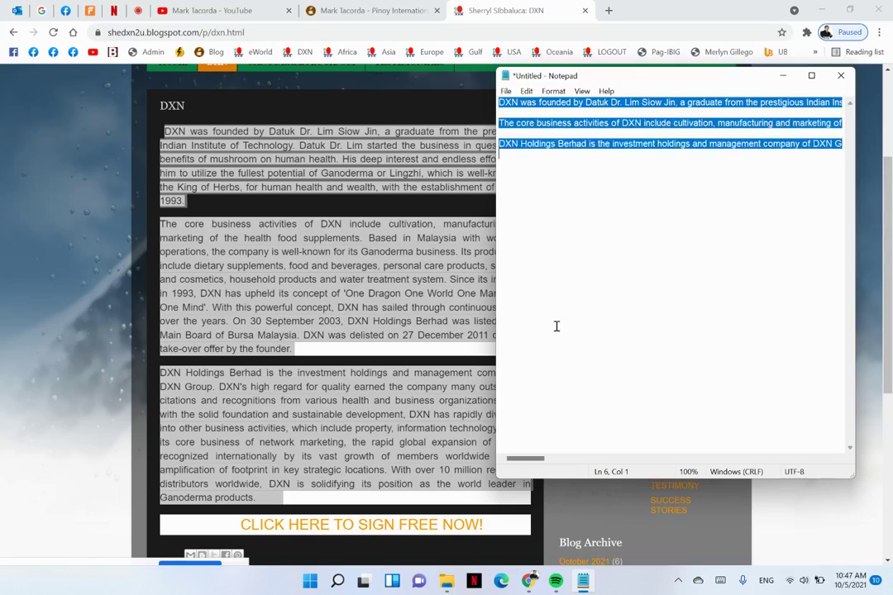
key(shift+Left)
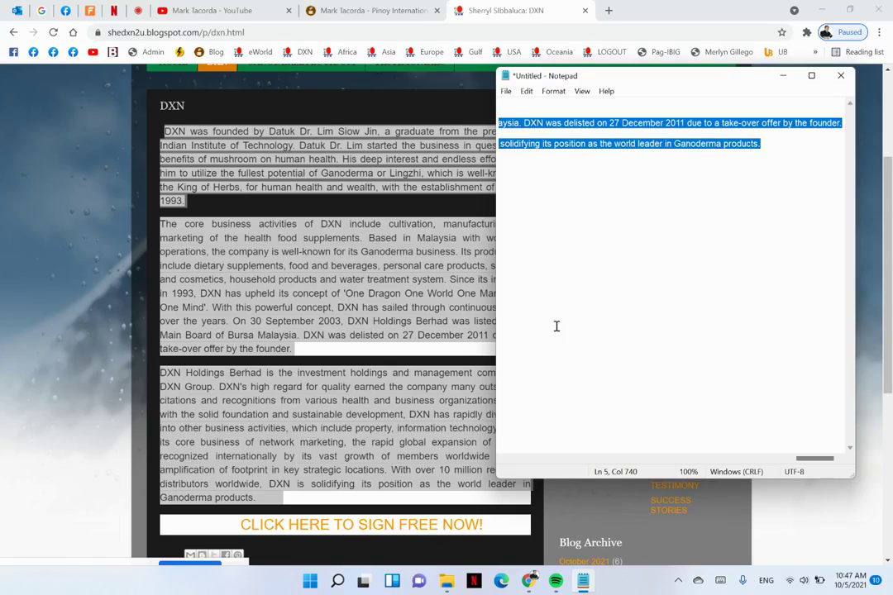
click(570, 308)
scroll(318, 286, up, 3)
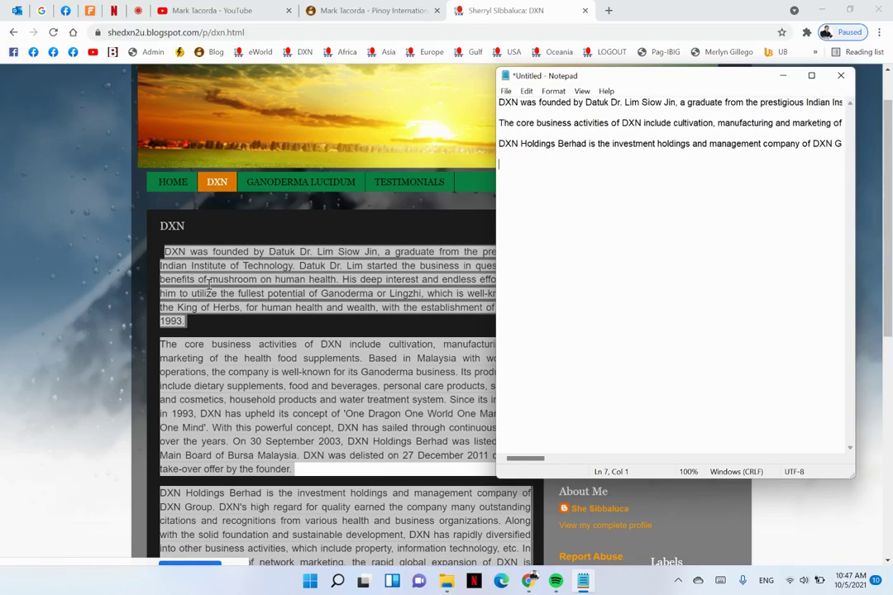
key(alt+Tab)
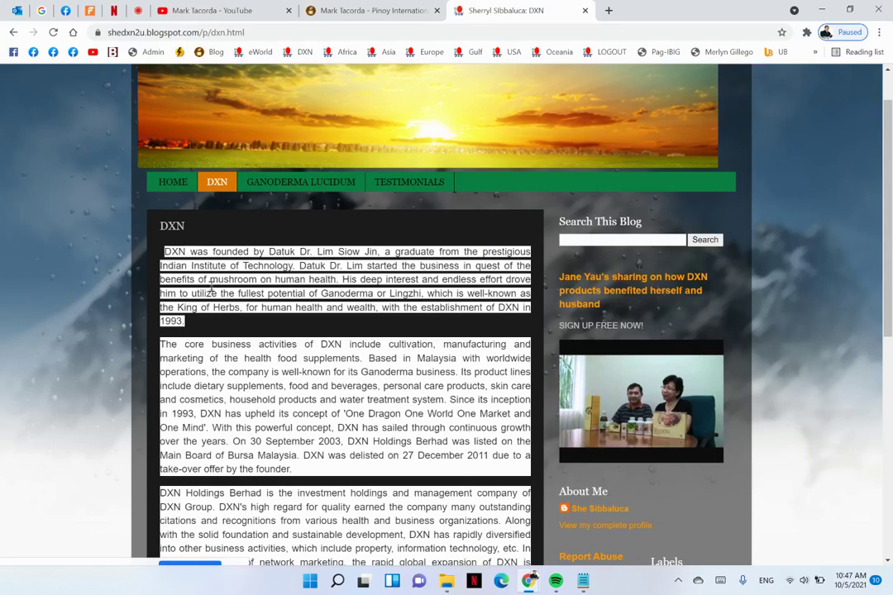
scroll(211, 285, down, 2)
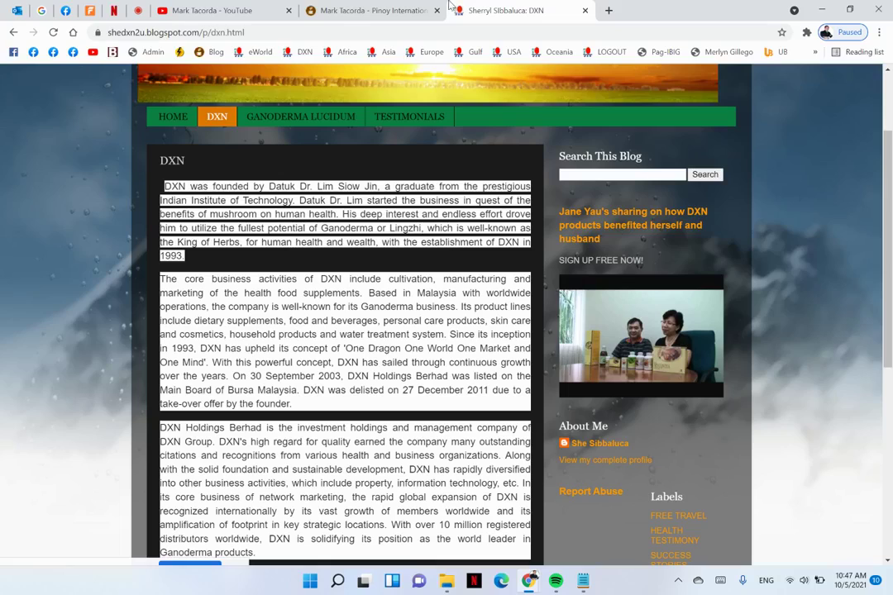
key(ctrl+t)
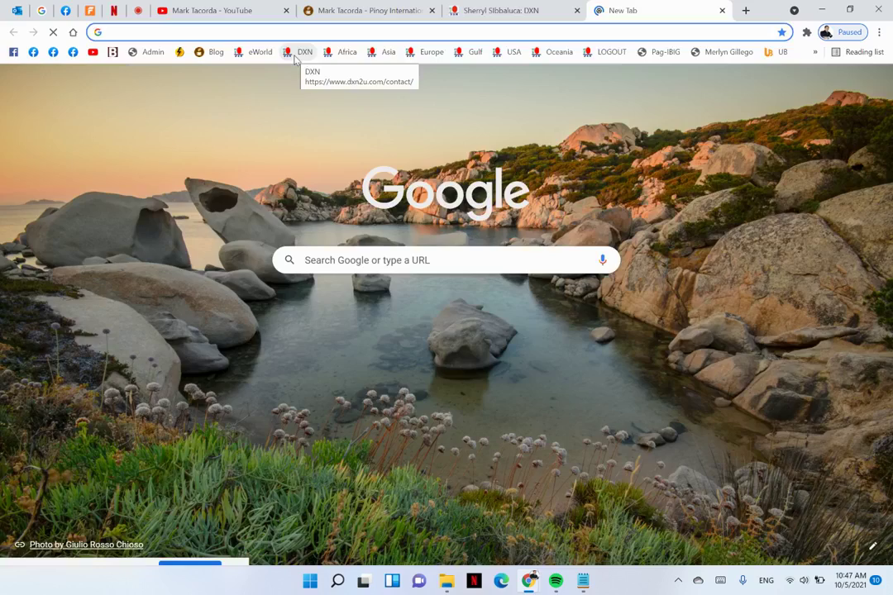
Load the DXN Official Site from bookmarks and dock the blog's DXN page tab back into Chrome
click(295, 59)
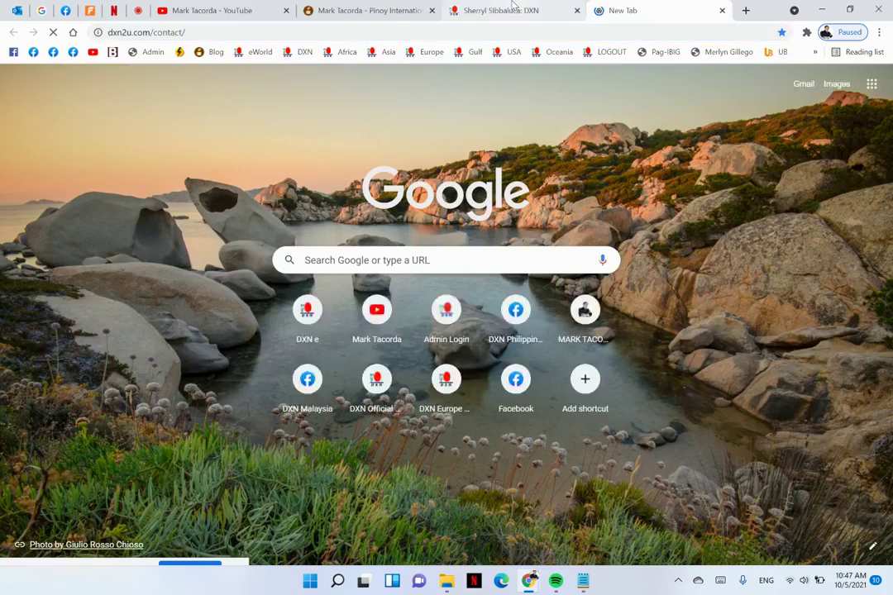
click(500, 10)
click(366, 9)
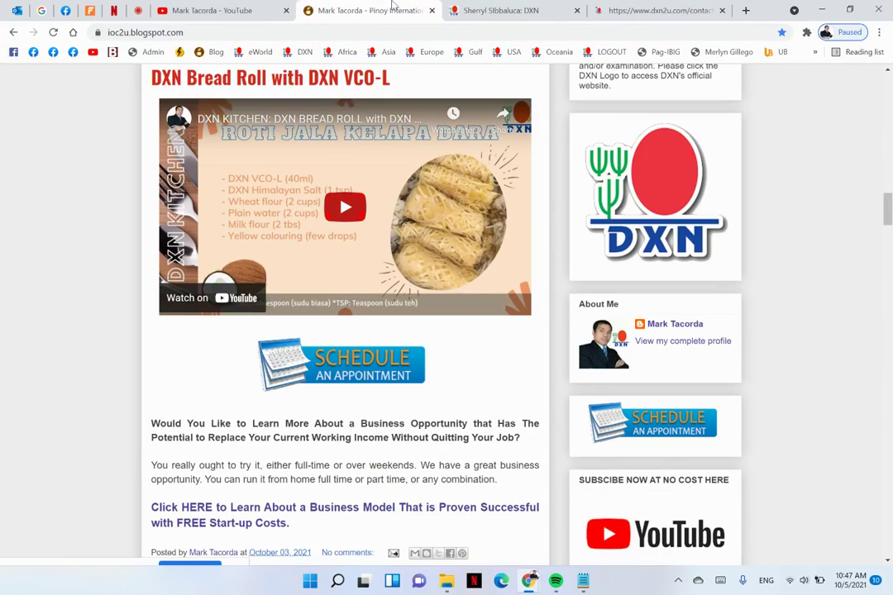
click(484, 10)
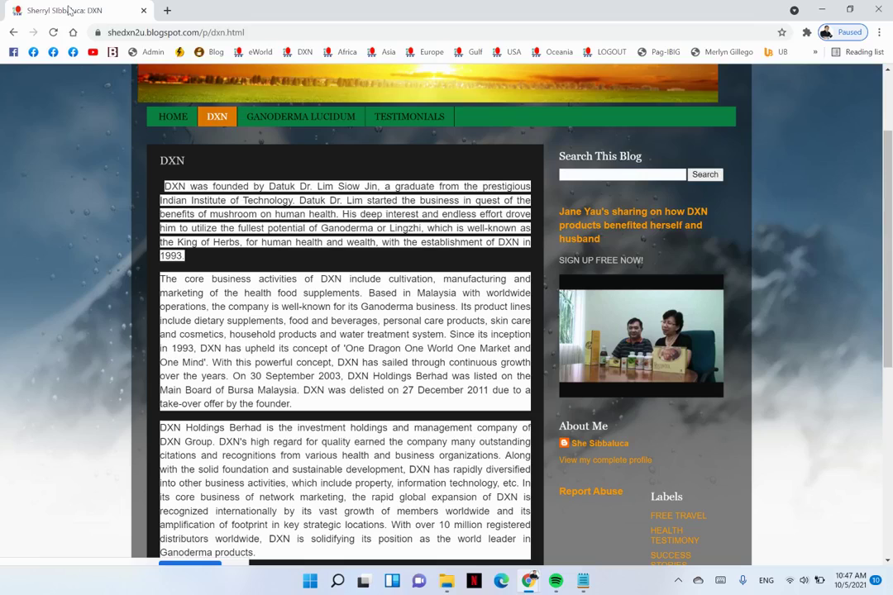
drag(70, 10, 417, 7)
scroll(357, 241, down, 3)
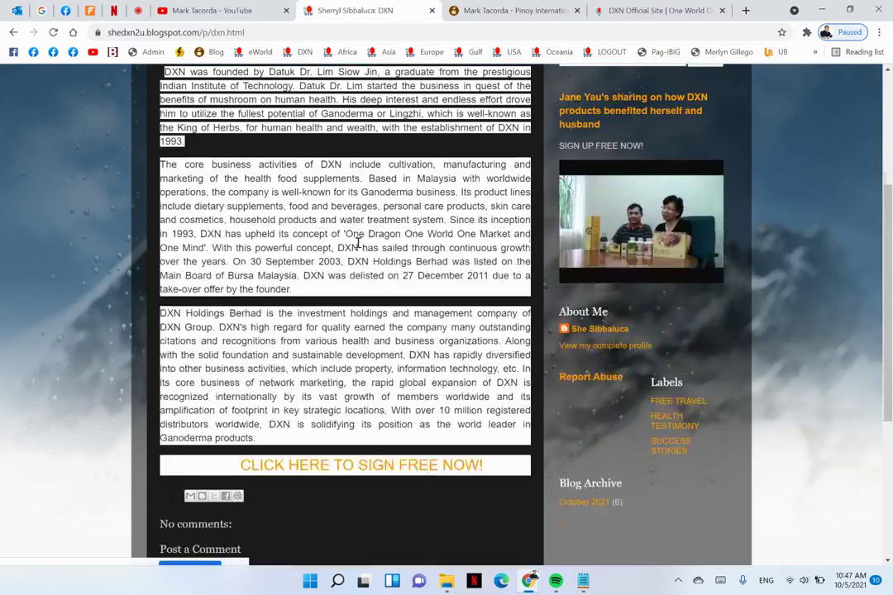
scroll(503, 304, down, 3)
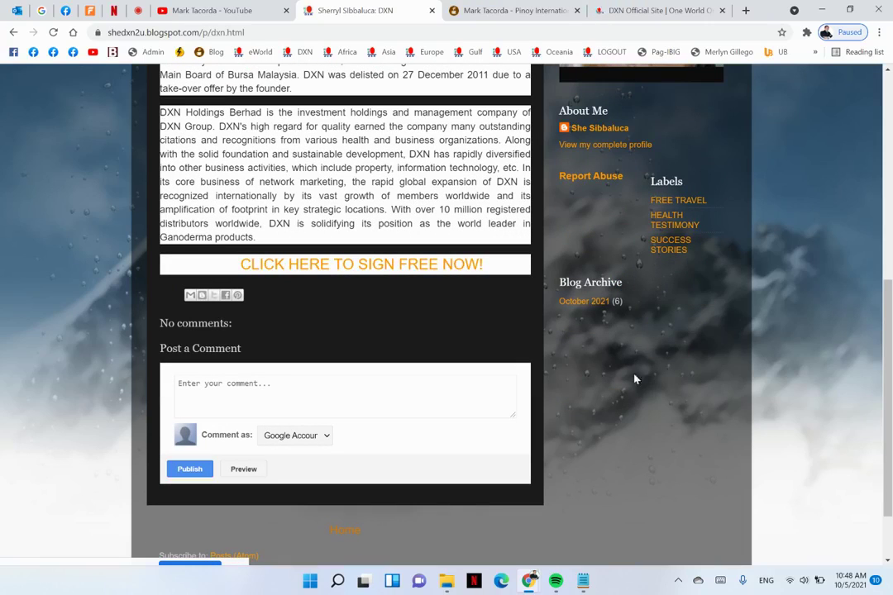
scroll(489, 346, up, 3)
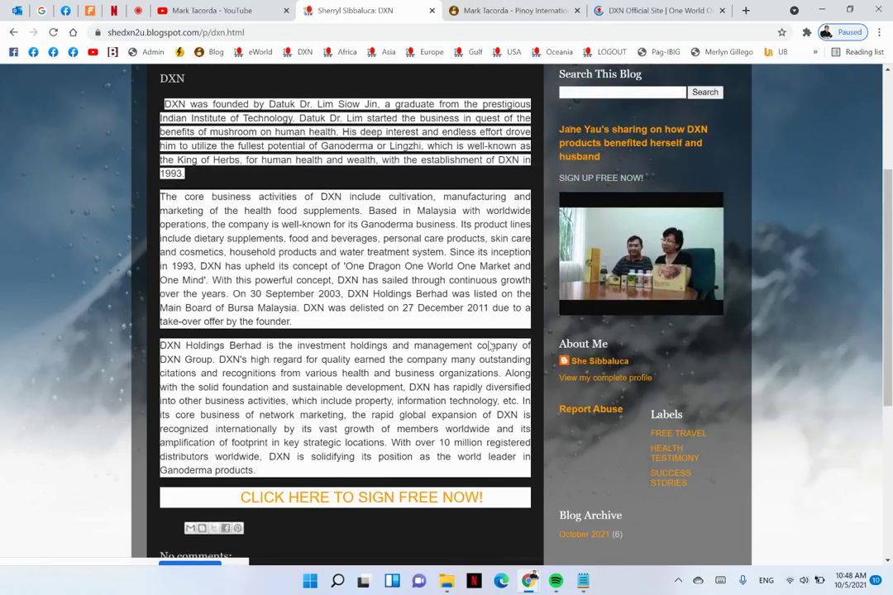
Open ABOUT > About DXN on dxn2u.com, then go back to the blog's DXN page
click(633, 7)
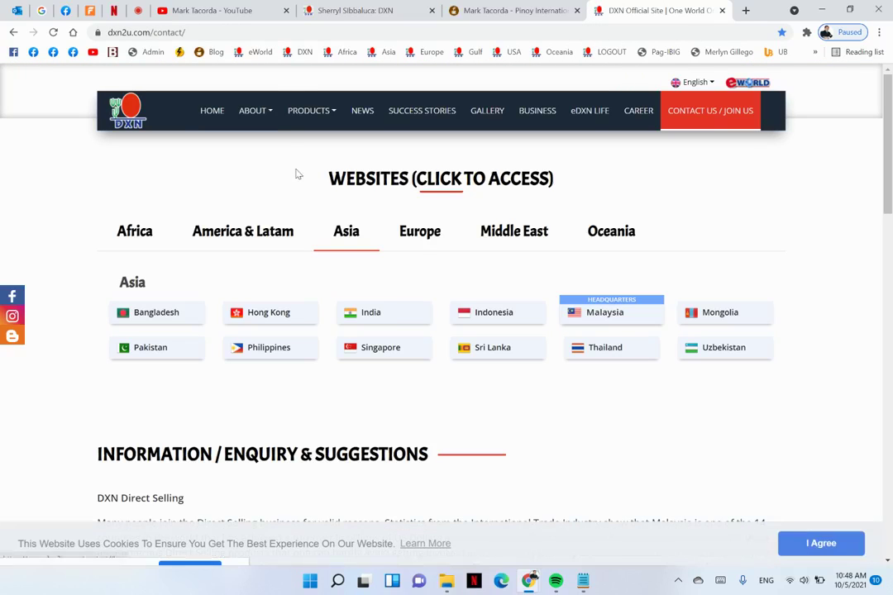
click(264, 116)
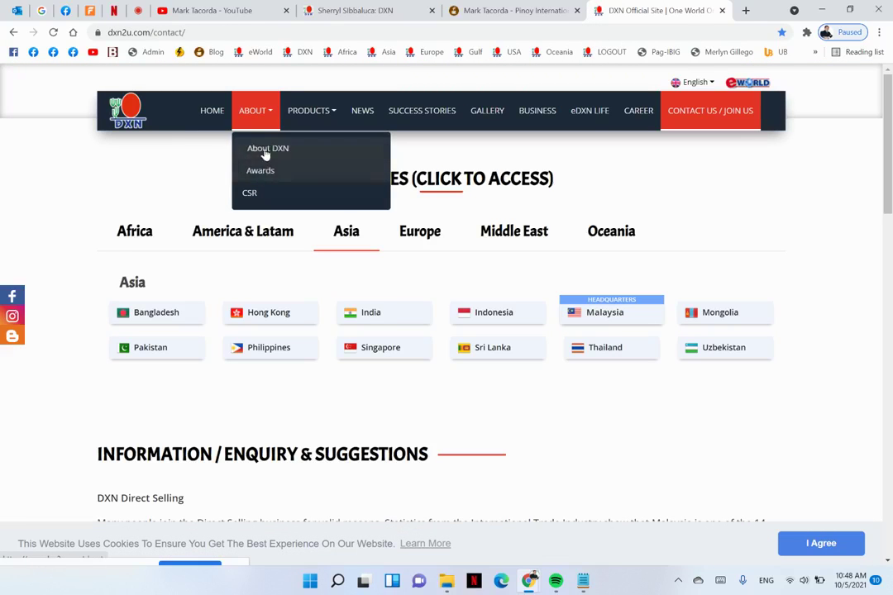
click(264, 154)
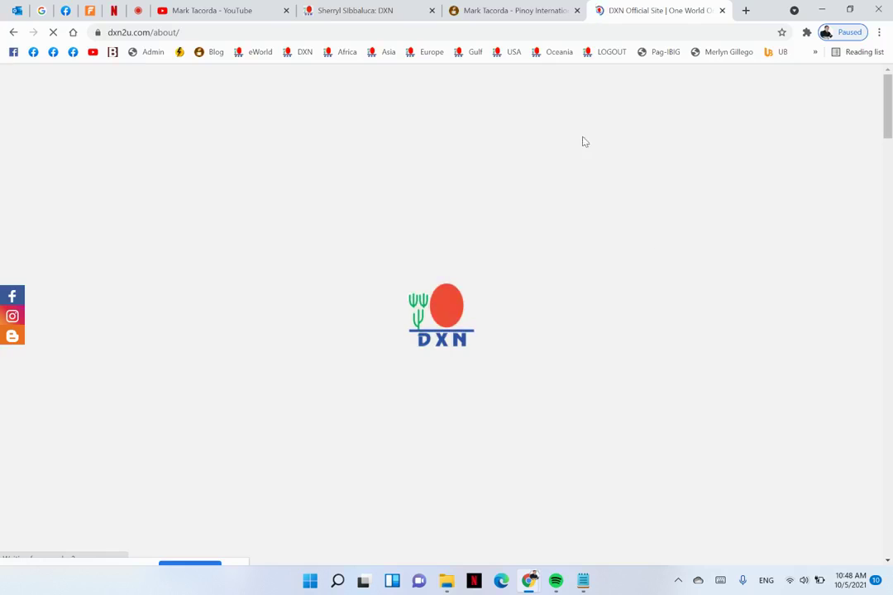
click(364, 10)
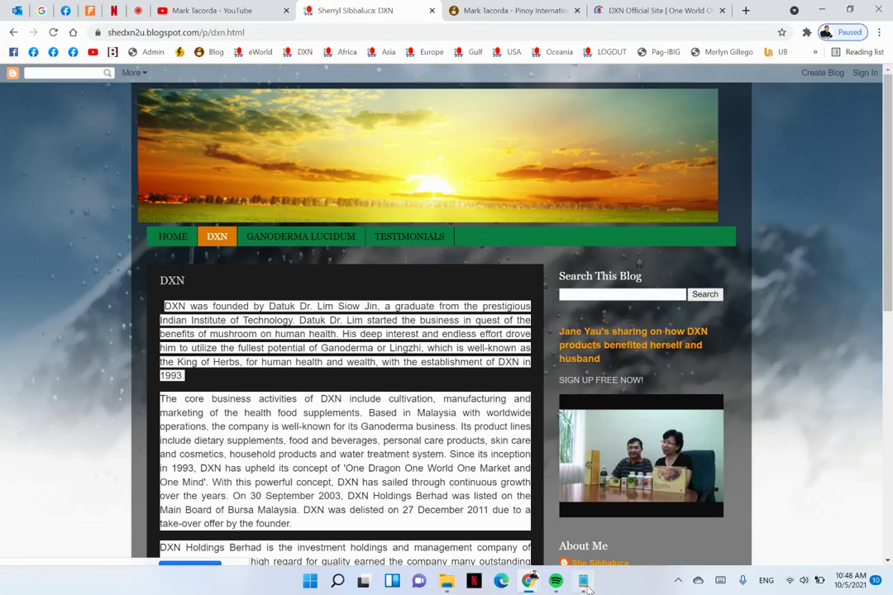
Check the blank line between paragraphs in the Notepad copy and return to the blog's DXN page
click(583, 581)
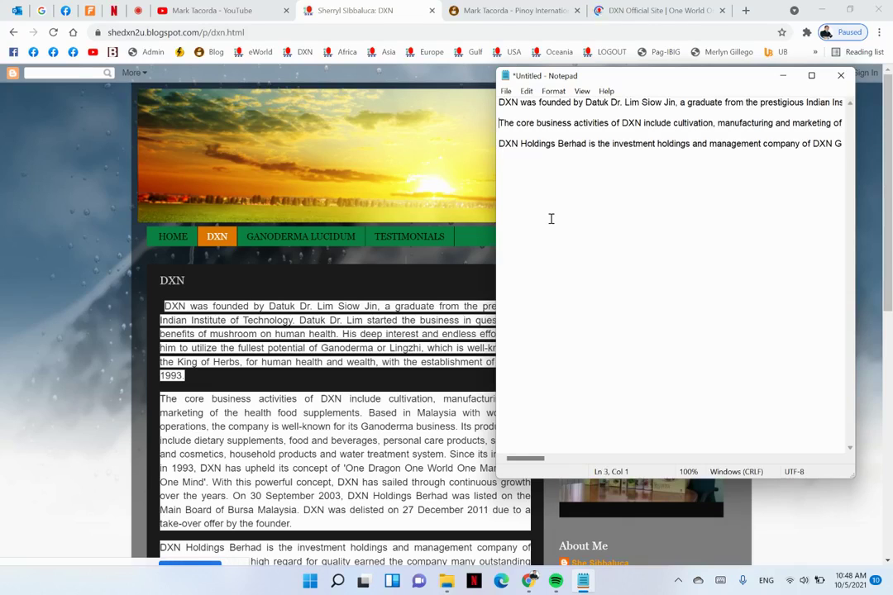
key(BackSpace)
key(Return)
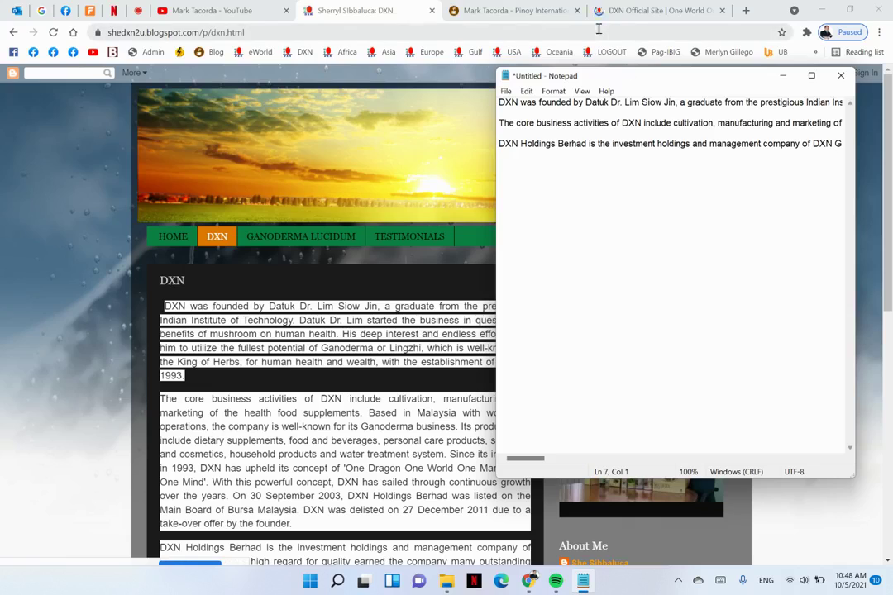
click(635, 15)
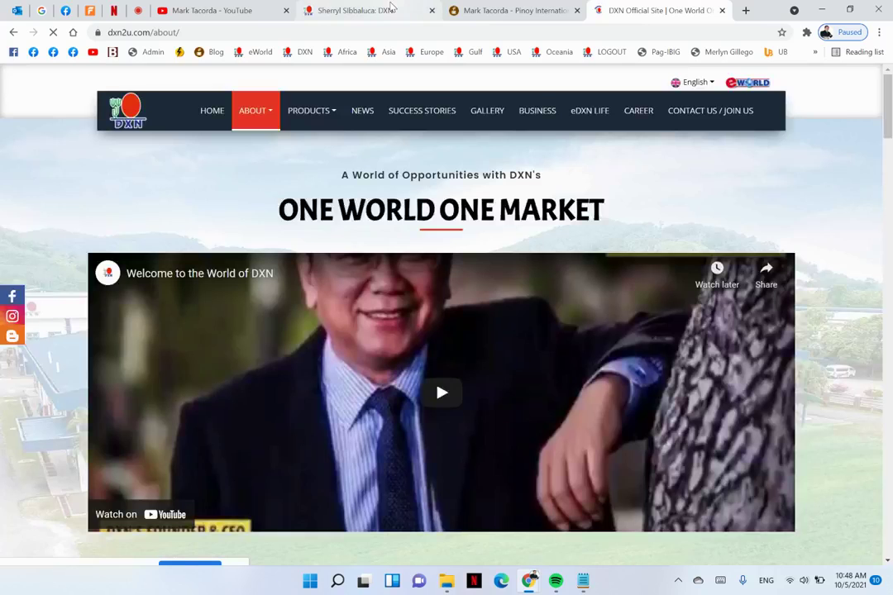
click(390, 9)
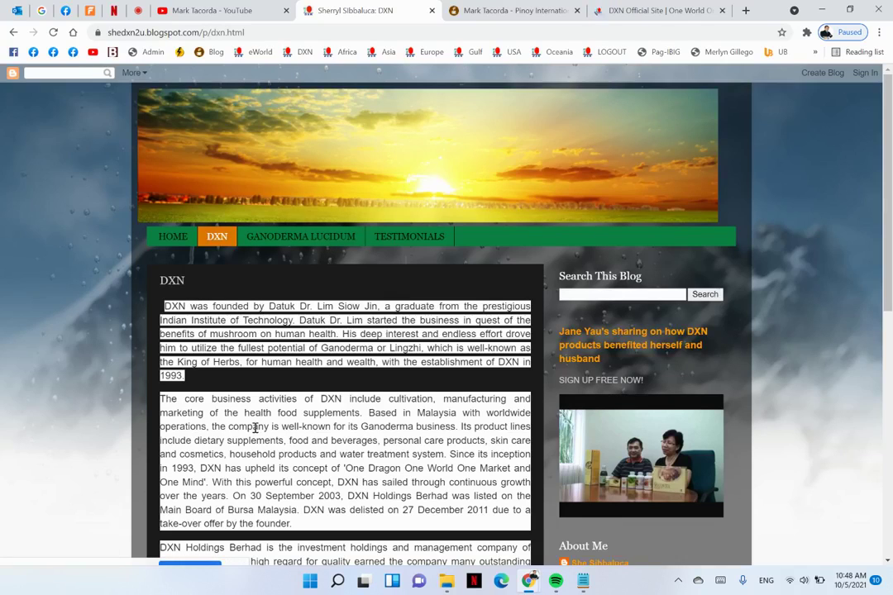
Open the blog's Ganoderma Lucidum page and scroll through it
scroll(255, 428, down, 5)
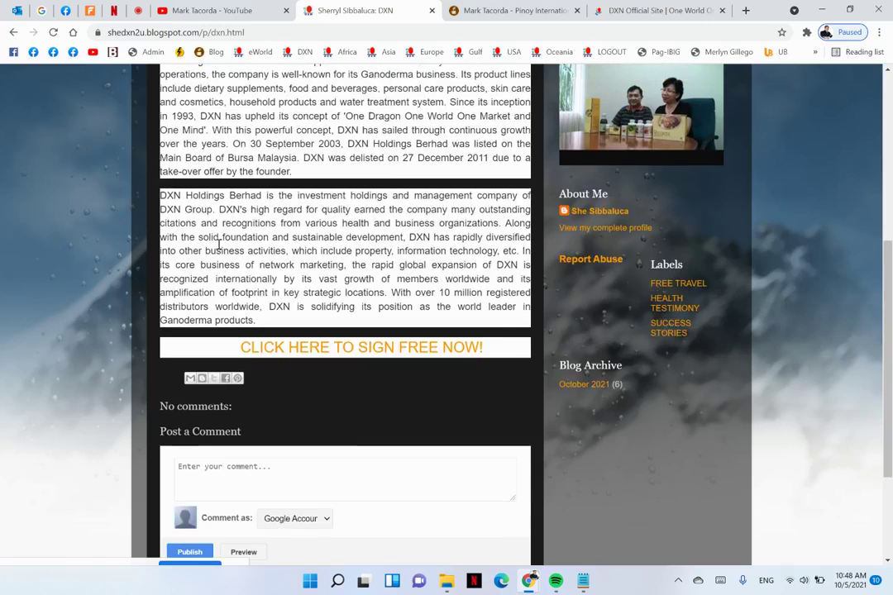
scroll(218, 244, up, 5)
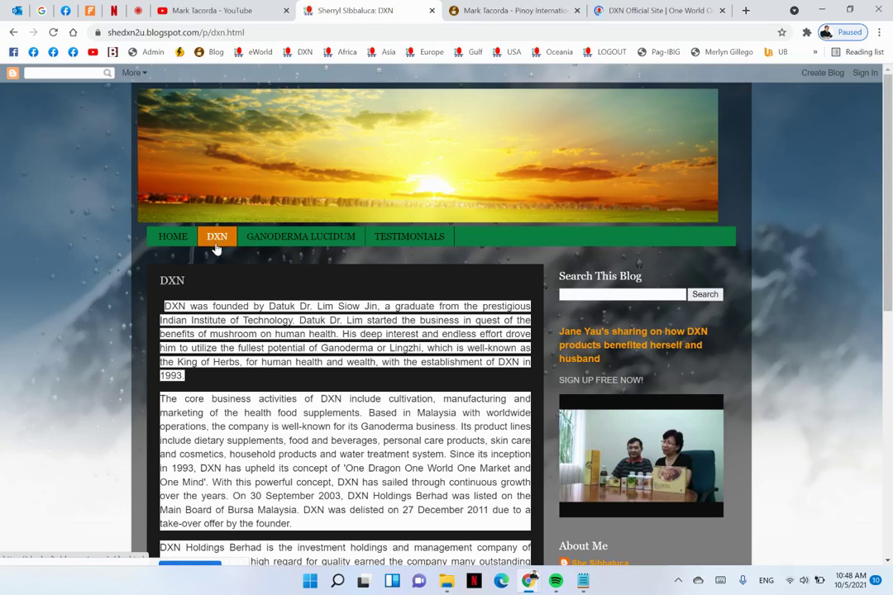
click(266, 239)
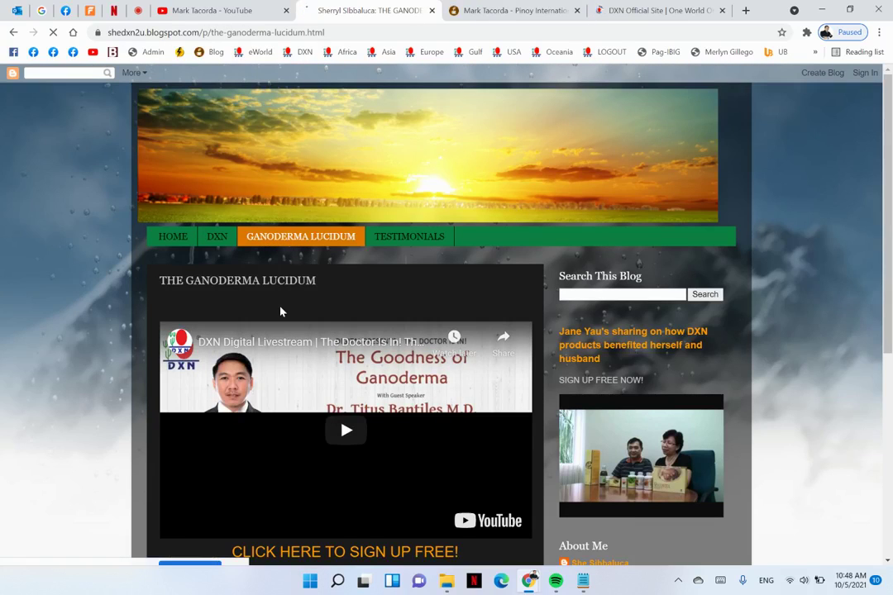
scroll(281, 310, down, 1)
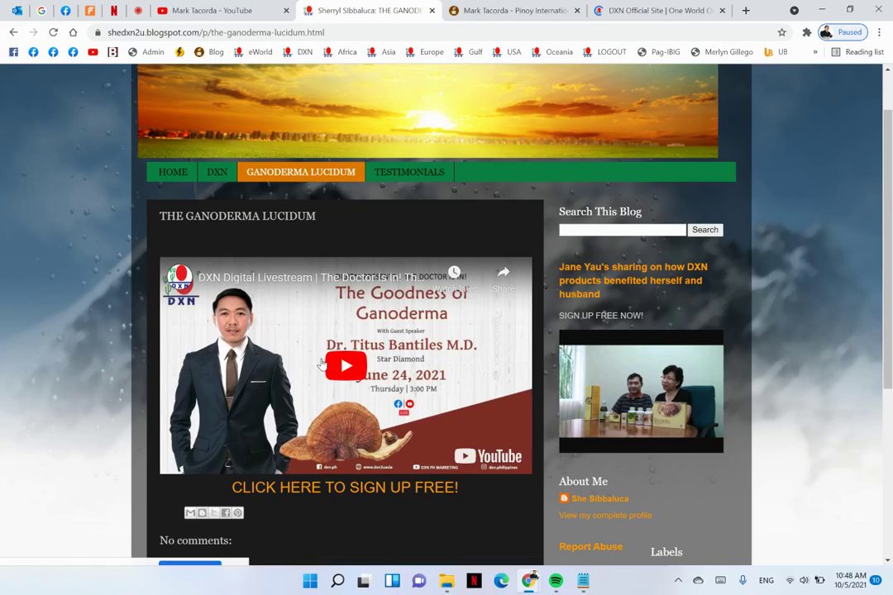
scroll(339, 281, down, 2)
scroll(355, 201, up, 3)
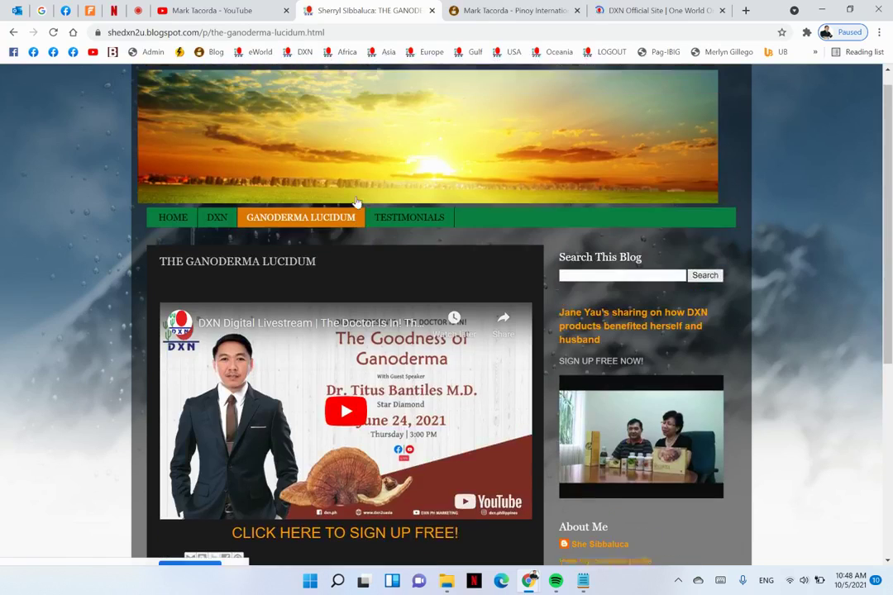
Open the Testimonials page with the HEALTH WEALTH TRAVEL image post
click(405, 220)
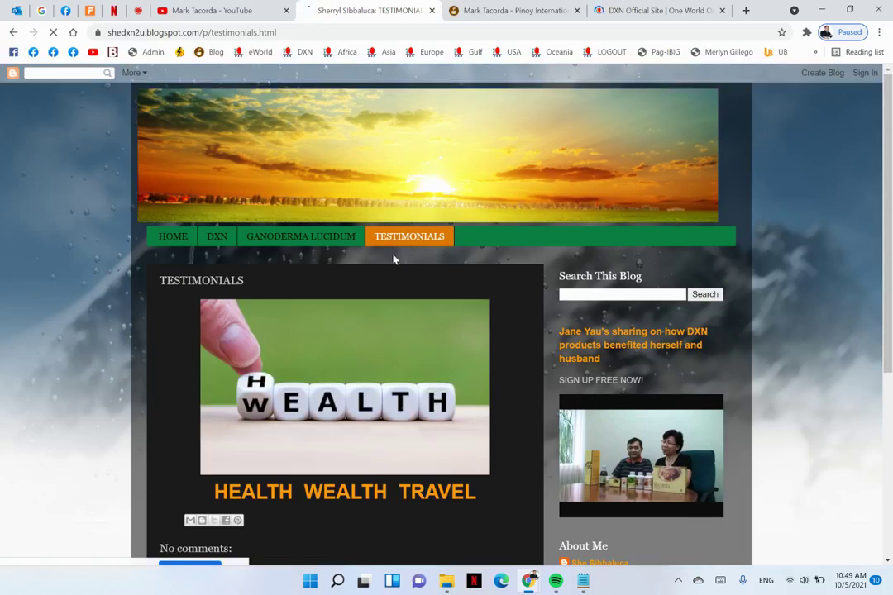
scroll(395, 277, down, 3)
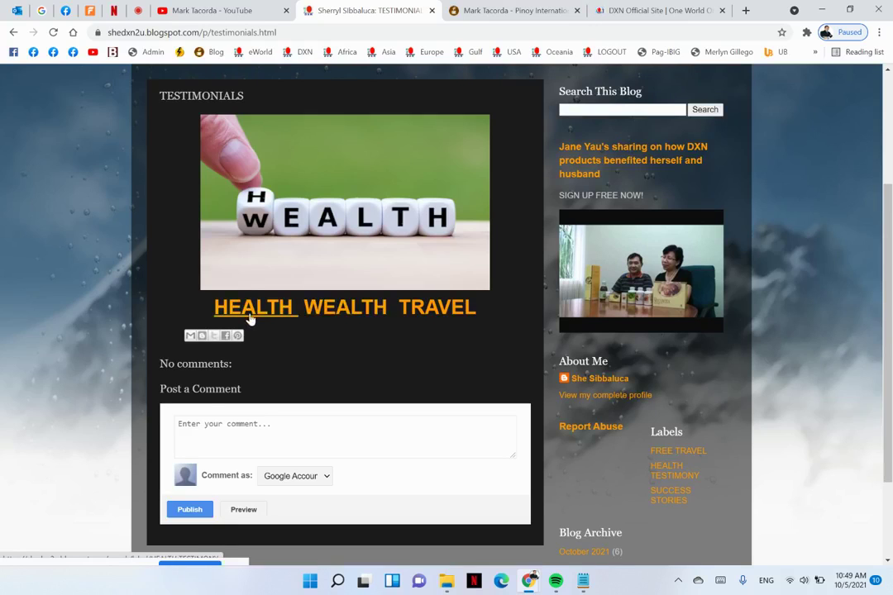
scroll(251, 318, up, 2)
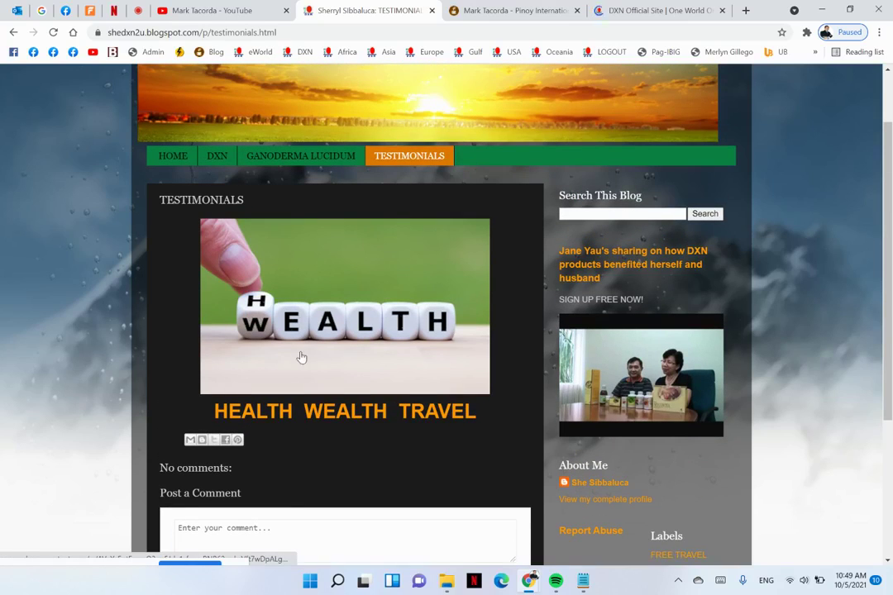
Replace ioc2u with dxnbicol in the address, load the DXN Bicol blog, and dismiss its cookie notice
click(456, 18)
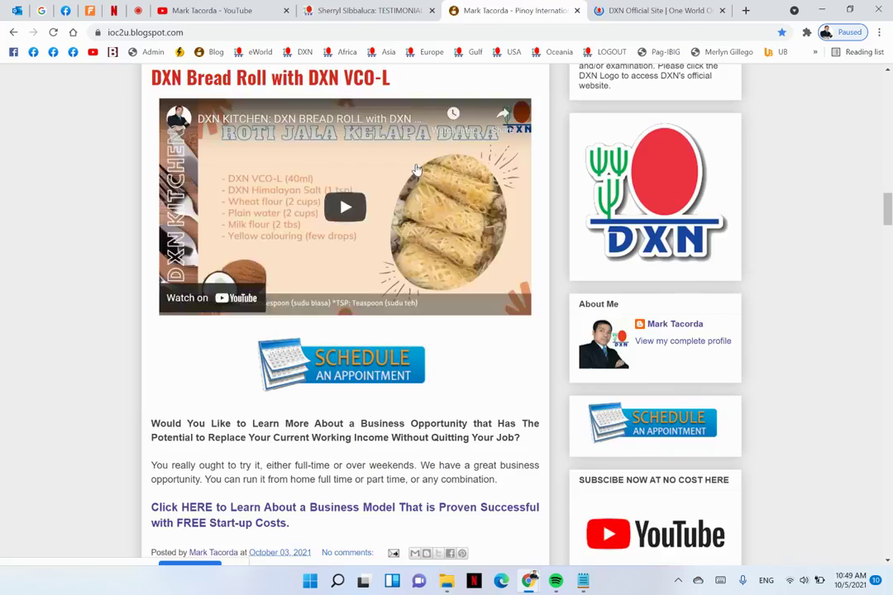
key(Home)
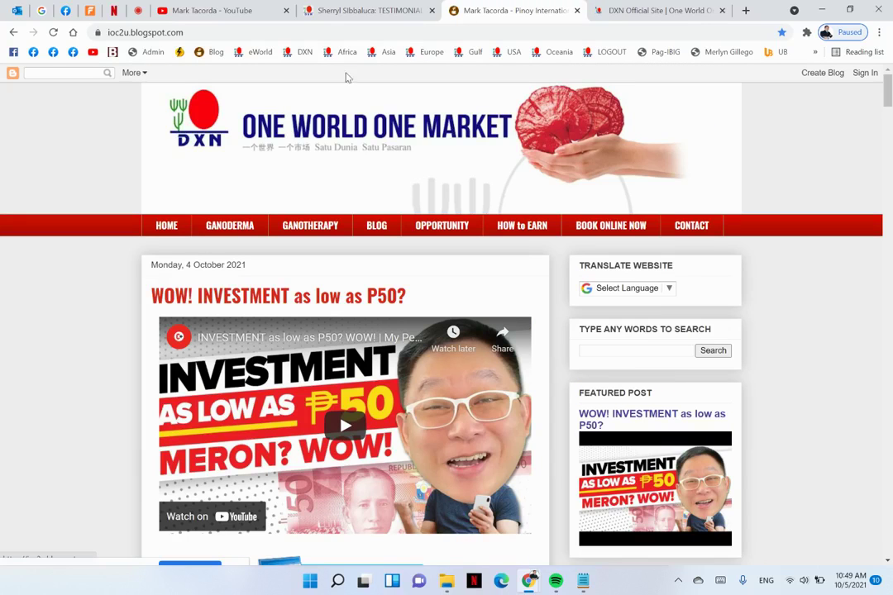
click(130, 31)
click(130, 30)
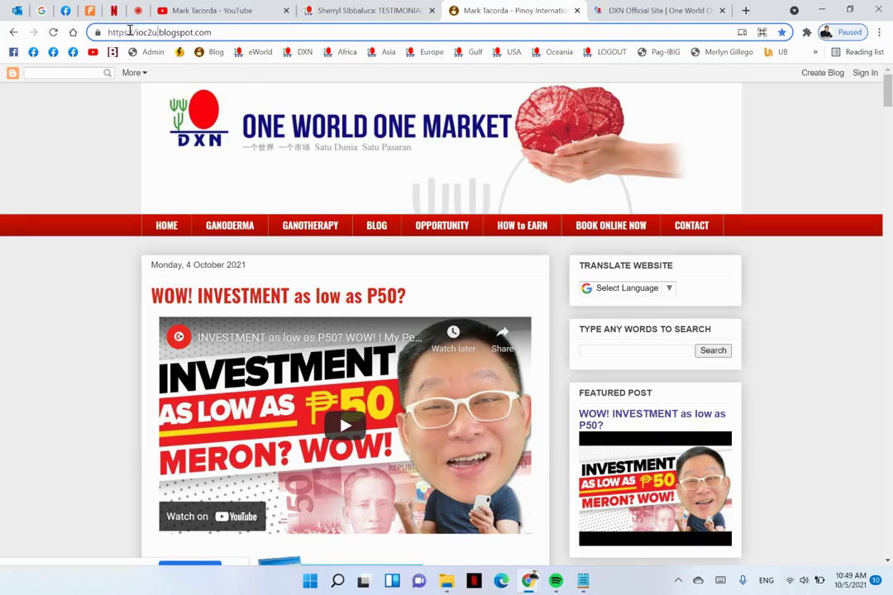
key(ctrl+shift+Left)
text(dxnbicol)
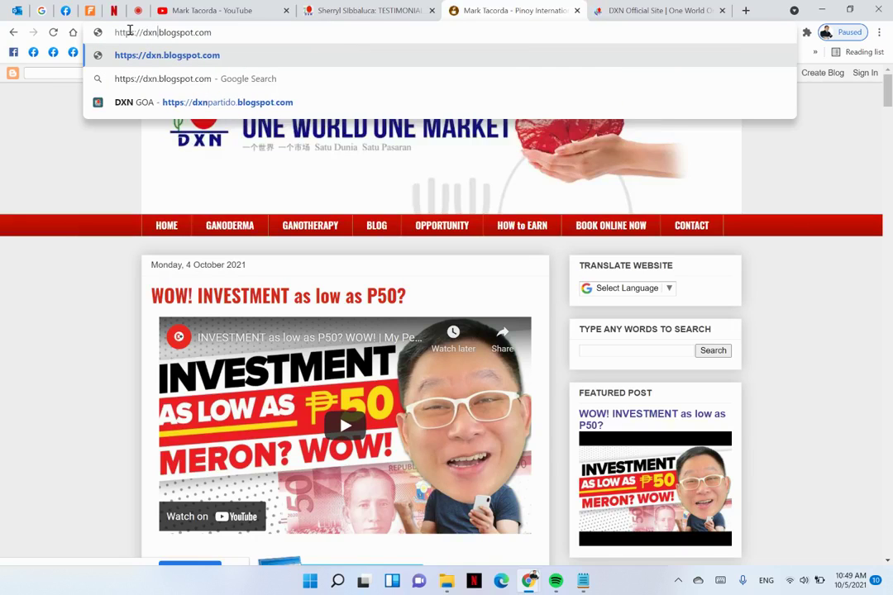
key(Return)
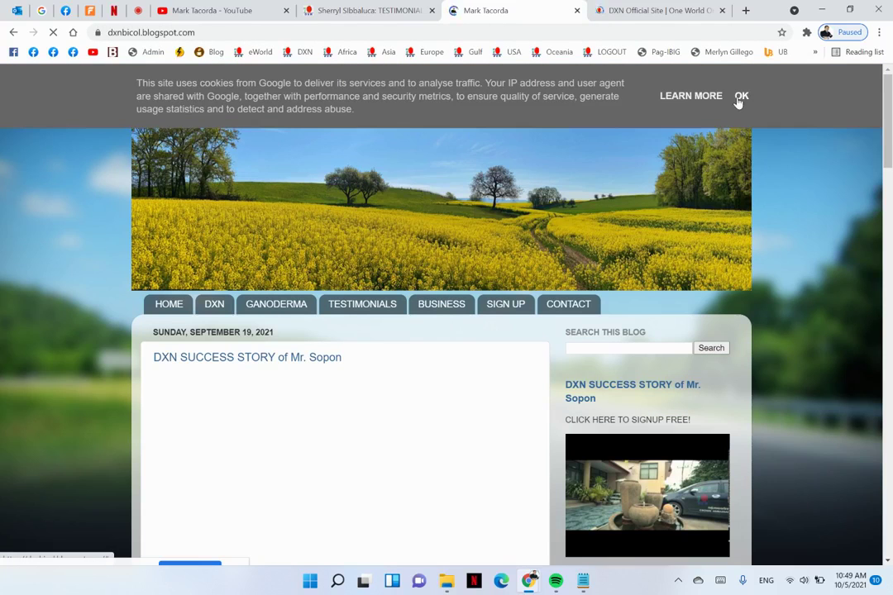
click(740, 96)
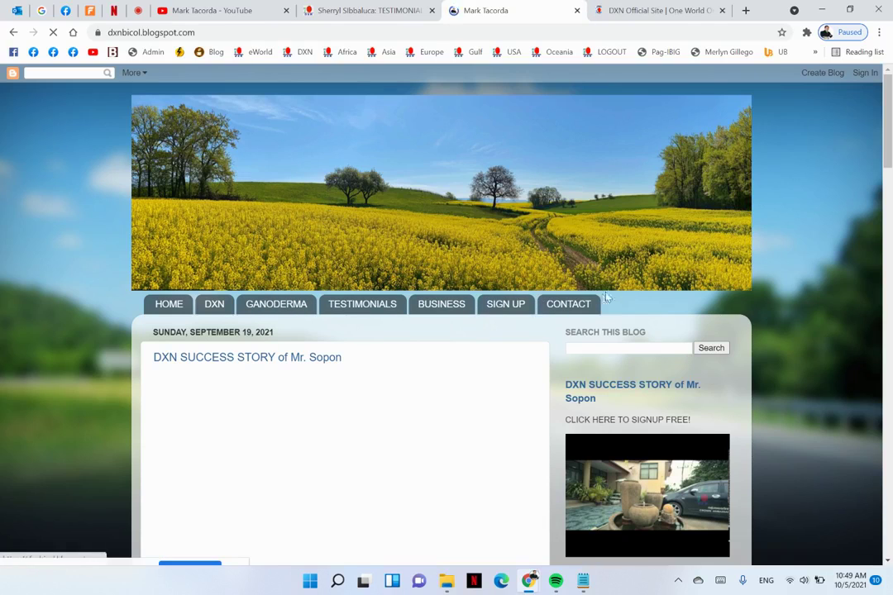
Scroll the DXN Bicol home page and open its TESTIMONIALS page
scroll(465, 353, down, 1)
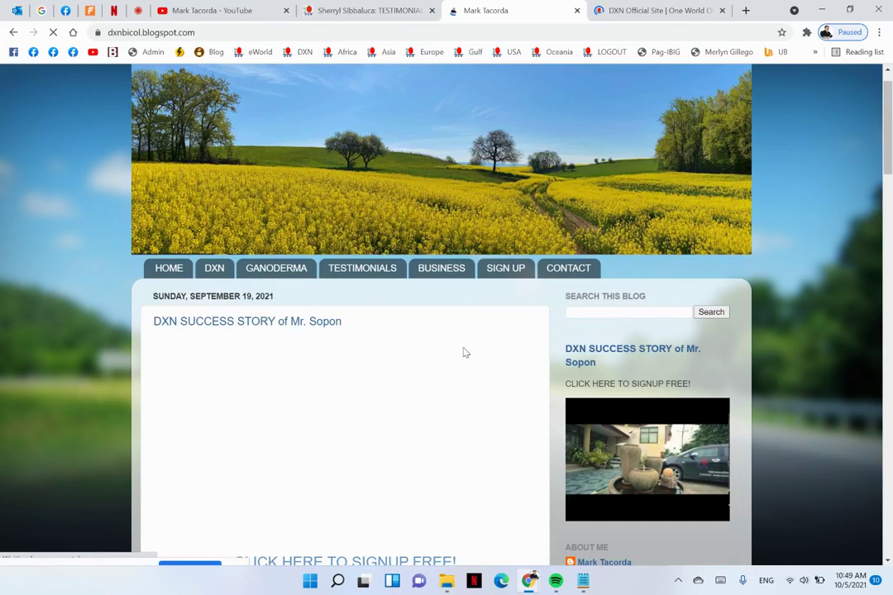
scroll(465, 352, down, 10)
scroll(464, 353, up, 4)
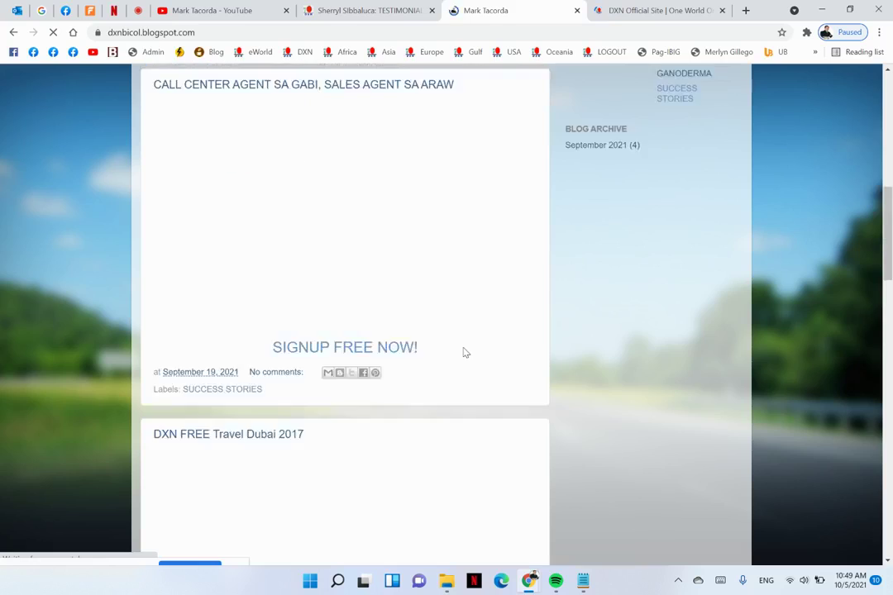
scroll(464, 353, up, 8)
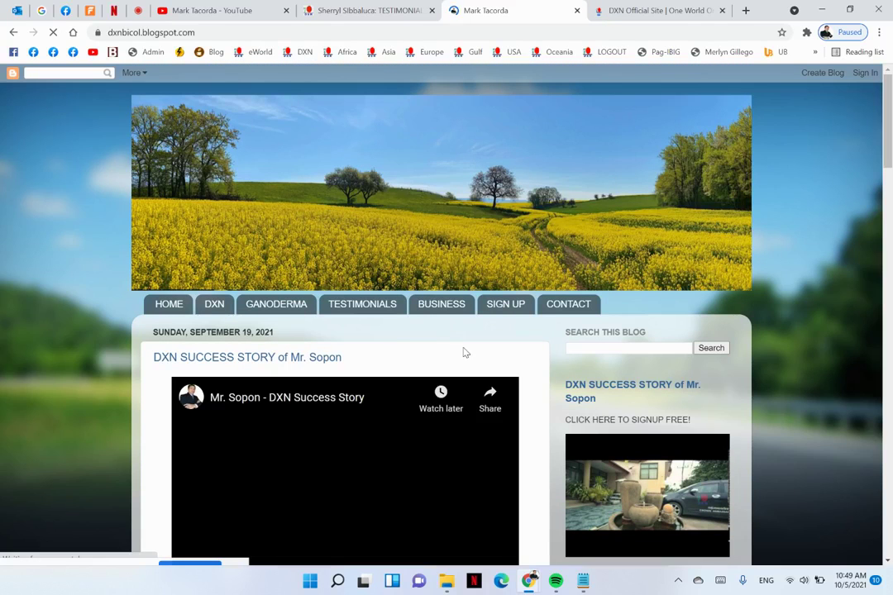
click(355, 305)
scroll(377, 379, down, 3)
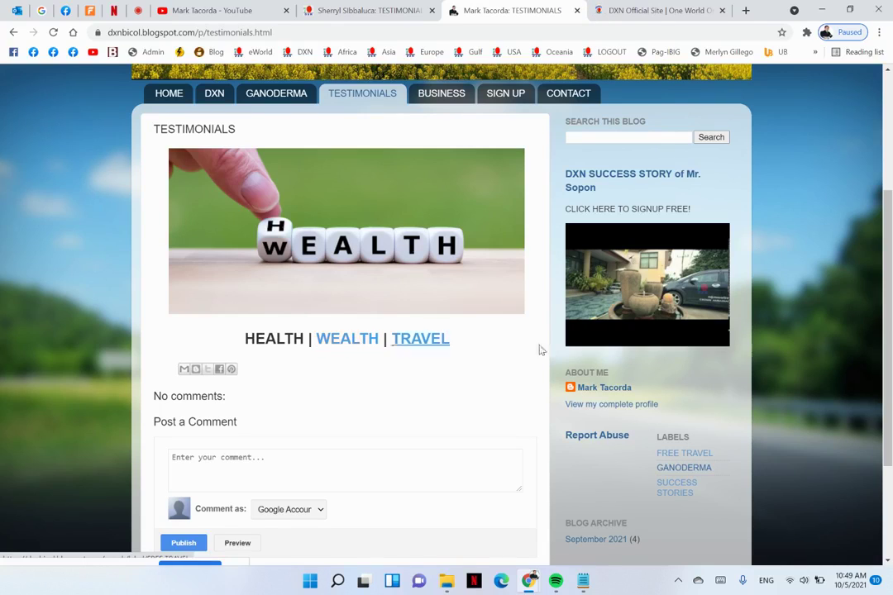
Open the SUCCESS STORIES label posts separately, then return to shedxn2u's Testimonials page
click(357, 342)
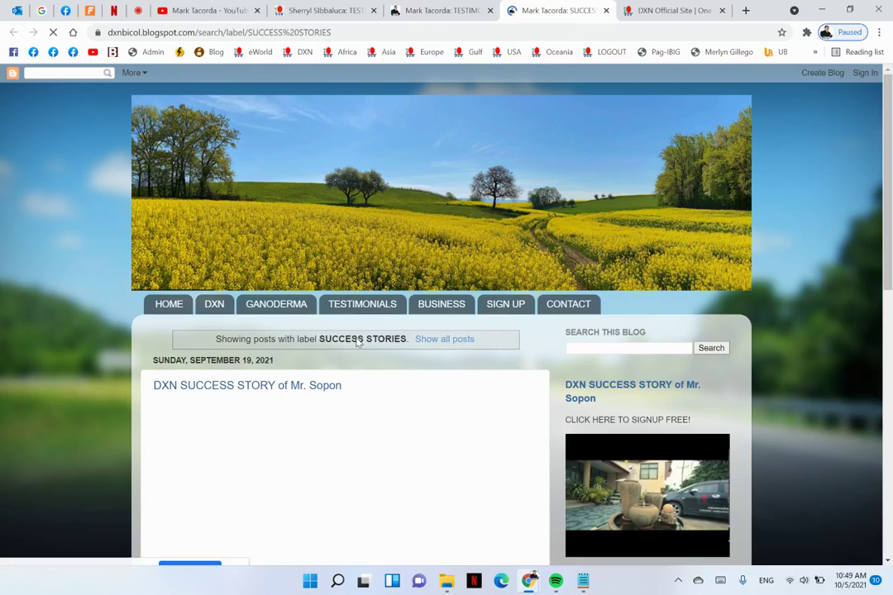
scroll(357, 342, down, 10)
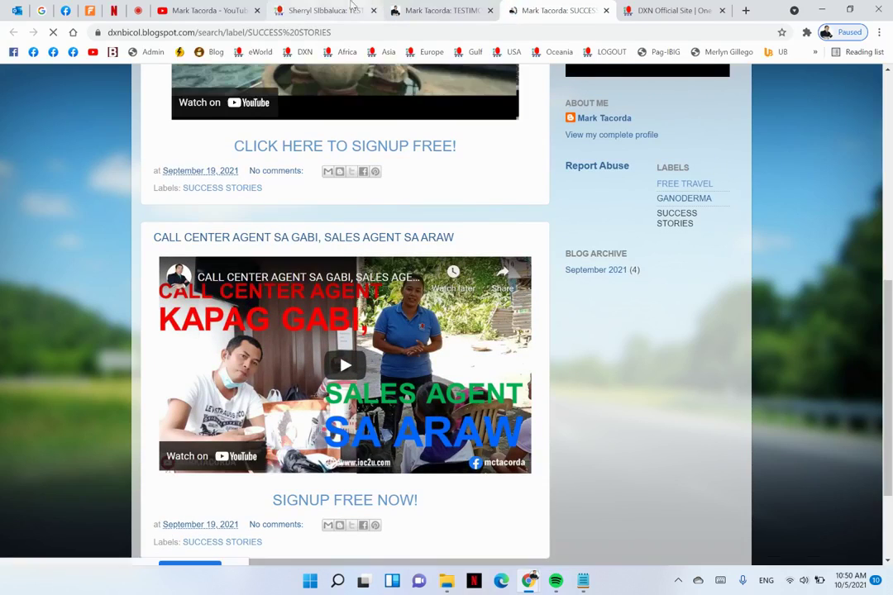
click(312, 10)
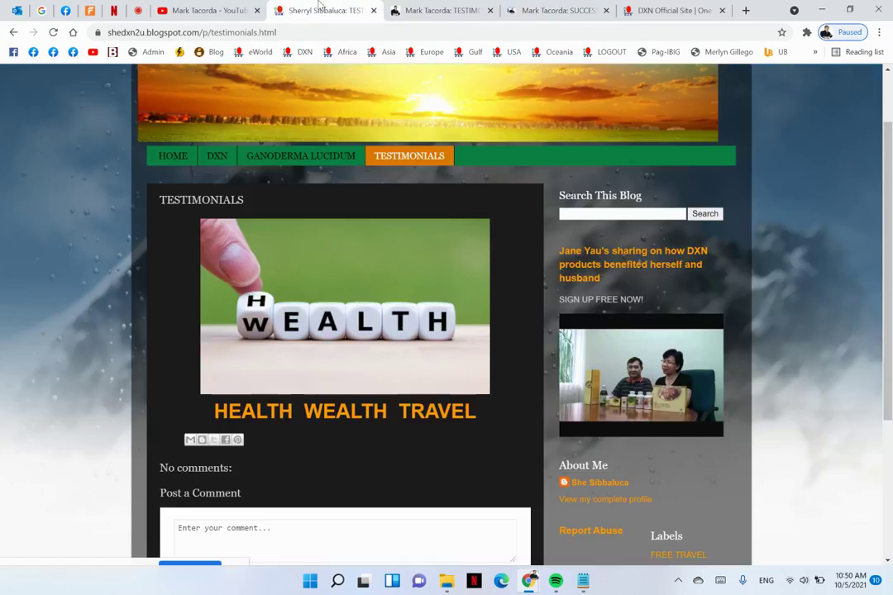
Browse the reference blog's WEALTH label posts
click(343, 416)
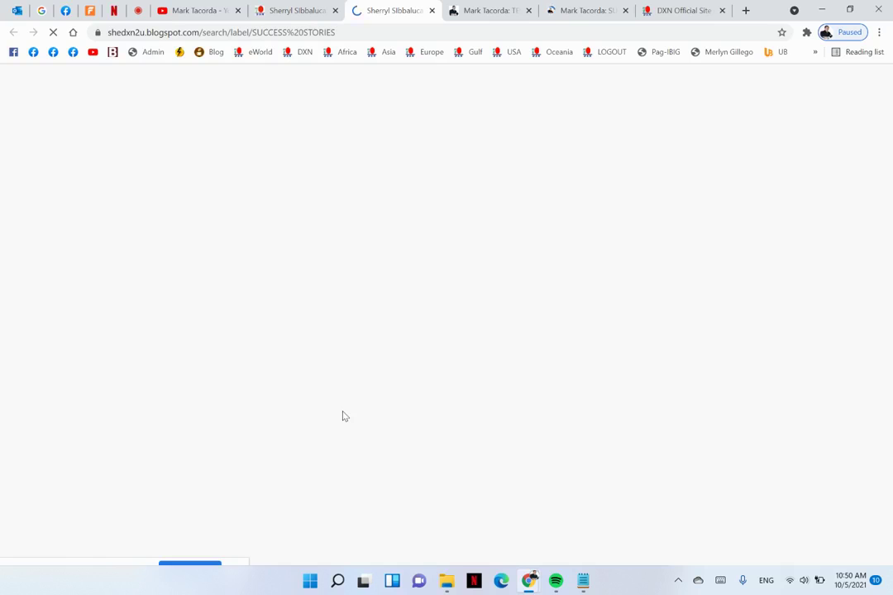
scroll(349, 353, down, 3)
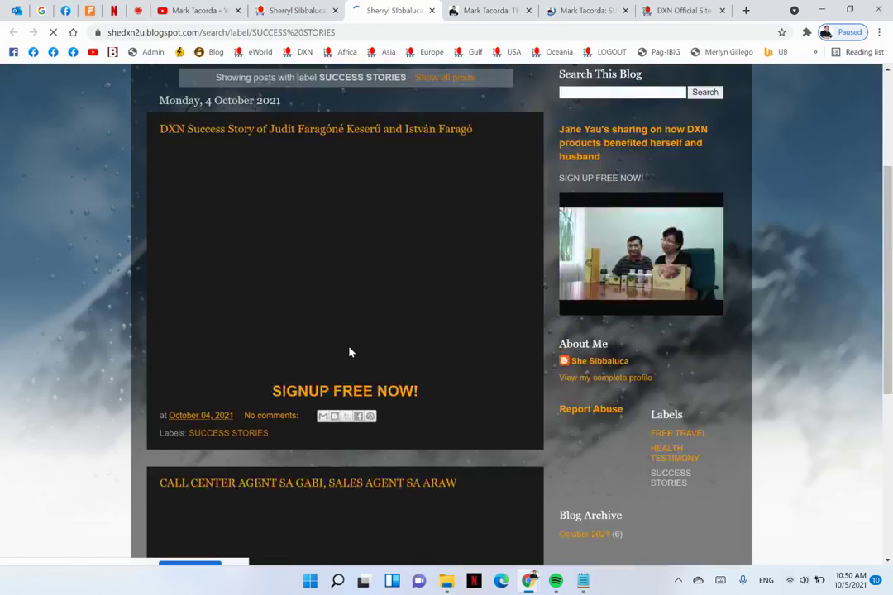
scroll(349, 353, down, 4)
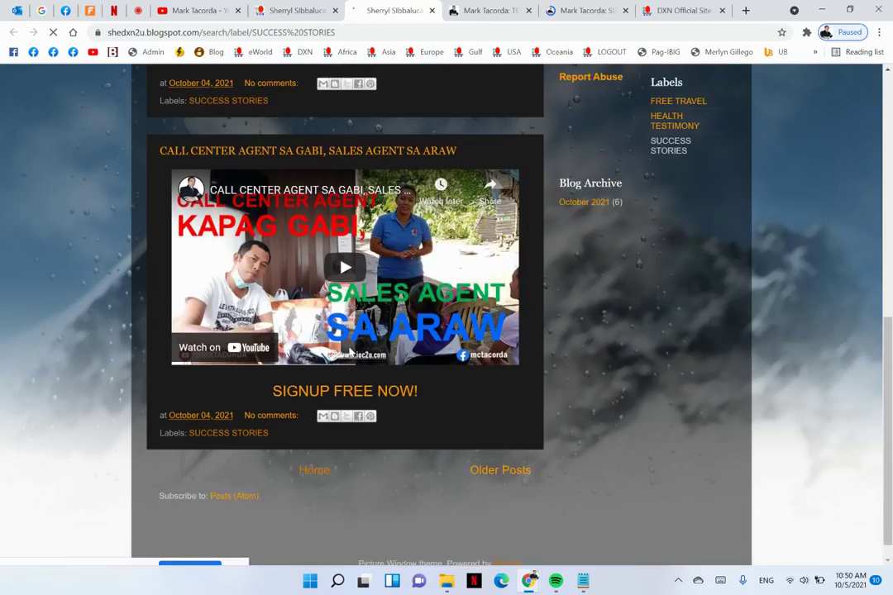
scroll(348, 353, up, 8)
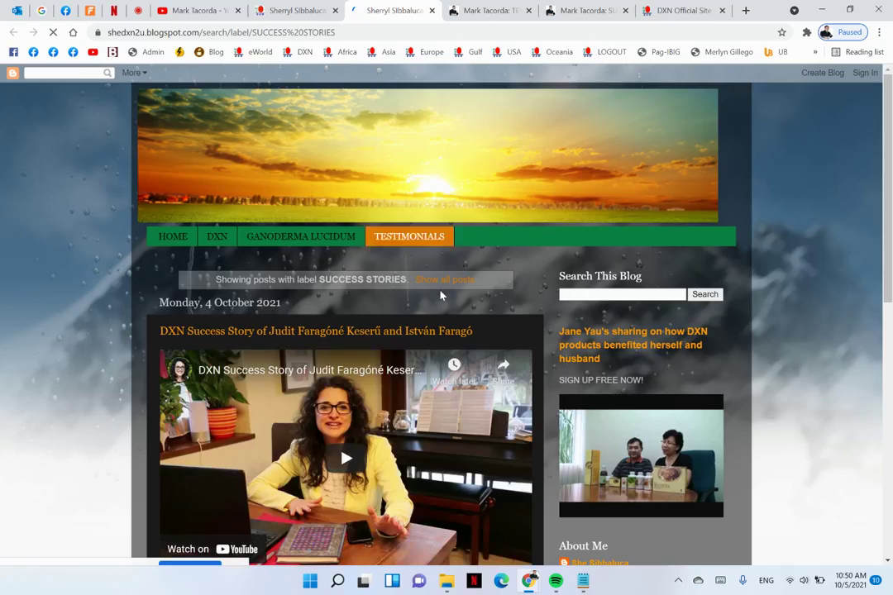
scroll(385, 283, down, 3)
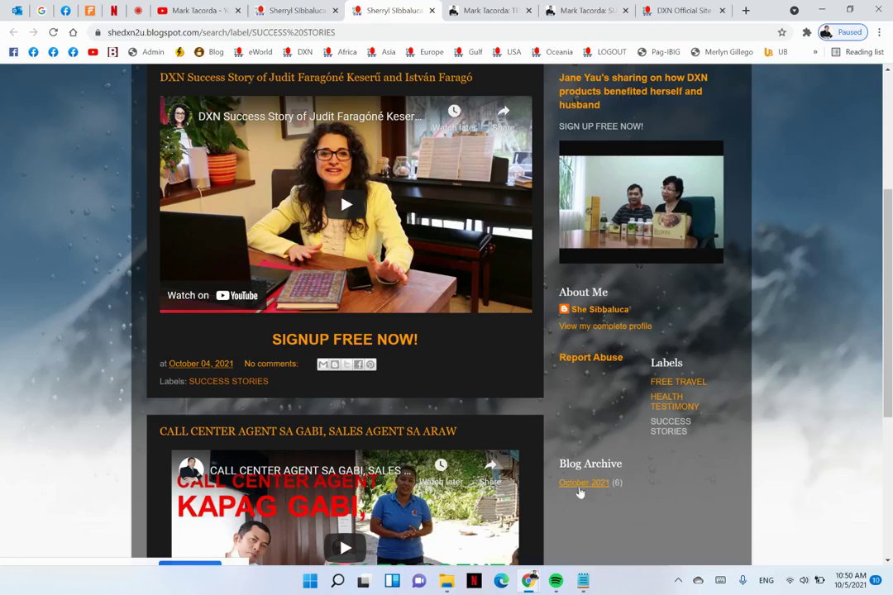
scroll(620, 355, up, 2)
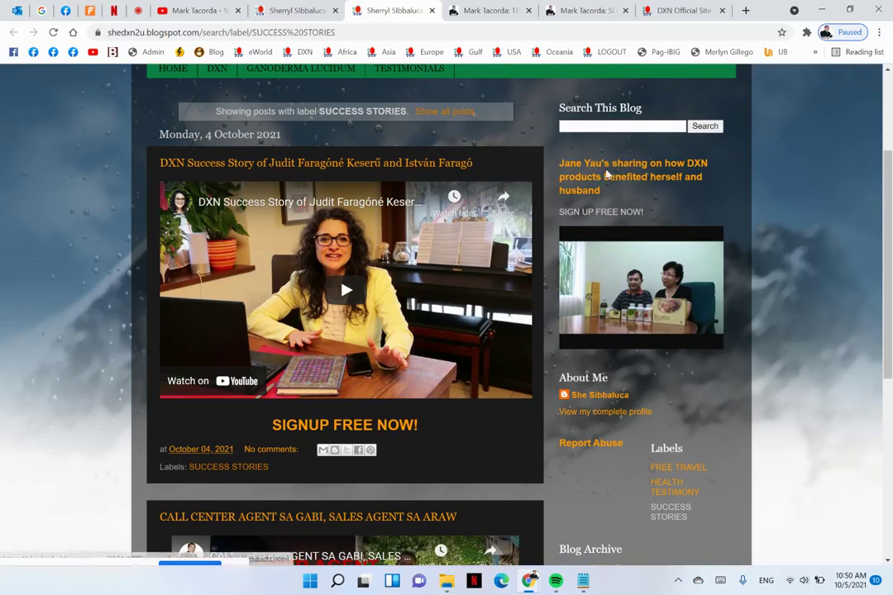
scroll(392, 209, up, 2)
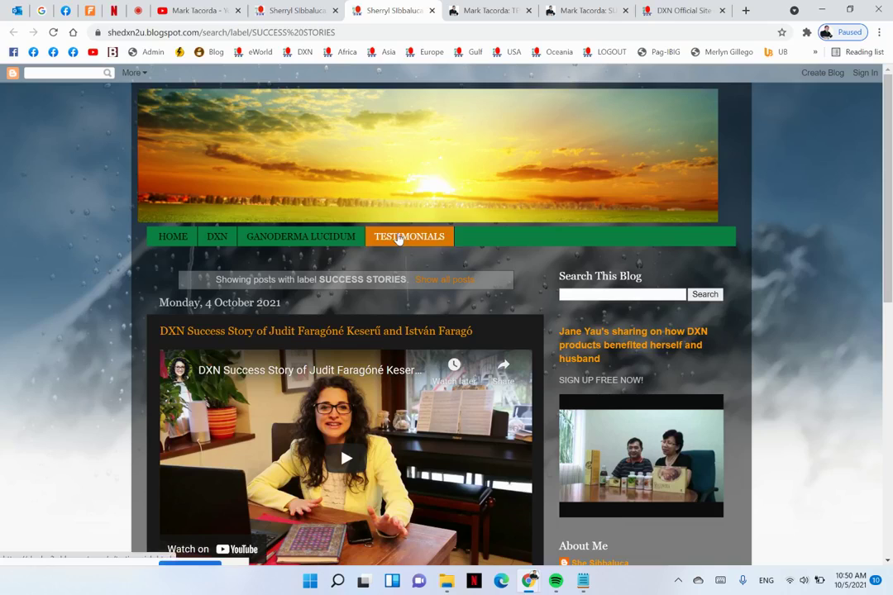
View the reference blog's Testimonials and DXN pages, then return to the DXN Bicol Testimonials tab
click(398, 238)
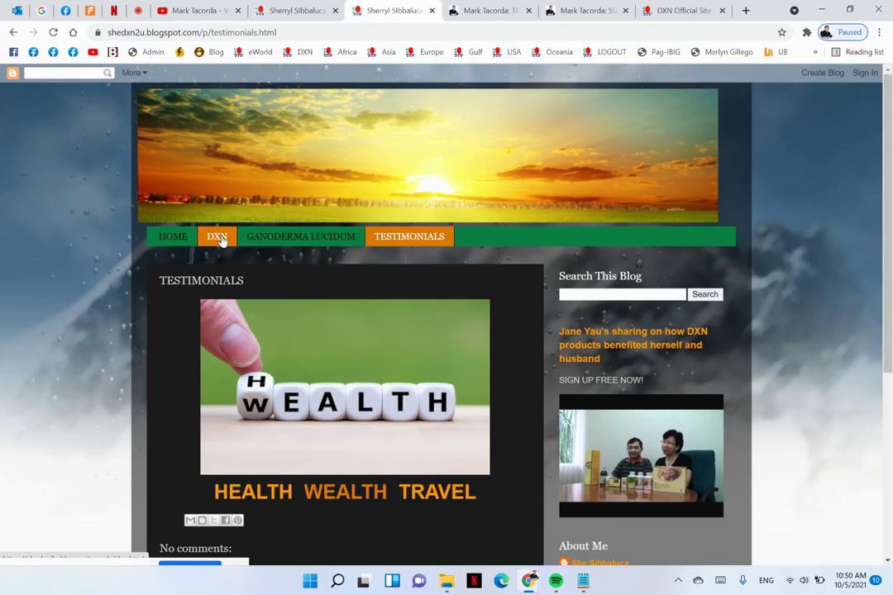
click(218, 239)
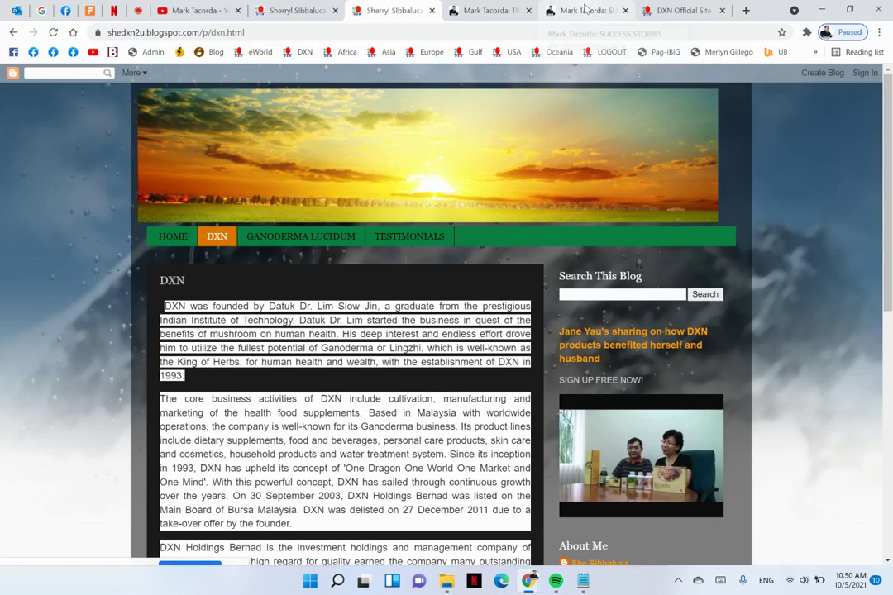
click(500, 7)
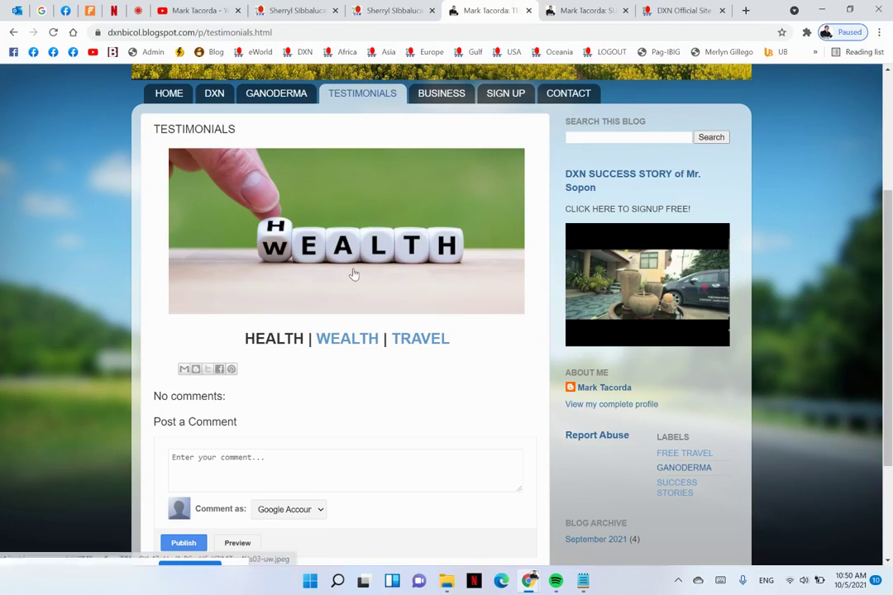
Bring up Notepad with the copied DXN text, searching Windows for 'notepad'
click(273, 477)
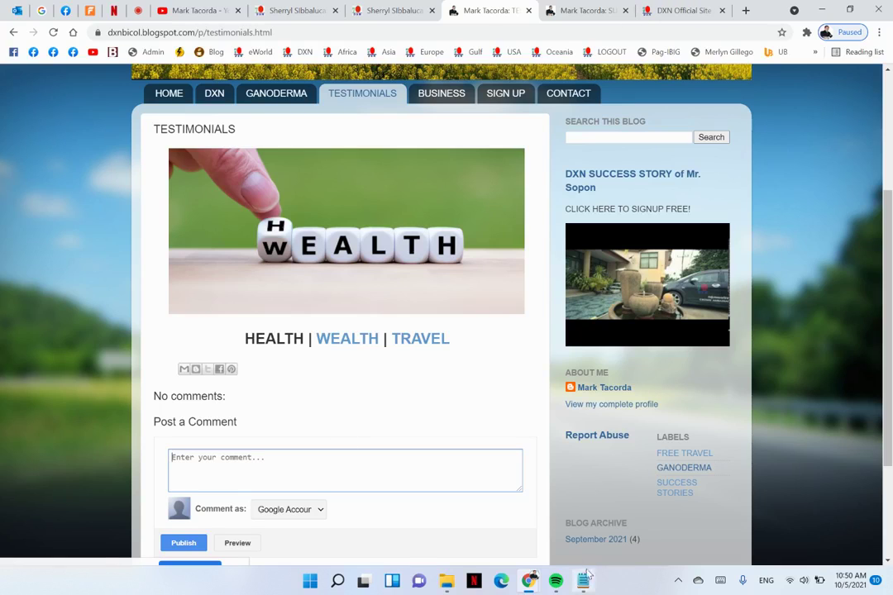
drag(585, 579, 558, 585)
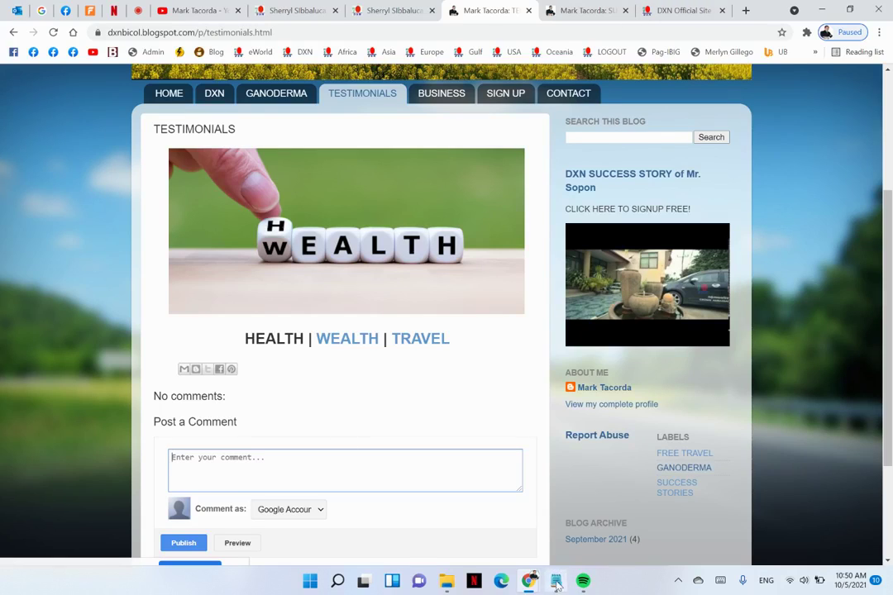
click(557, 585)
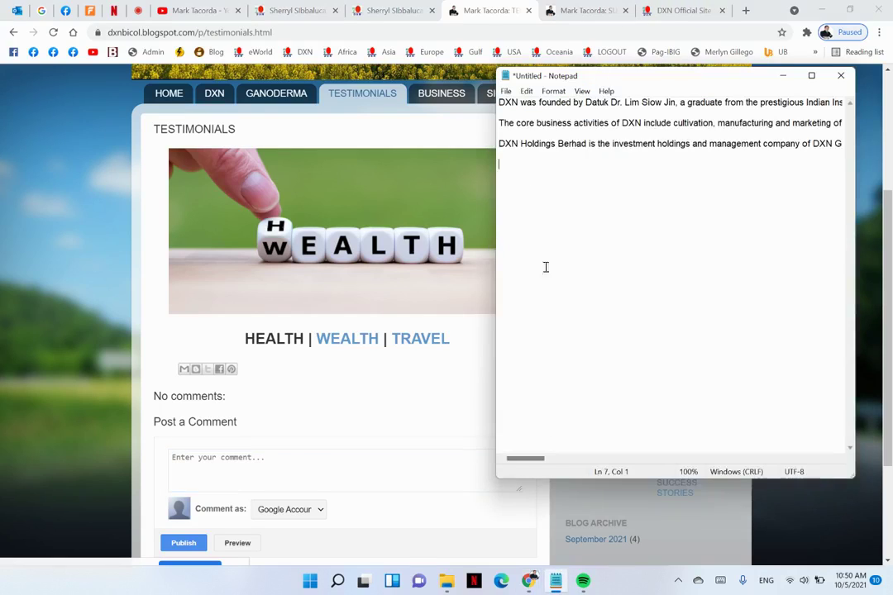
click(336, 579)
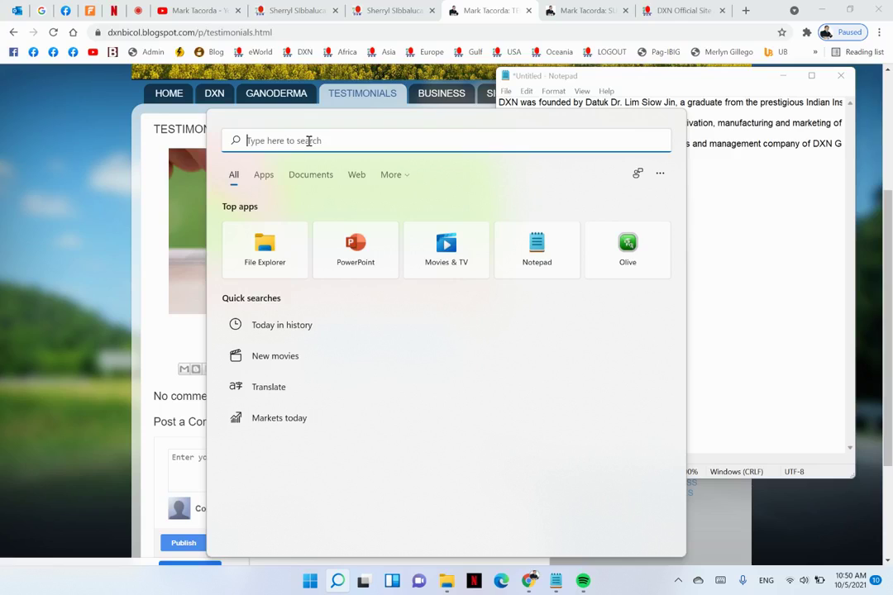
text(note)
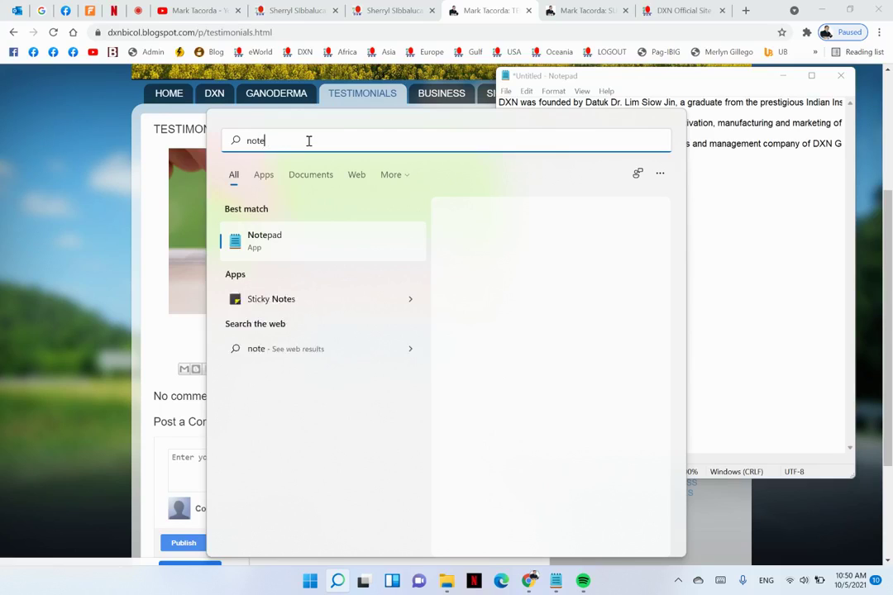
text(pad)
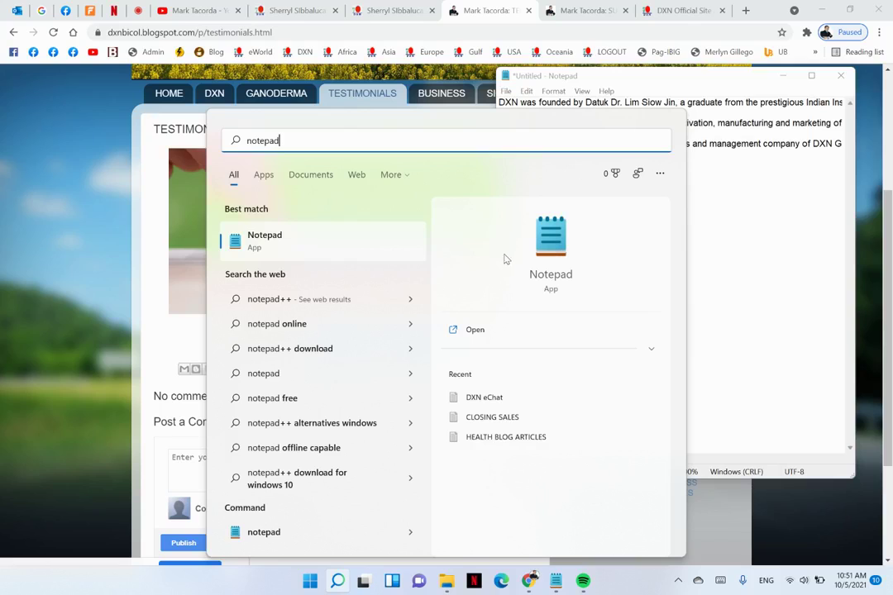
click(739, 234)
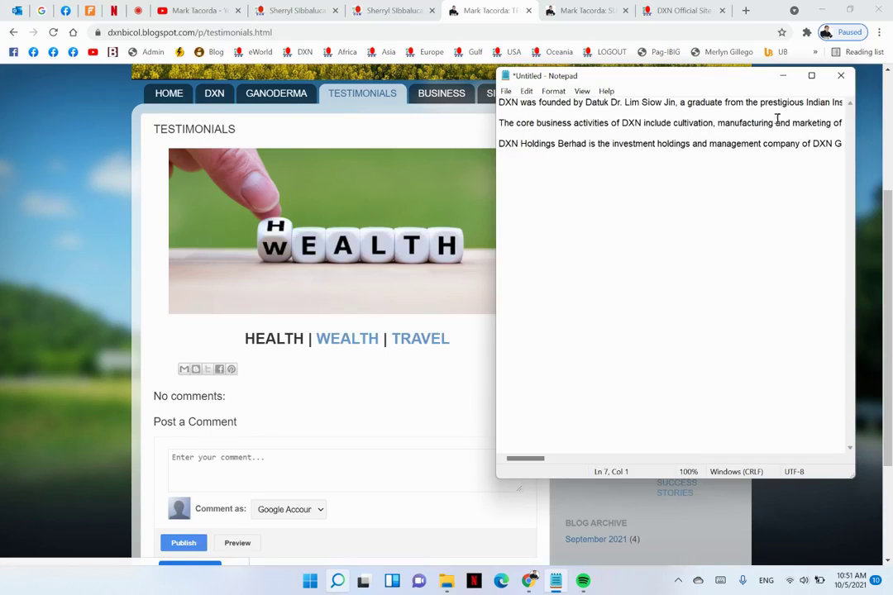
Hide and restore Notepad to compare it with the blog page, then go to the Success Stories tab
click(782, 76)
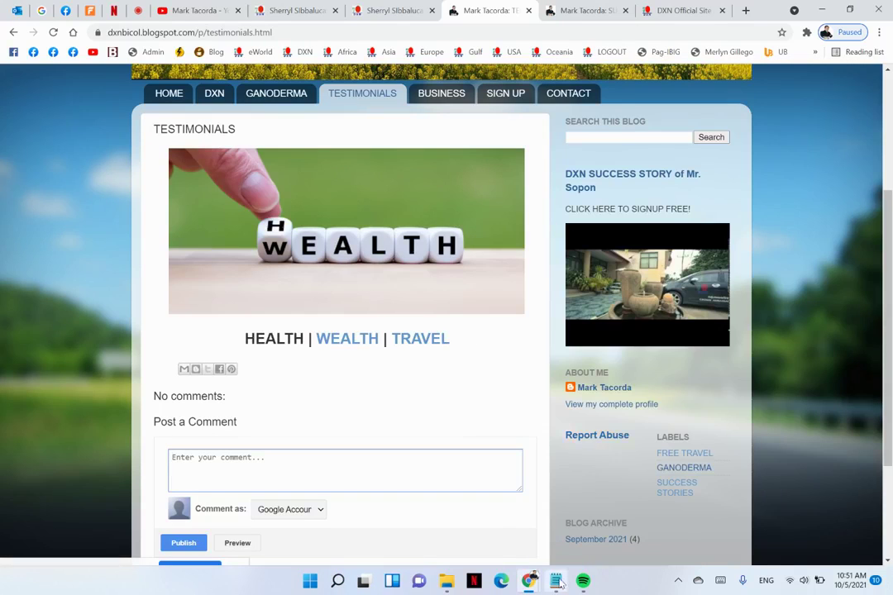
key(alt+Tab)
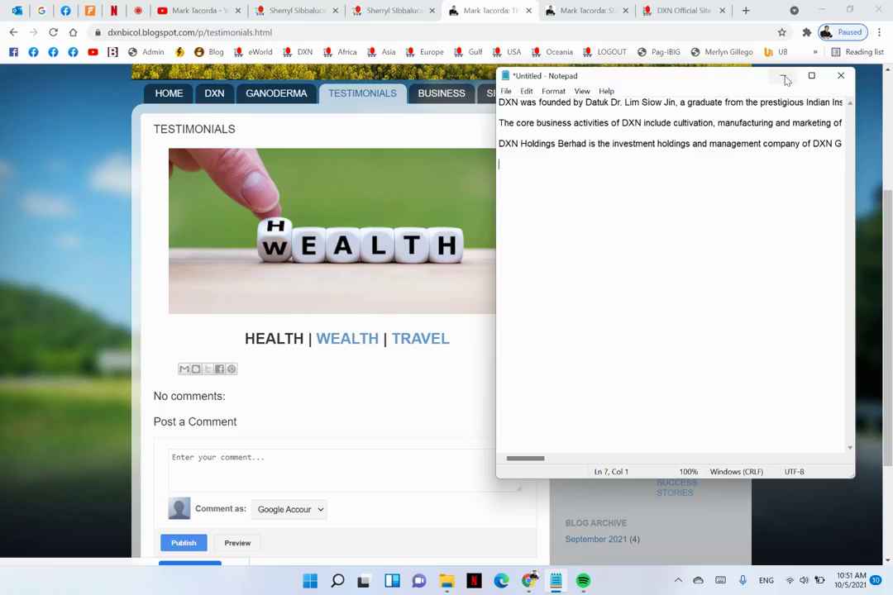
click(785, 77)
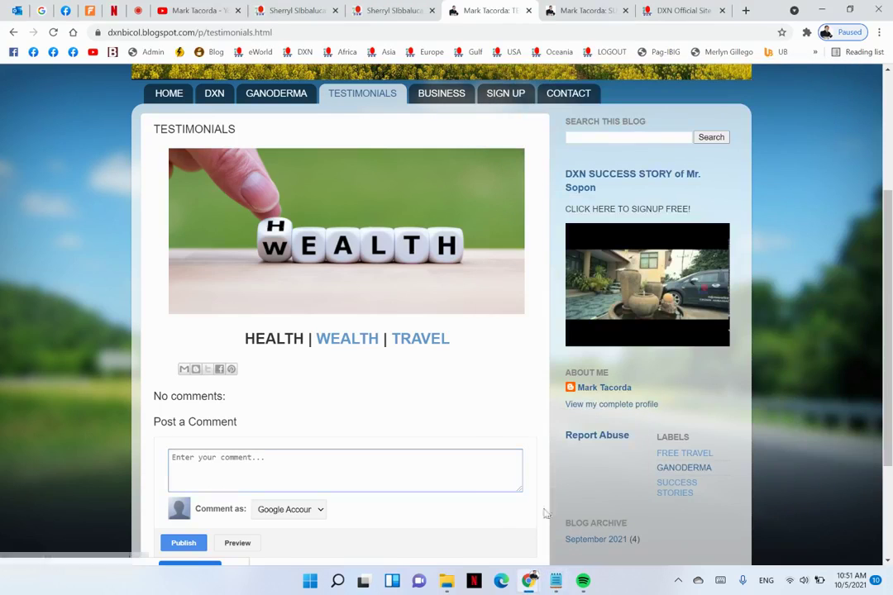
click(556, 580)
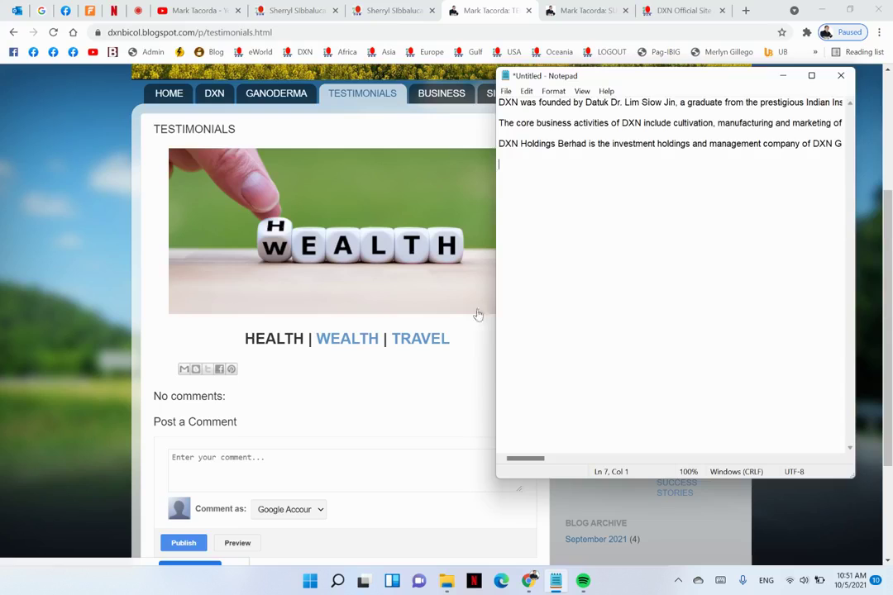
click(339, 388)
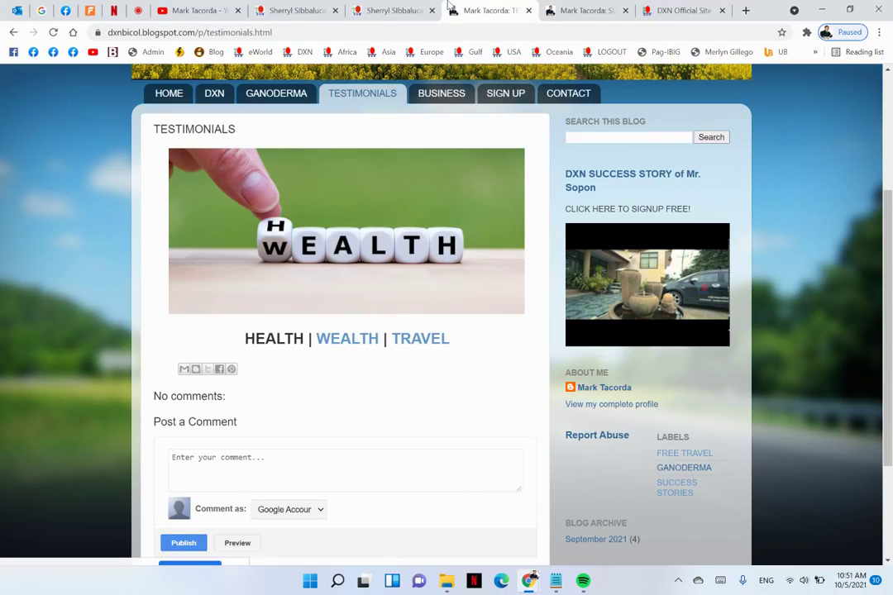
click(581, 10)
Close the Success Stories page and the other blog's DXN page
click(626, 11)
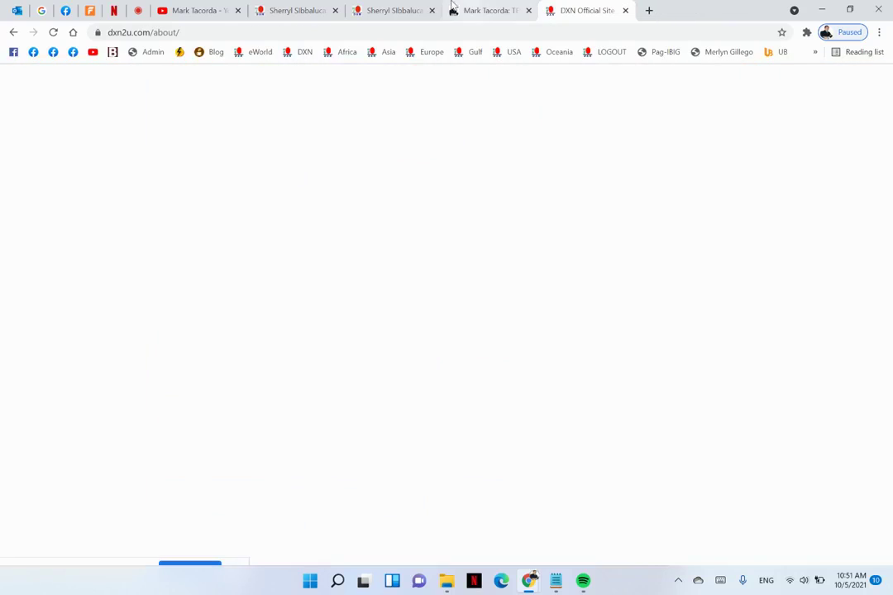
click(395, 8)
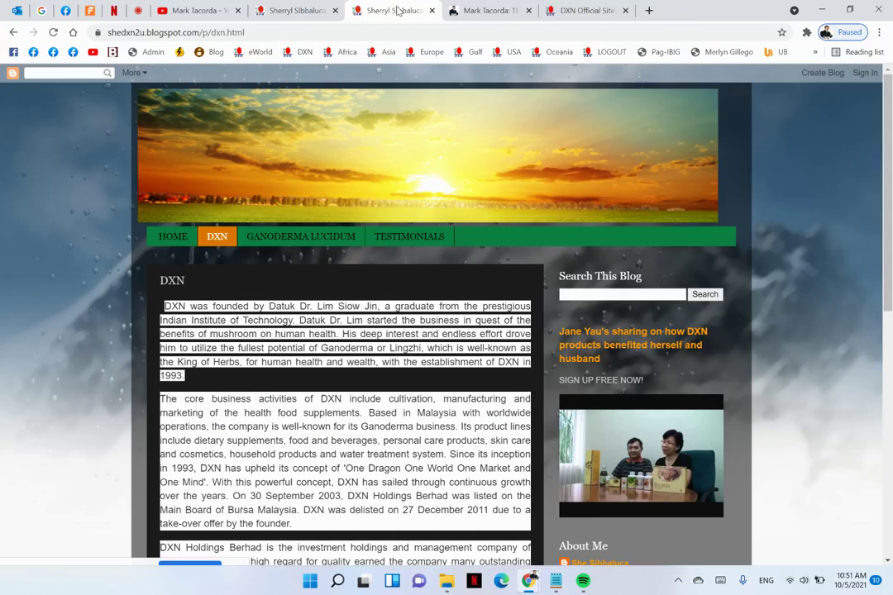
scroll(330, 401, down, 2)
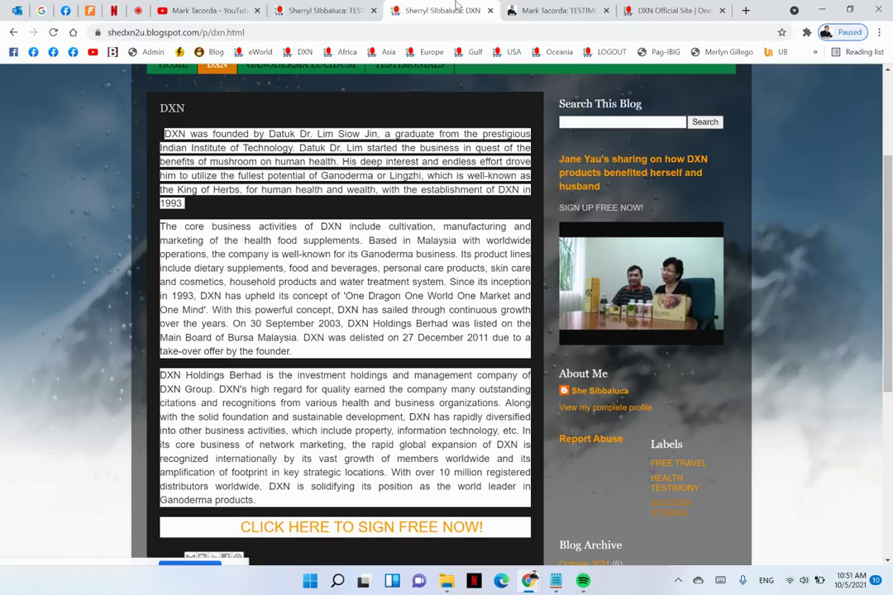
click(490, 12)
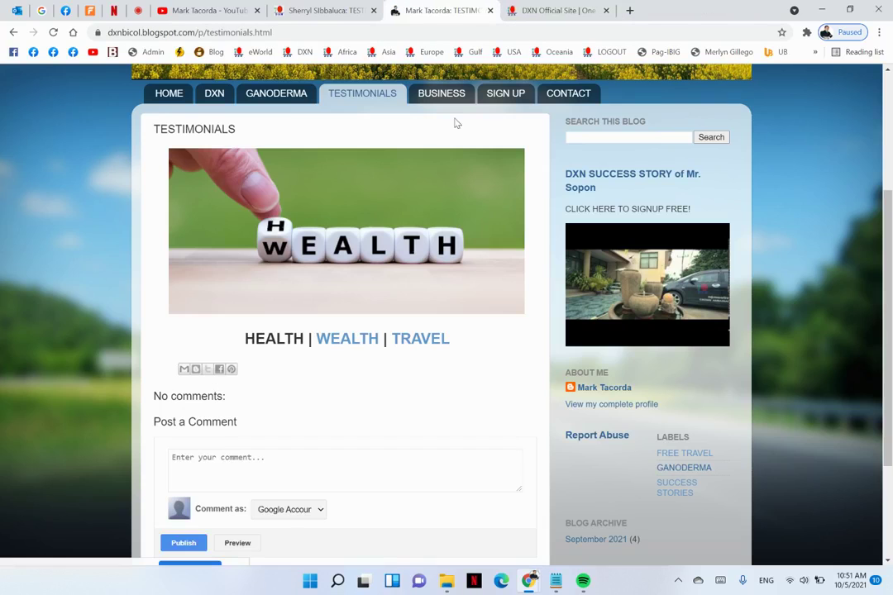
scroll(419, 143, up, 3)
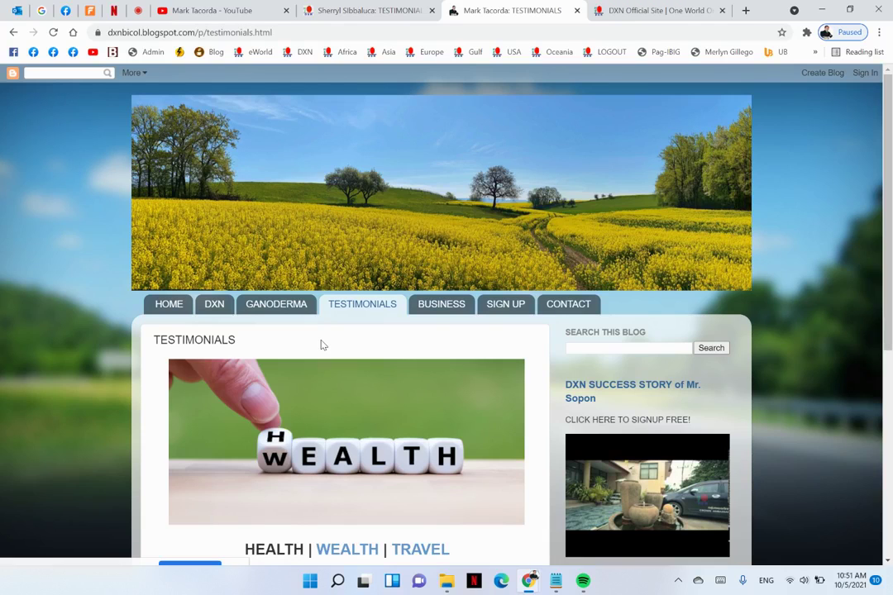
scroll(323, 346, down, 2)
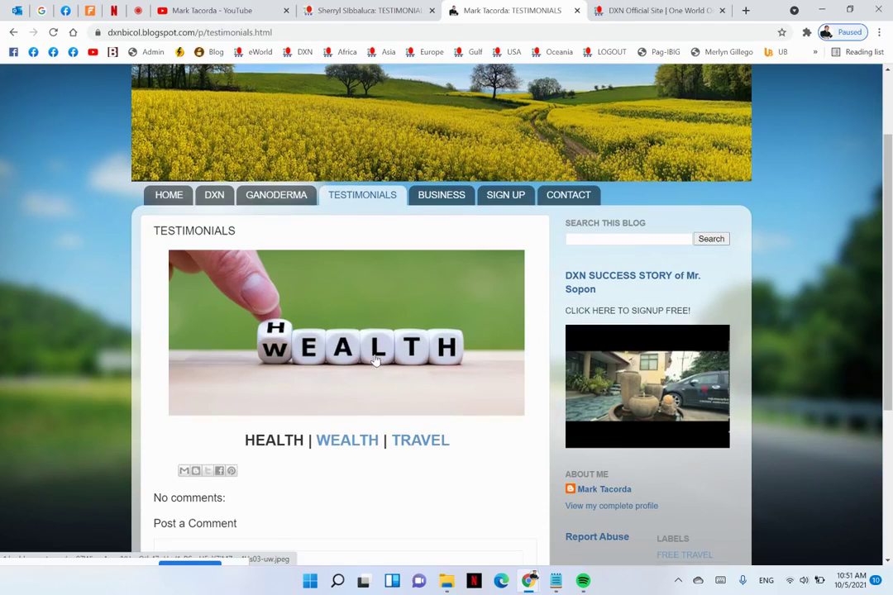
scroll(360, 258, down, 3)
scroll(360, 256, up, 3)
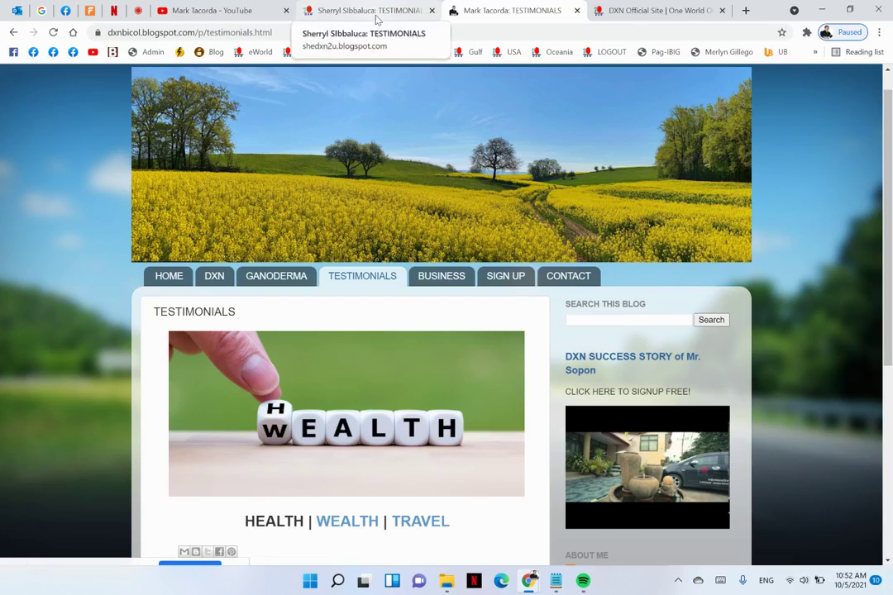
Compare the two blogs' testimonials pages, then open the dxnbicol home page from its header banner
click(335, 6)
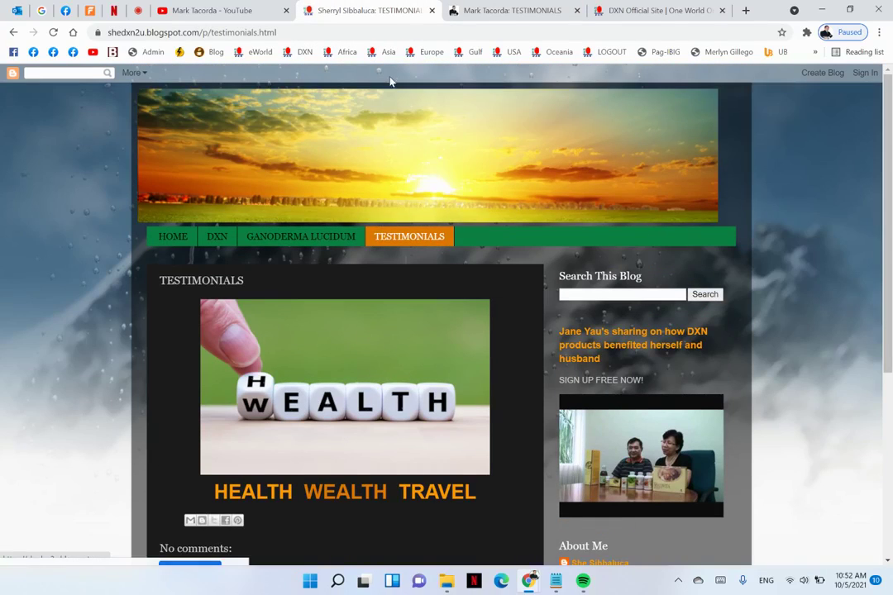
click(235, 8)
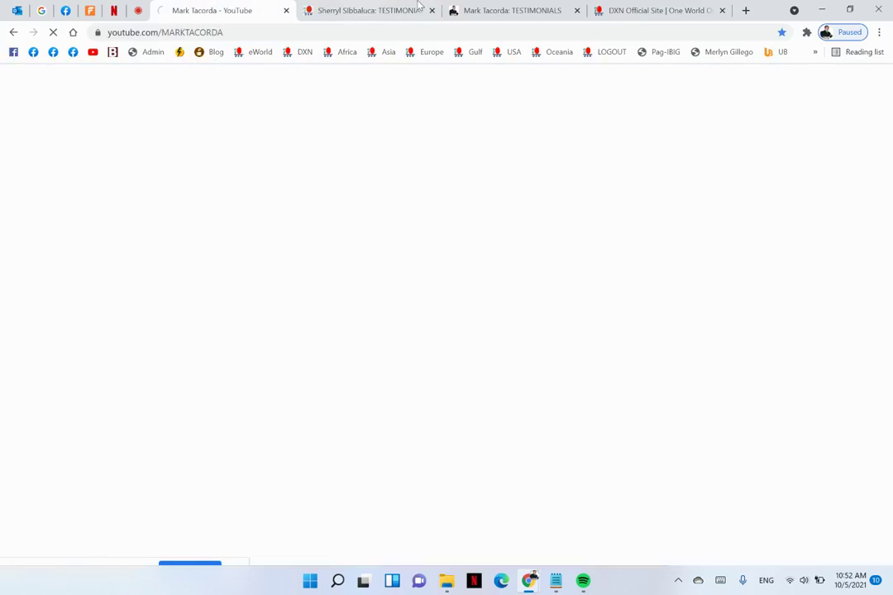
click(507, 8)
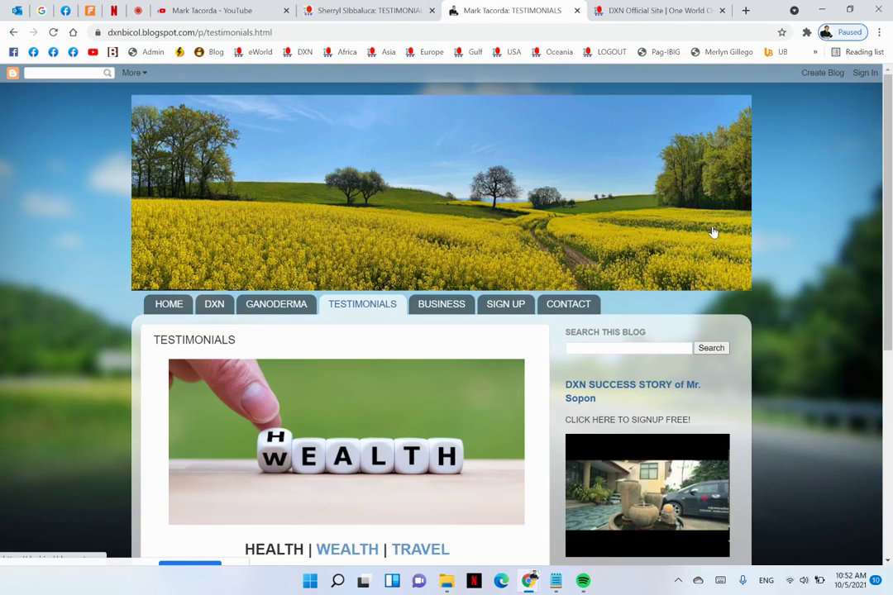
click(663, 174)
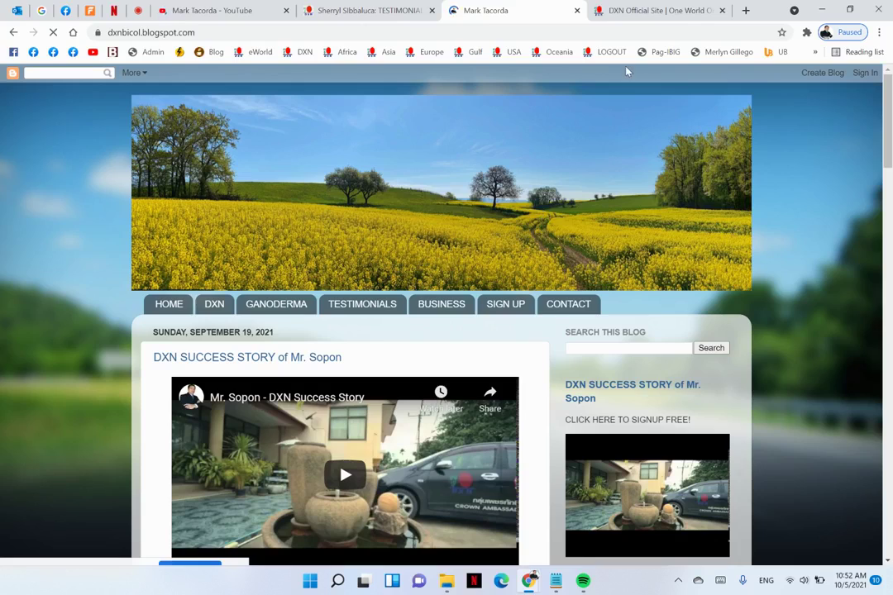
Close the DXN Official Site tab and scroll through the dxnbicol home page posts
click(70, 16)
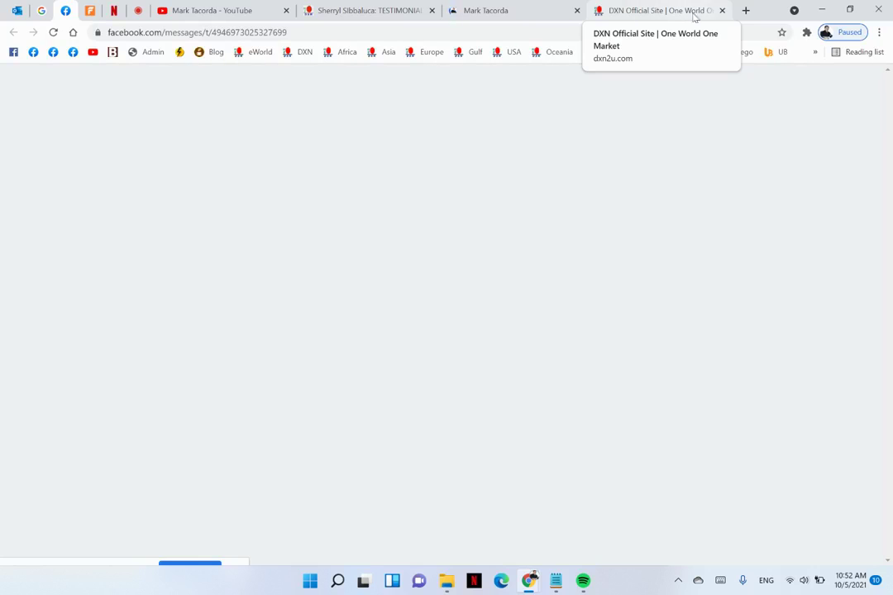
click(722, 9)
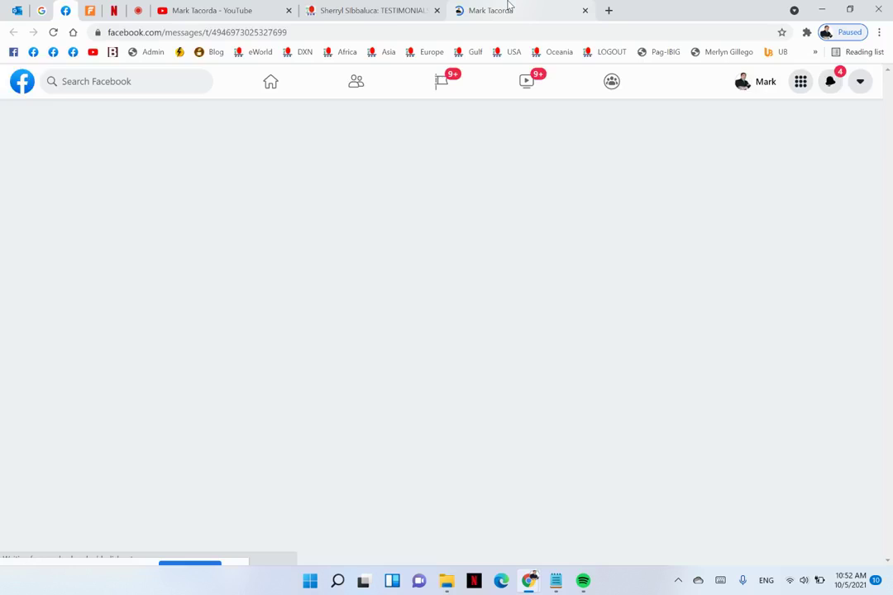
click(509, 8)
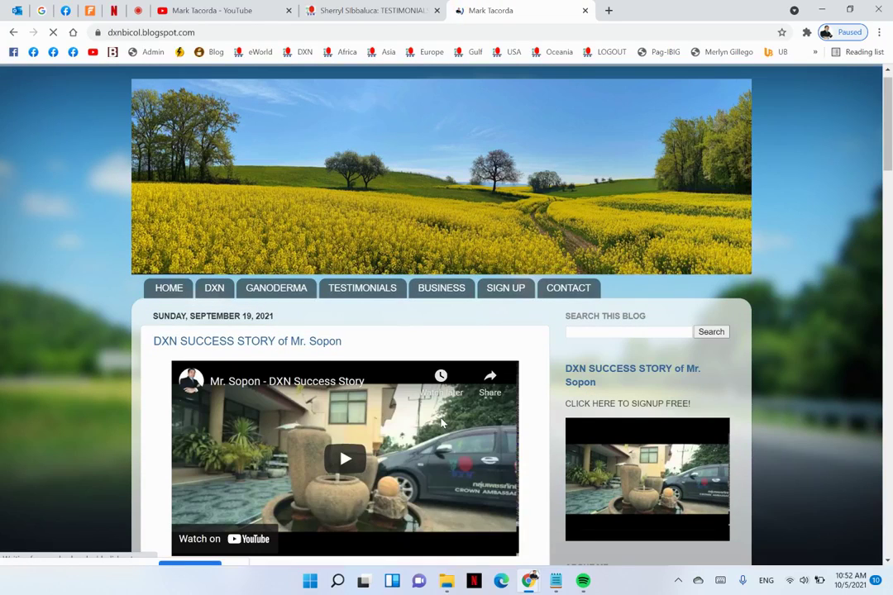
scroll(443, 422, down, 2)
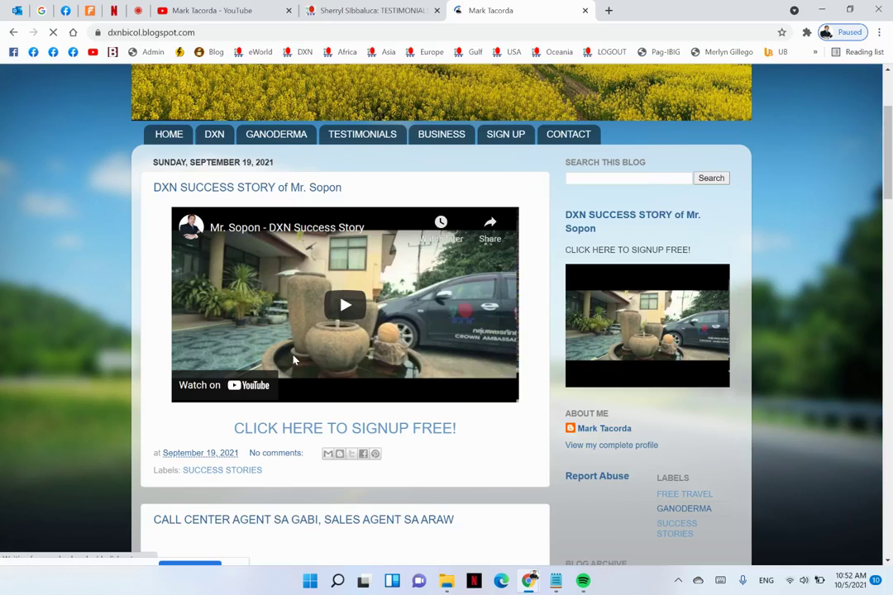
scroll(295, 360, down, 9)
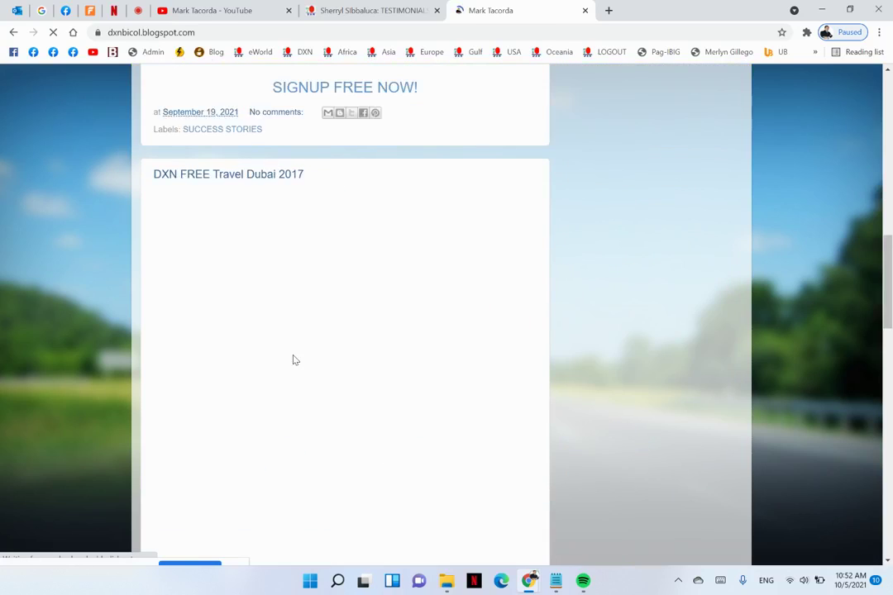
scroll(294, 360, up, 7)
scroll(294, 359, up, 4)
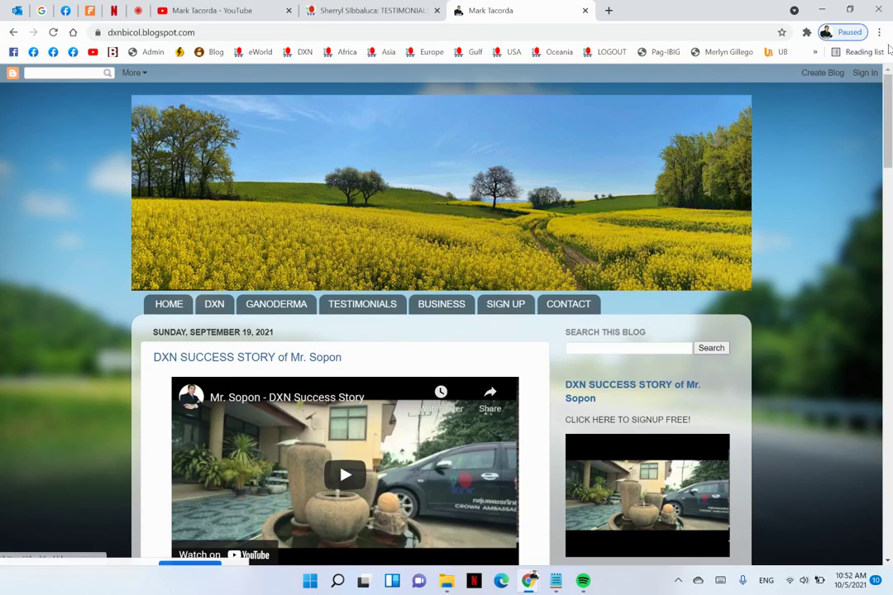
Start the Blogger sign-in and submit the managing Google account's e-mail
click(860, 74)
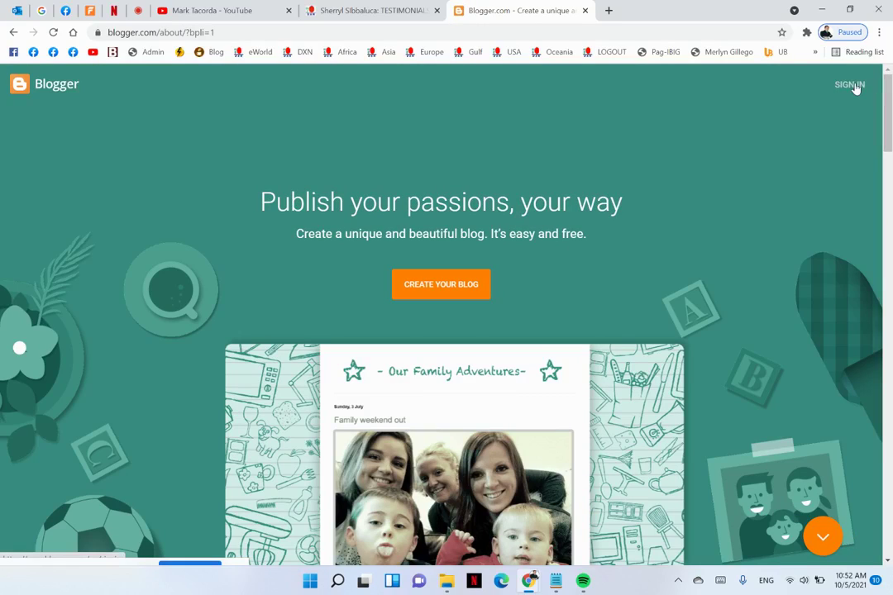
click(853, 87)
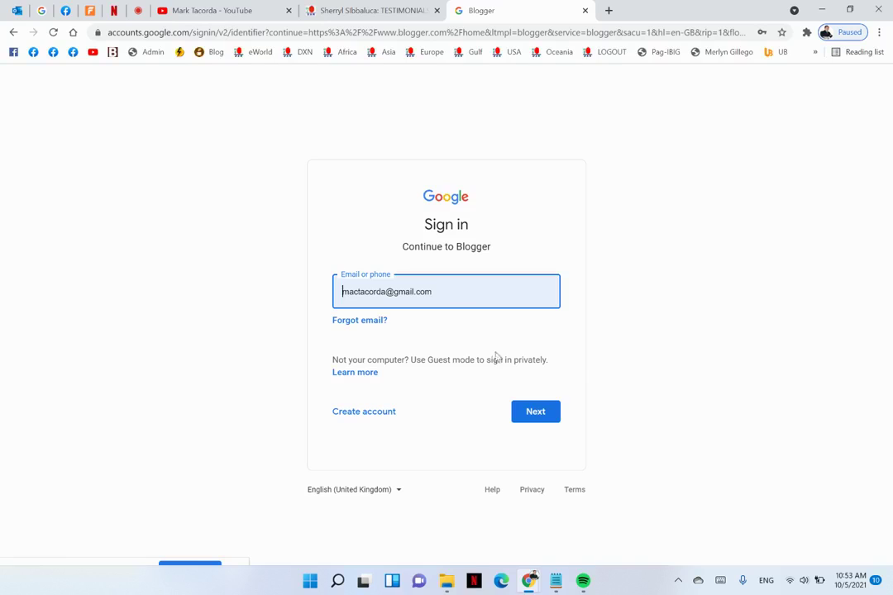
click(535, 416)
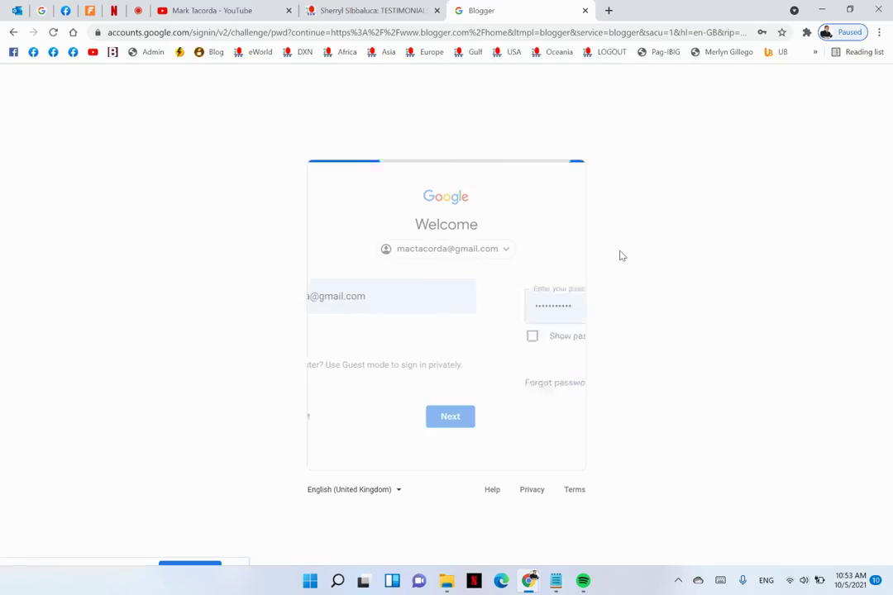
Submit the password, then preview and close the Home To Make More Money While At Home! blog
click(542, 386)
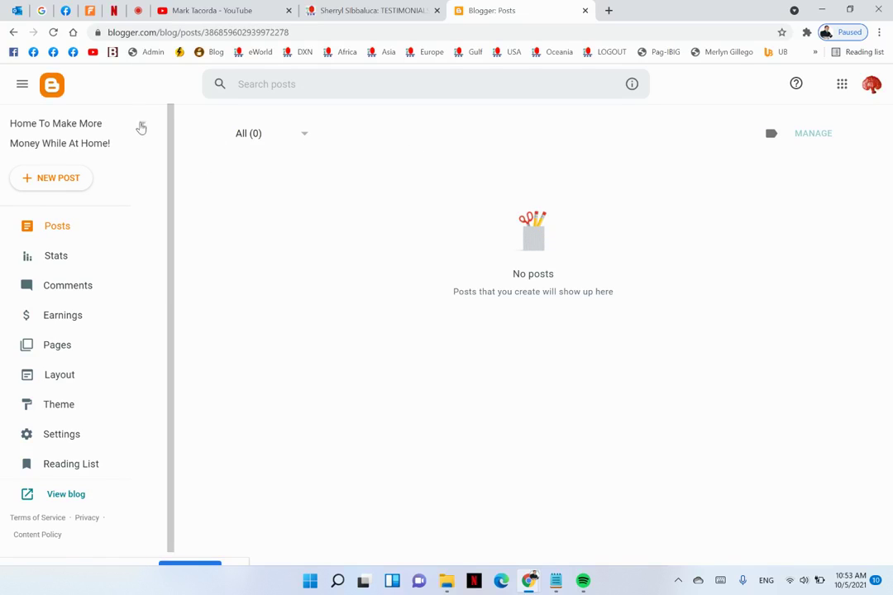
click(142, 126)
click(70, 223)
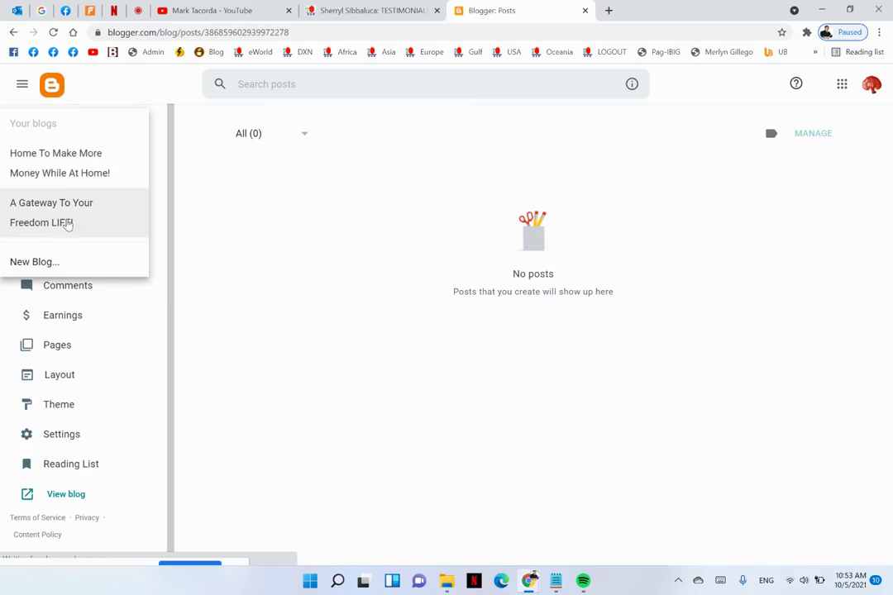
click(69, 172)
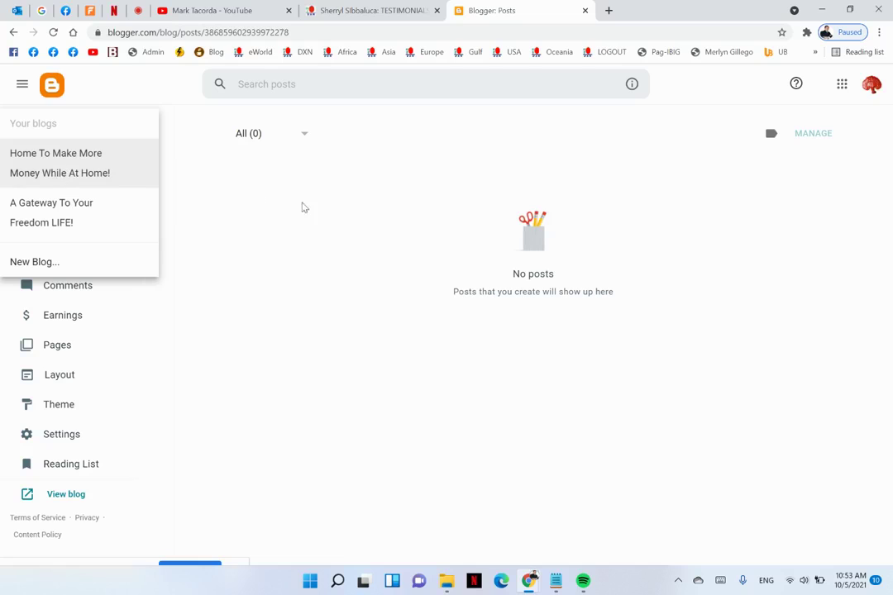
drag(392, 234, 63, 503)
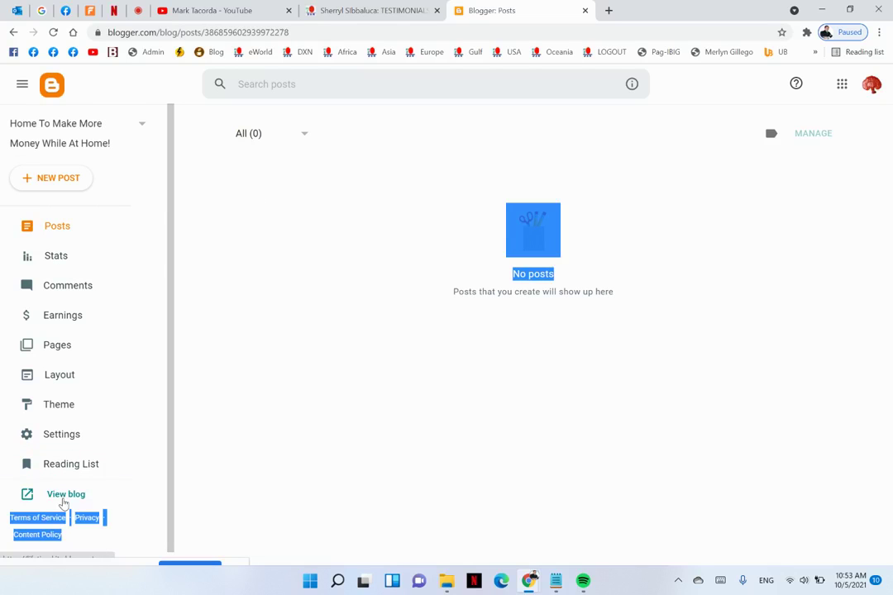
click(64, 499)
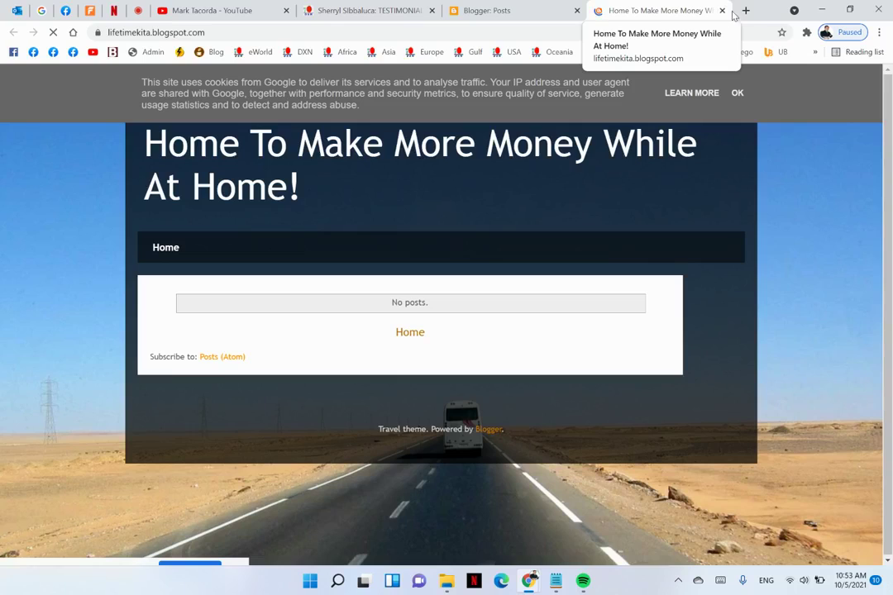
click(723, 10)
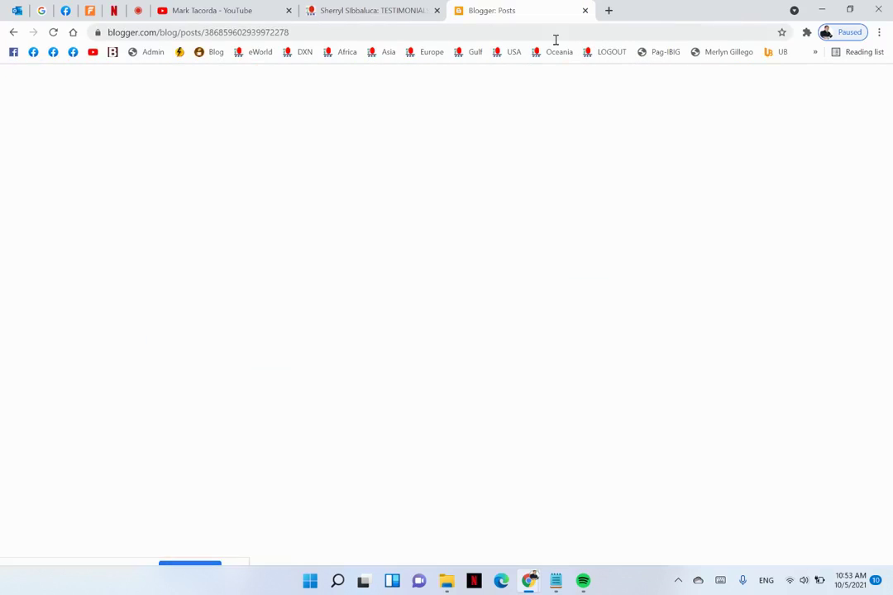
Select A Gateway To Your Freedom LIFE! in the blog list and view it live
click(142, 128)
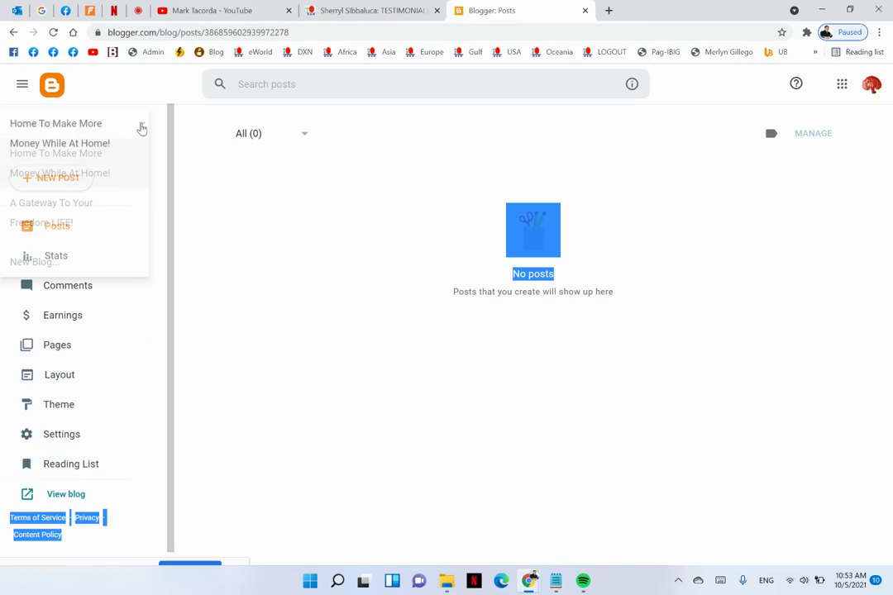
click(47, 212)
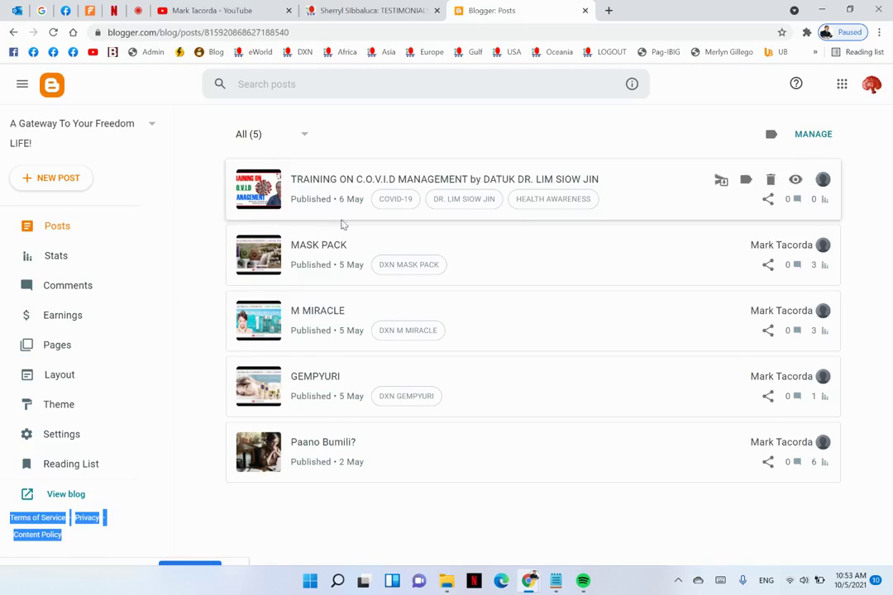
click(70, 496)
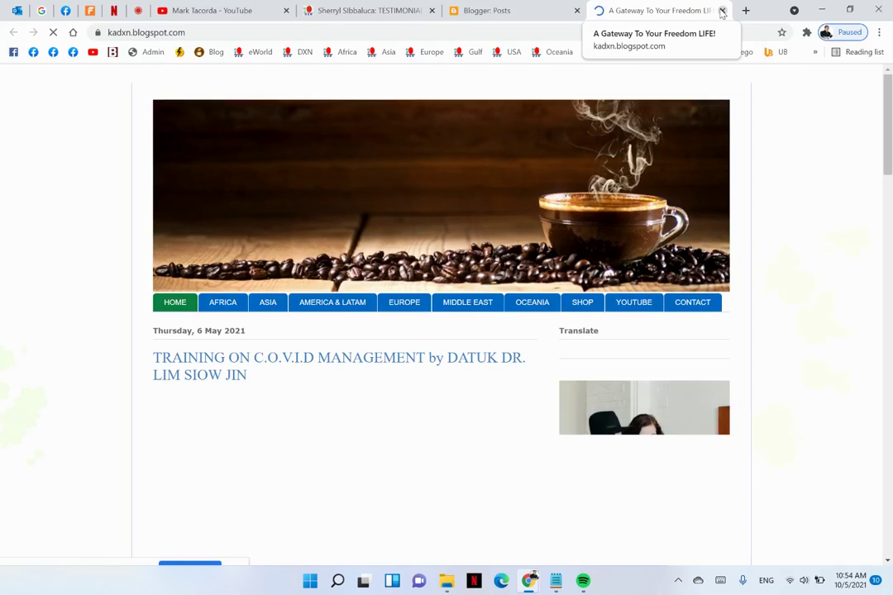
Dismiss the cookie notice and scroll the kadxn.blogspot.com posts down to the footer
click(739, 94)
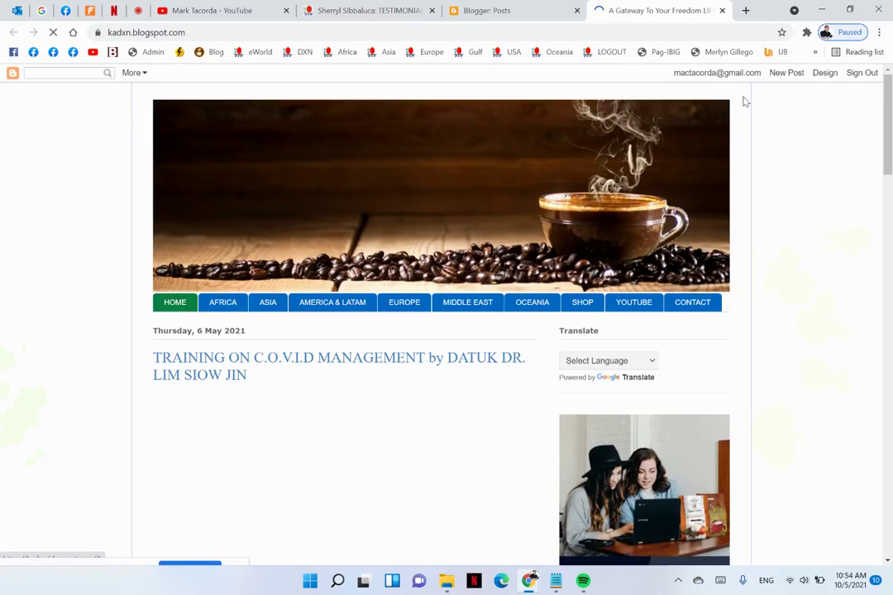
scroll(549, 284, down, 15)
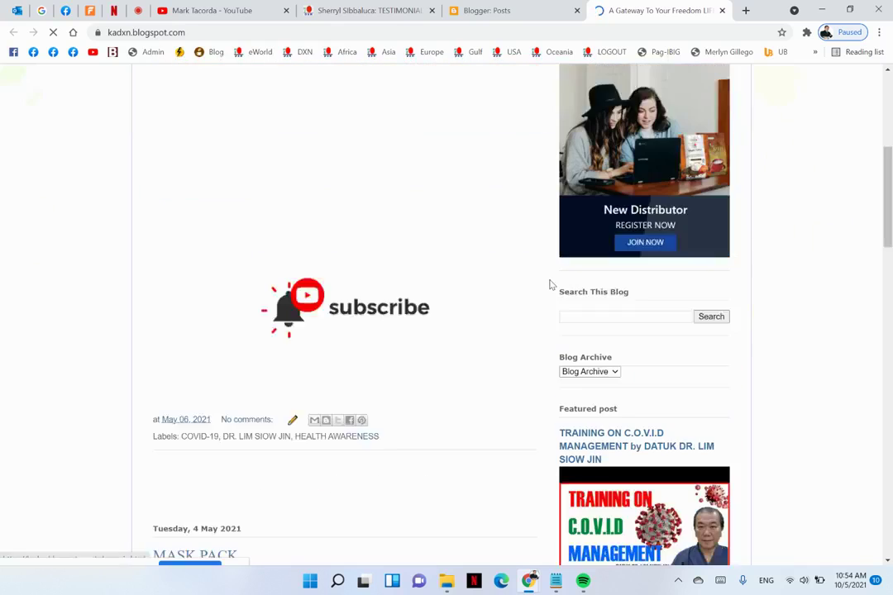
scroll(550, 284, down, 8)
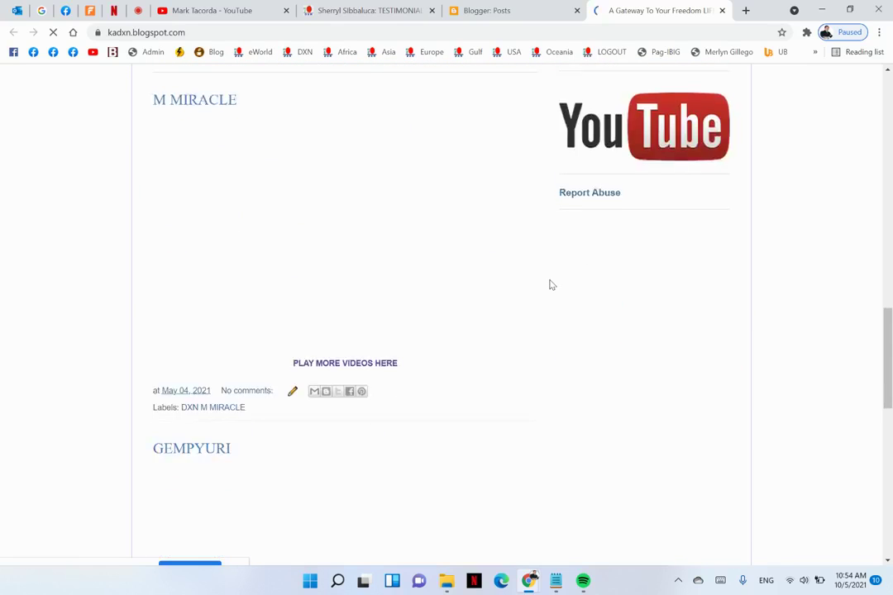
scroll(552, 285, down, 4)
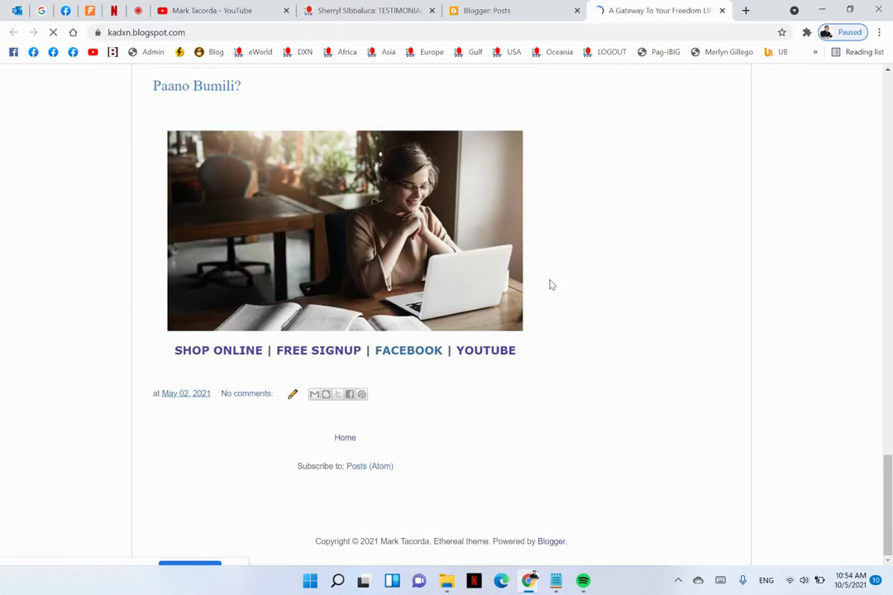
scroll(551, 284, up, 20)
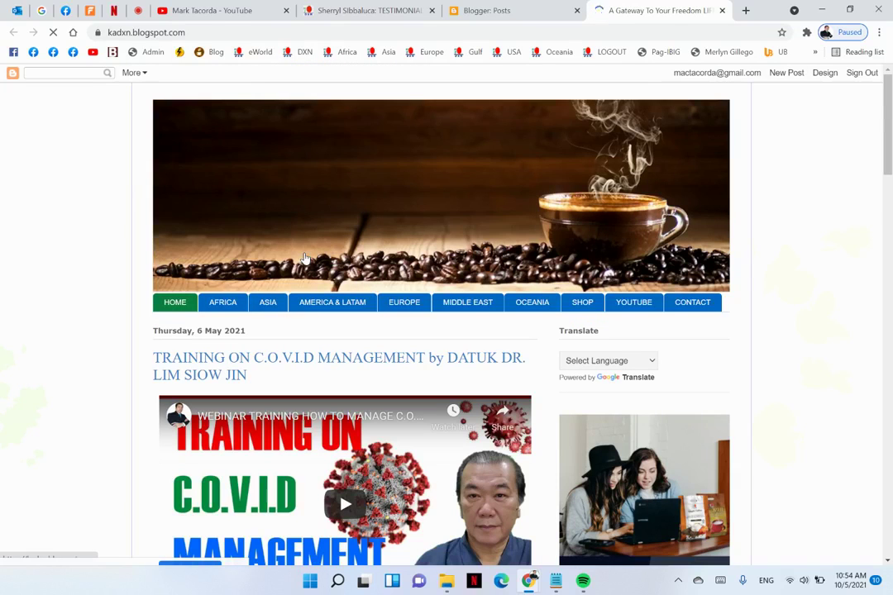
scroll(309, 187, down, 2)
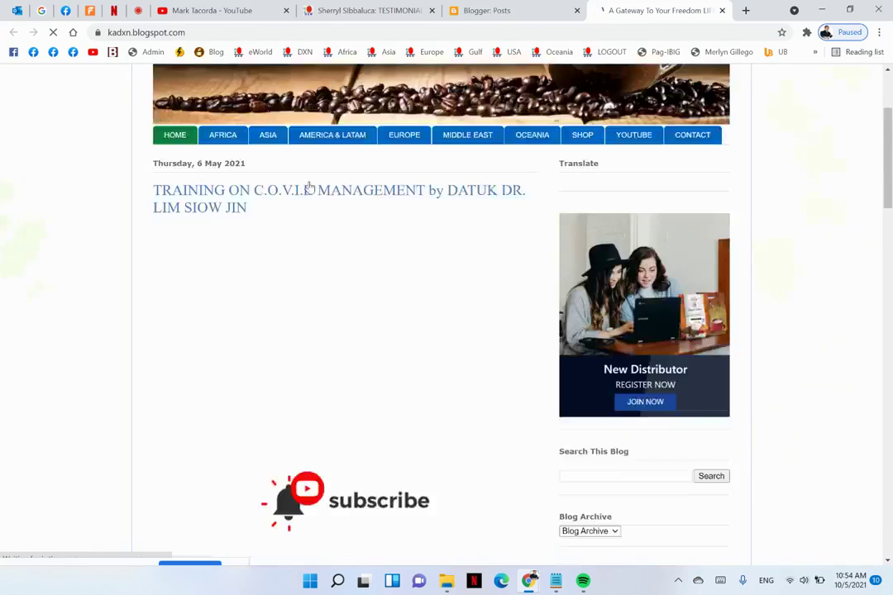
scroll(310, 187, down, 2)
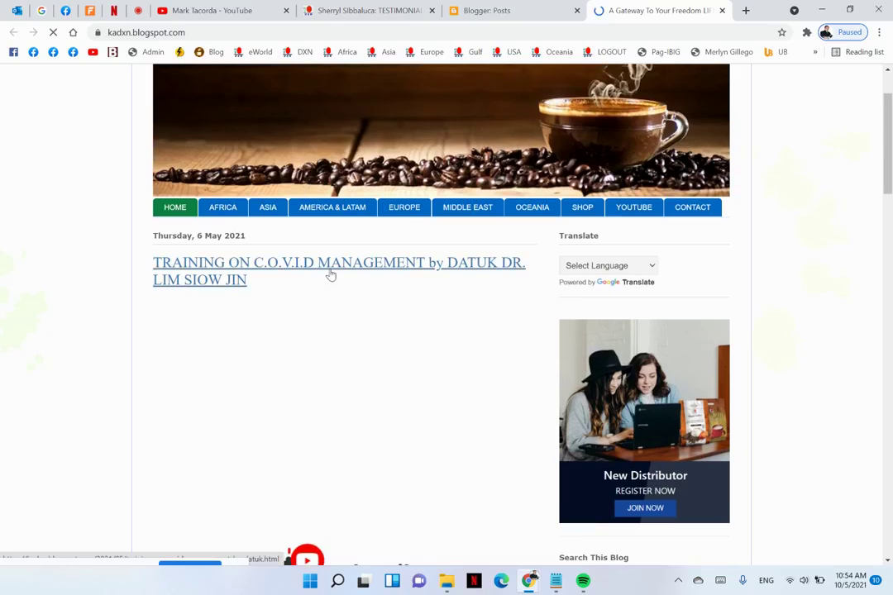
scroll(329, 275, down, 7)
scroll(329, 274, down, 5)
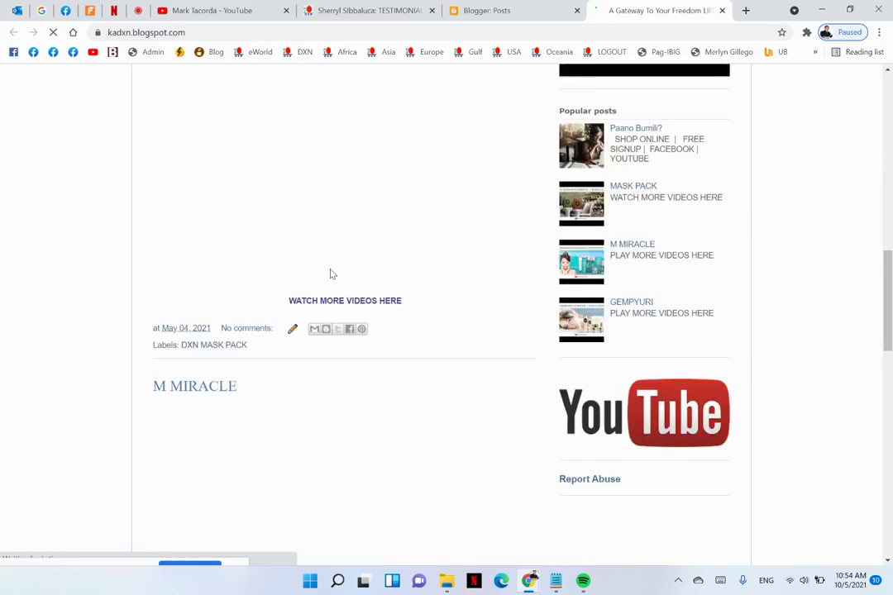
scroll(331, 274, down, 10)
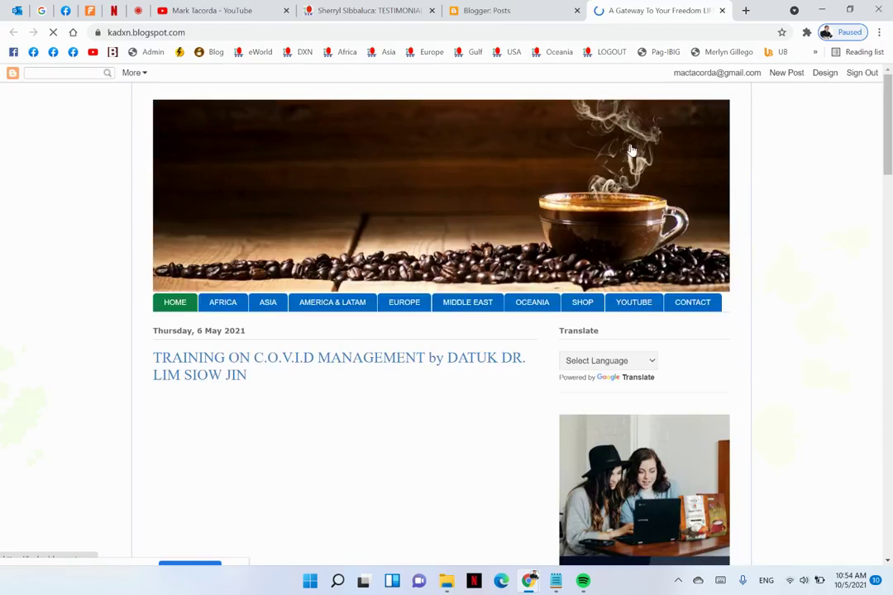
Choose Add another account from the profile menu and close the old Blogger: Posts tab
click(522, 8)
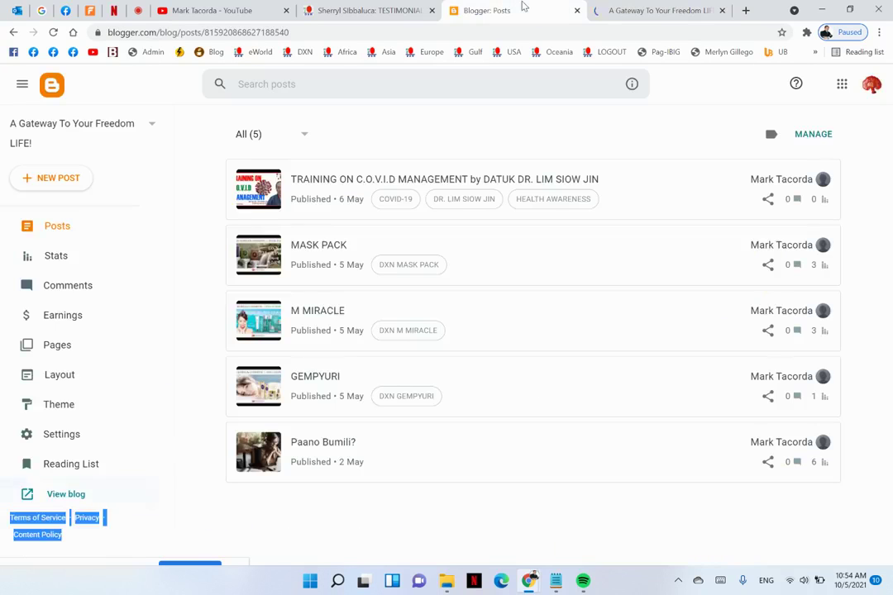
click(871, 83)
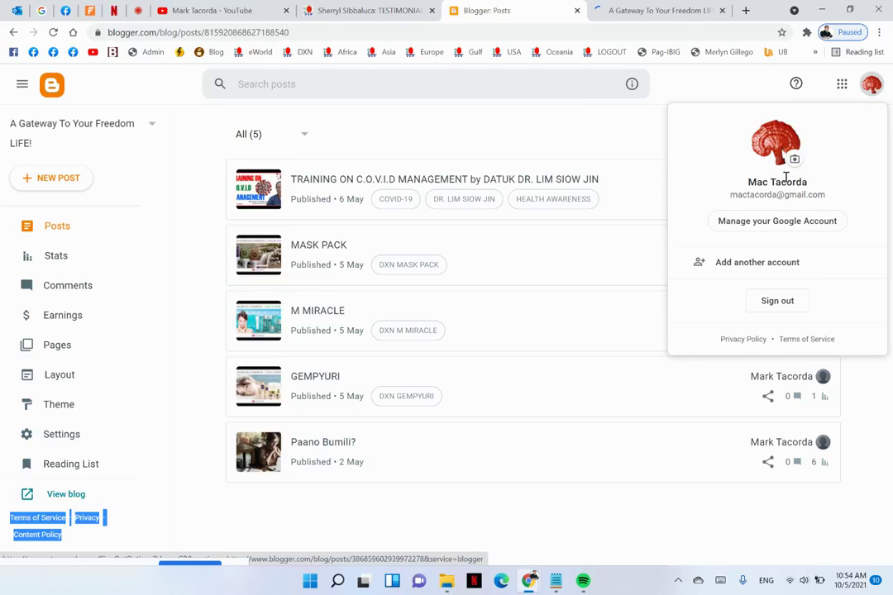
click(747, 264)
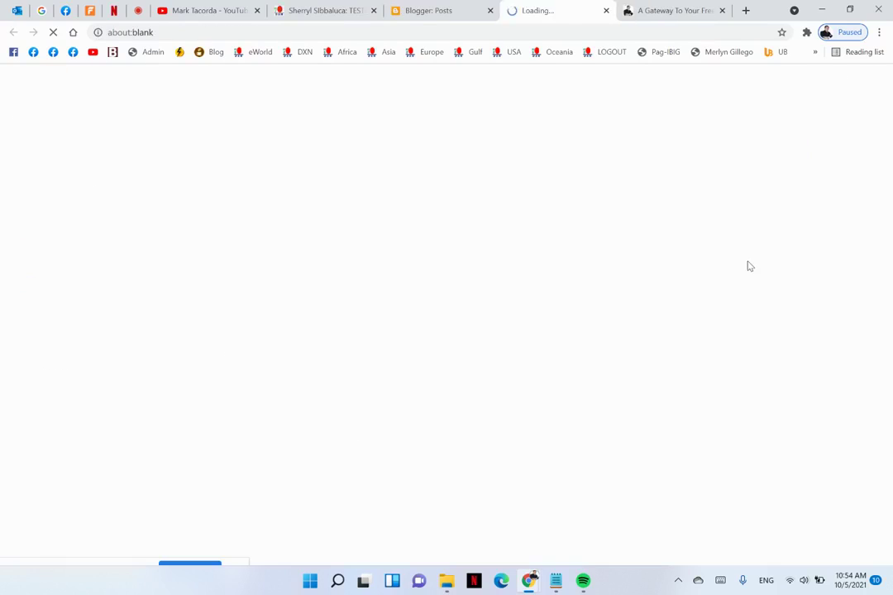
click(491, 10)
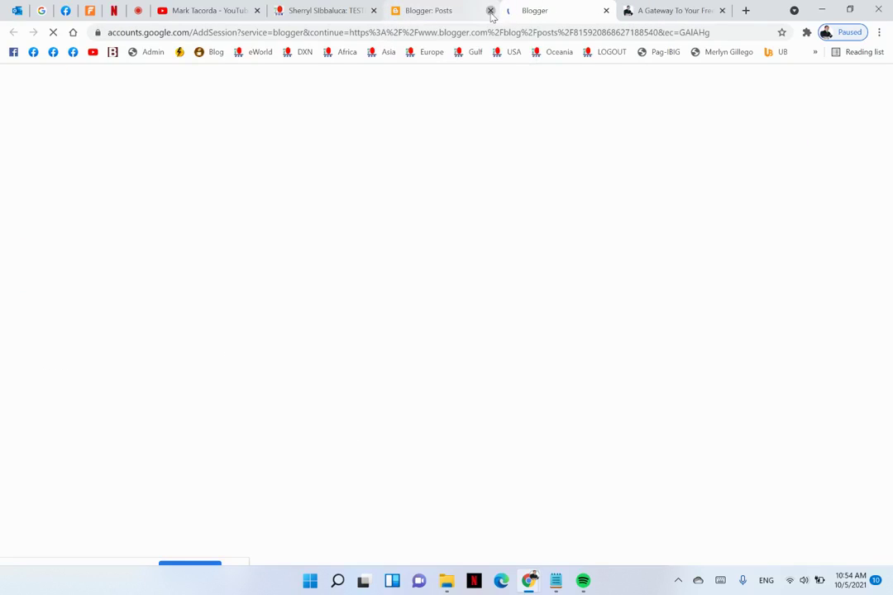
click(586, 9)
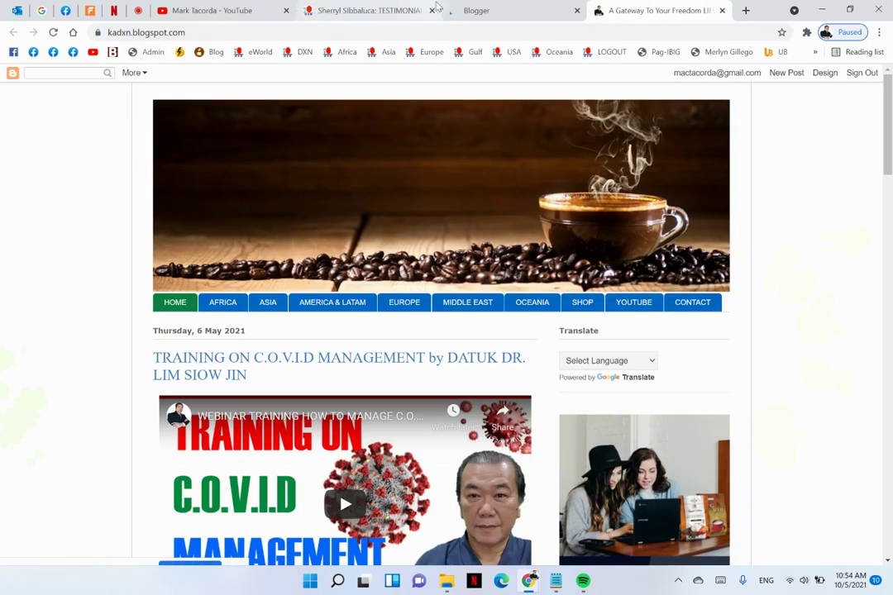
click(508, 6)
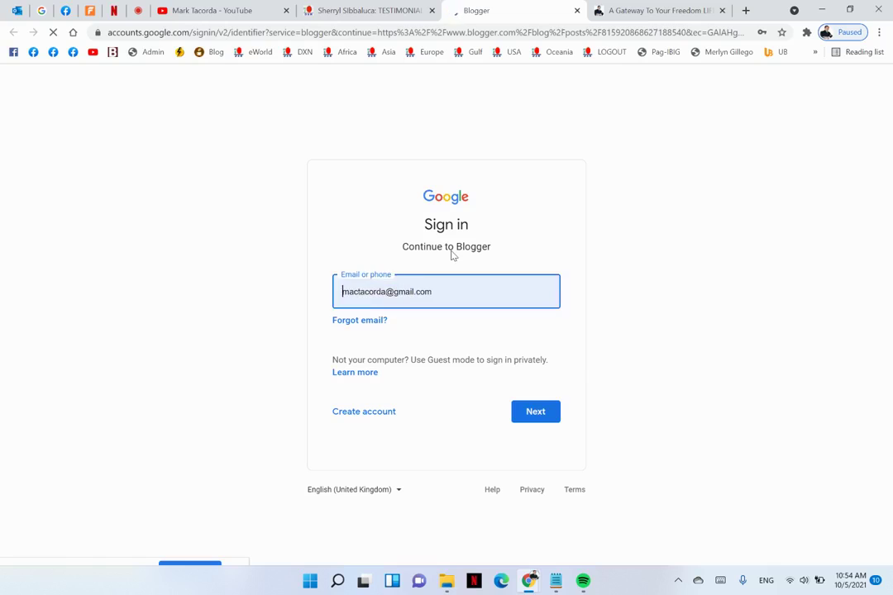
Pick a different saved Google account from the sign-in account list
click(389, 291)
click(390, 291)
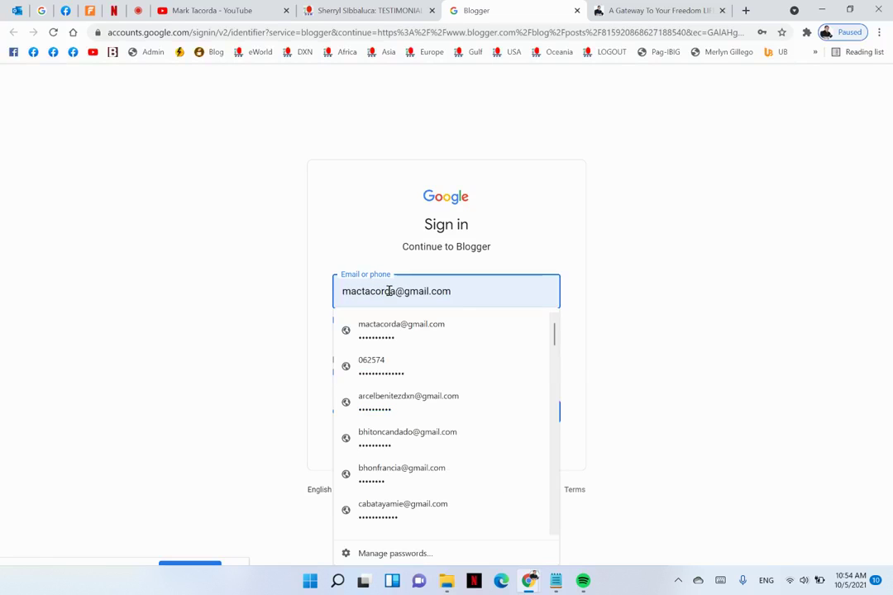
scroll(405, 397, down, 3)
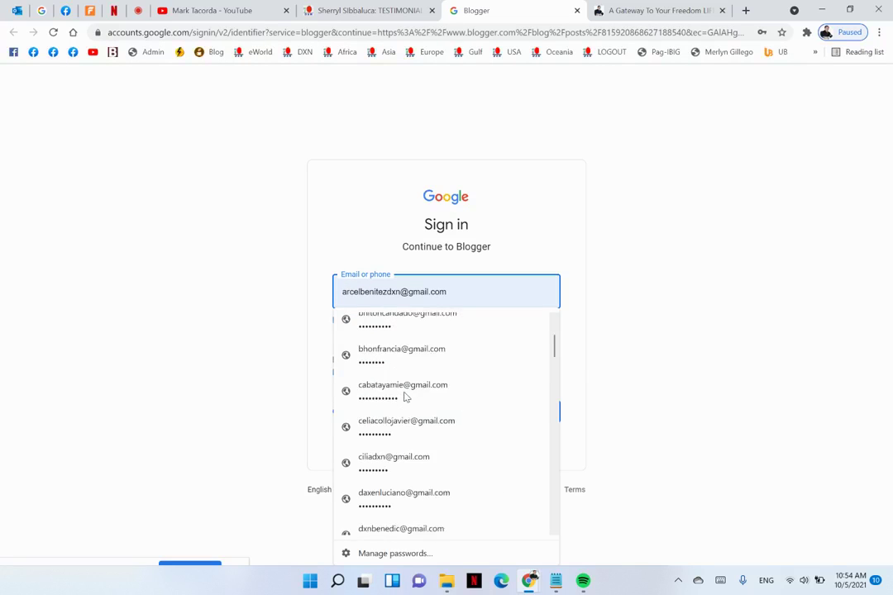
scroll(405, 396, down, 8)
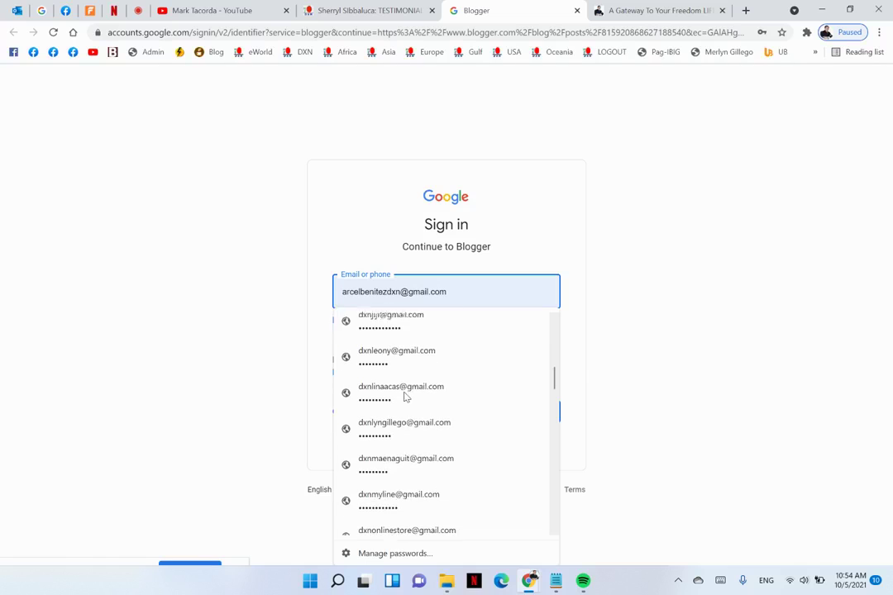
scroll(405, 396, down, 4)
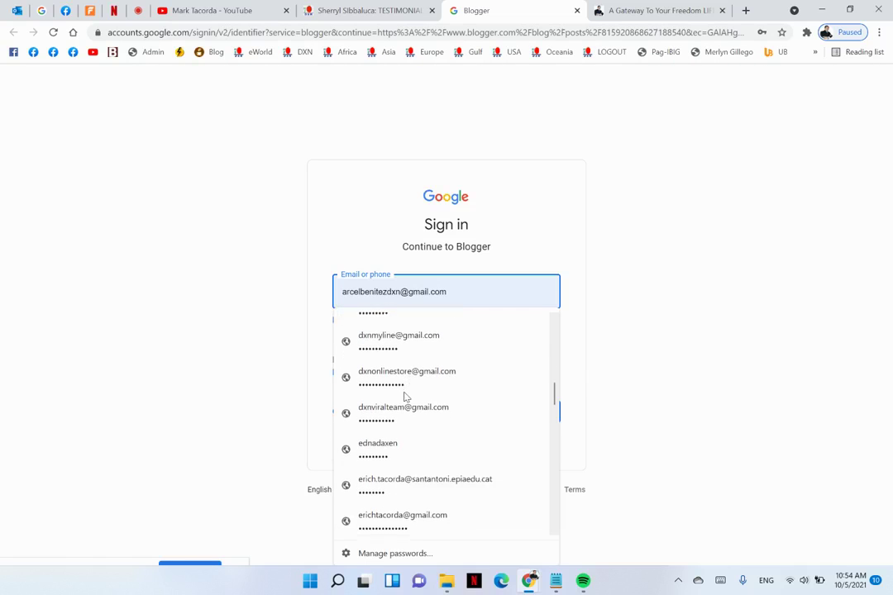
scroll(405, 397, down, 5)
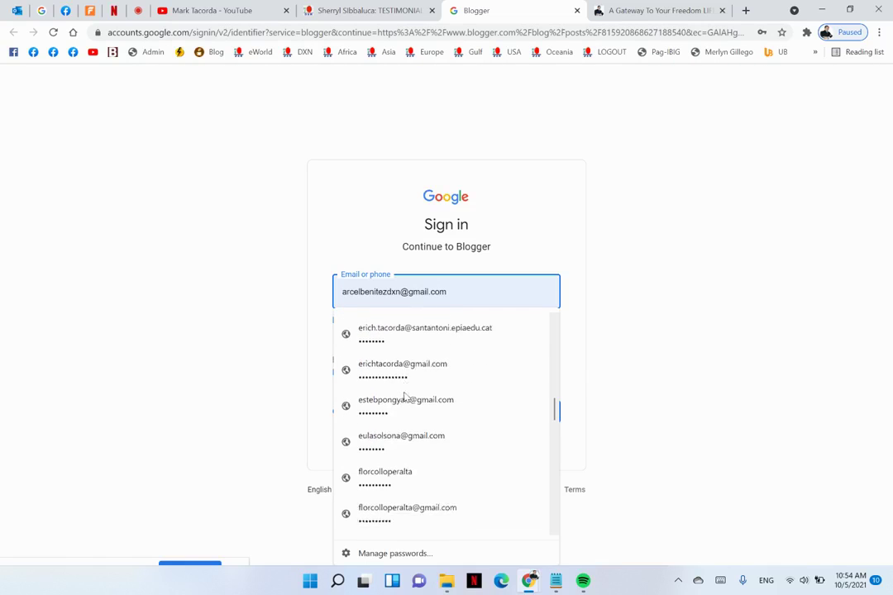
scroll(405, 397, down, 1)
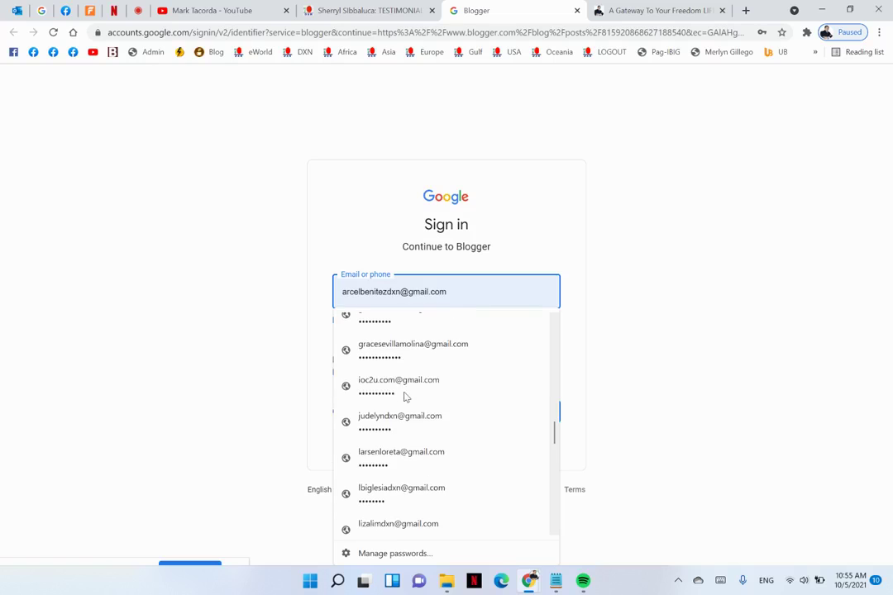
click(403, 395)
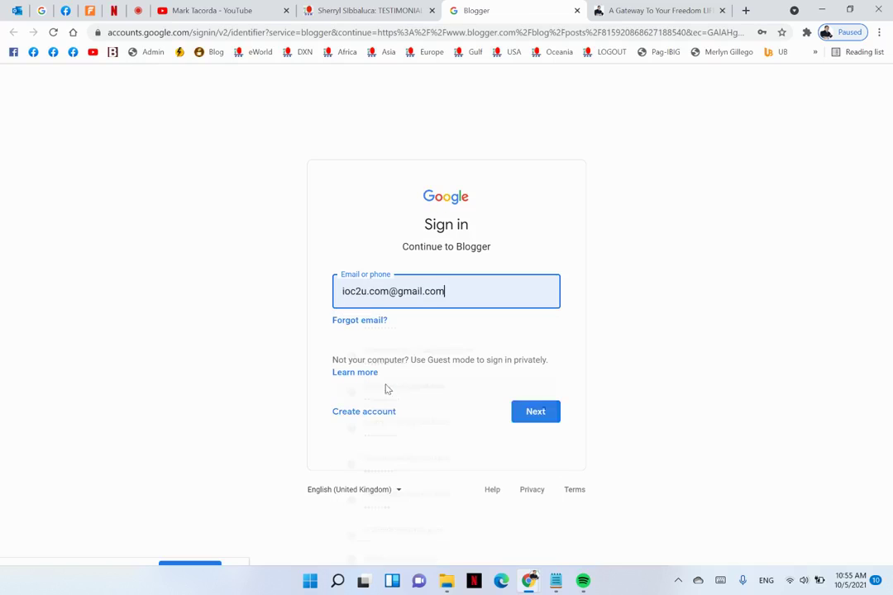
Submit the saved password, skip optional account details, and decline the new Chrome profile
click(526, 413)
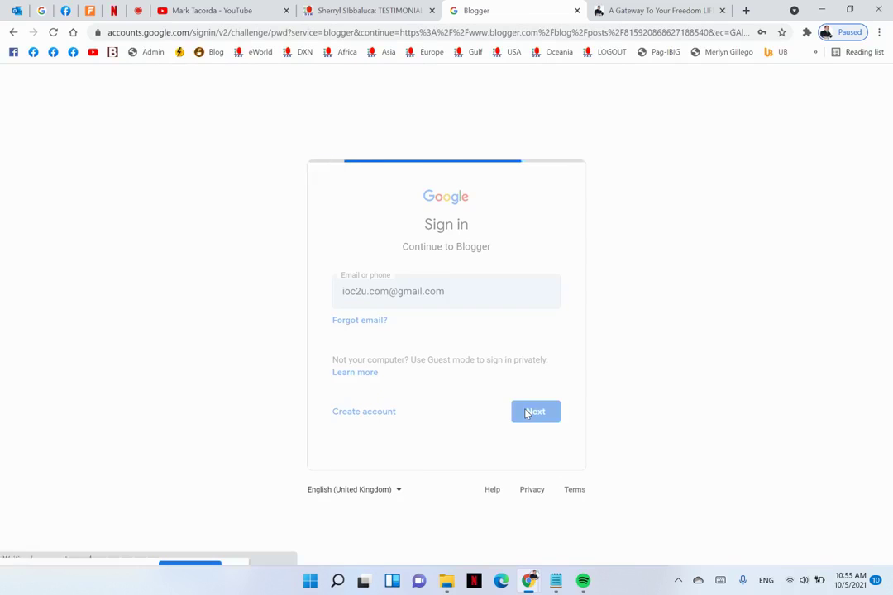
click(534, 388)
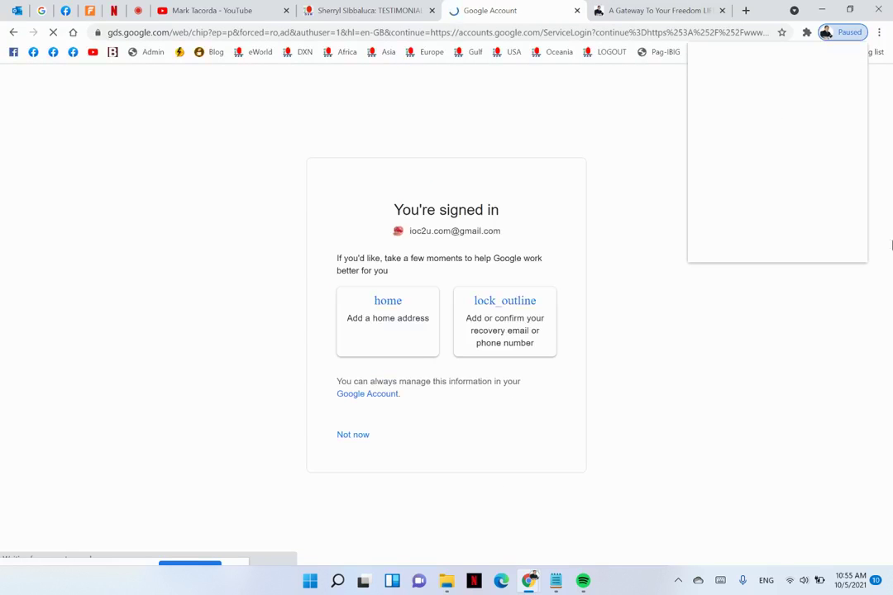
click(359, 435)
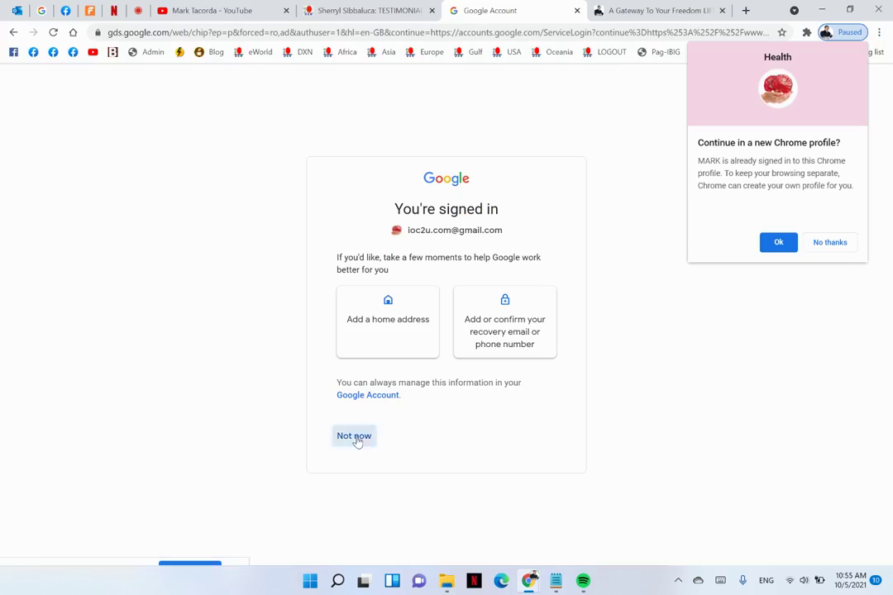
click(831, 242)
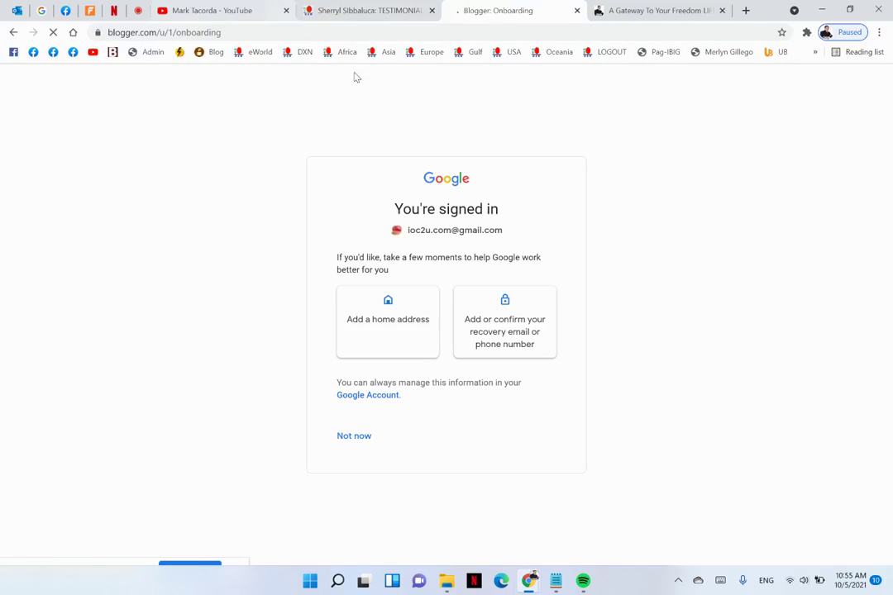
Switch to the blog owner's YouTube channel tab
click(269, 16)
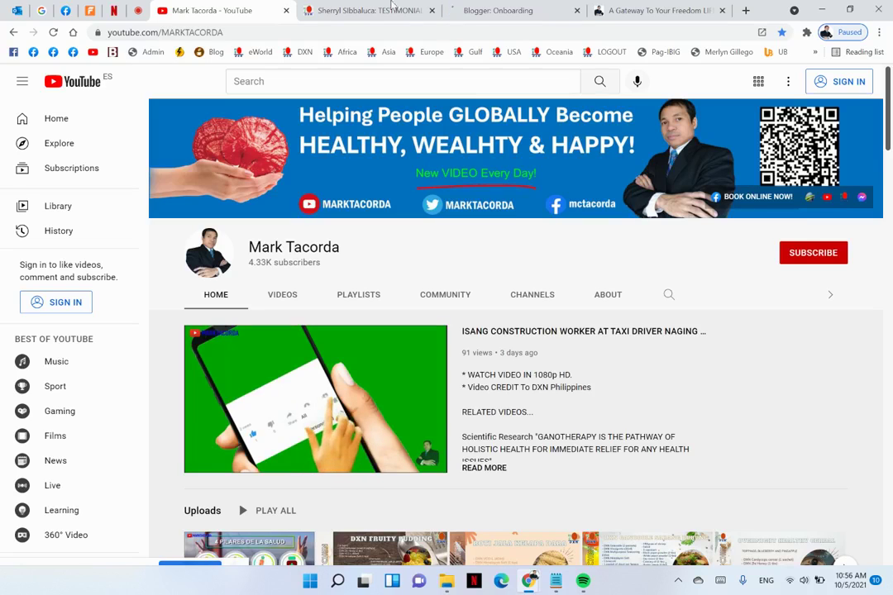
Scroll through the live blog to review it
click(684, 9)
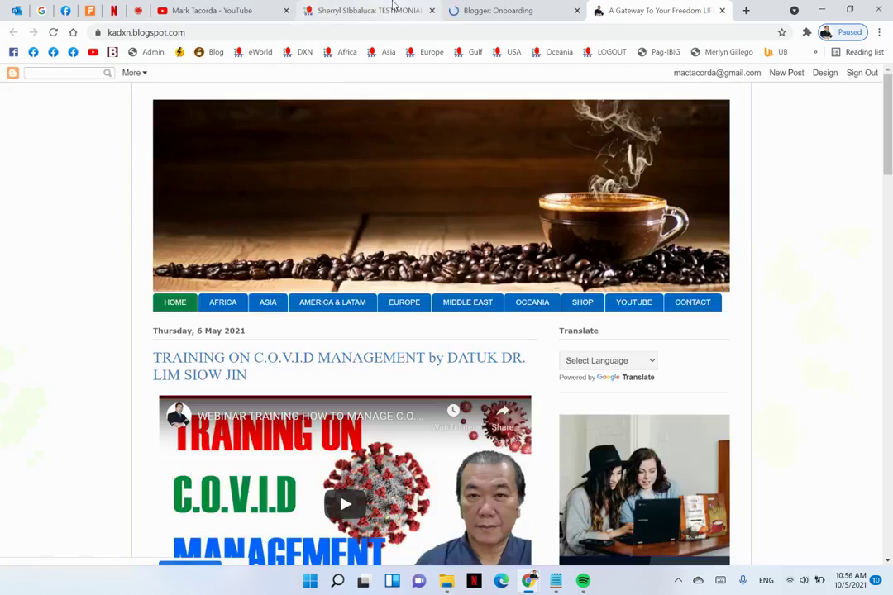
scroll(579, 306, down, 5)
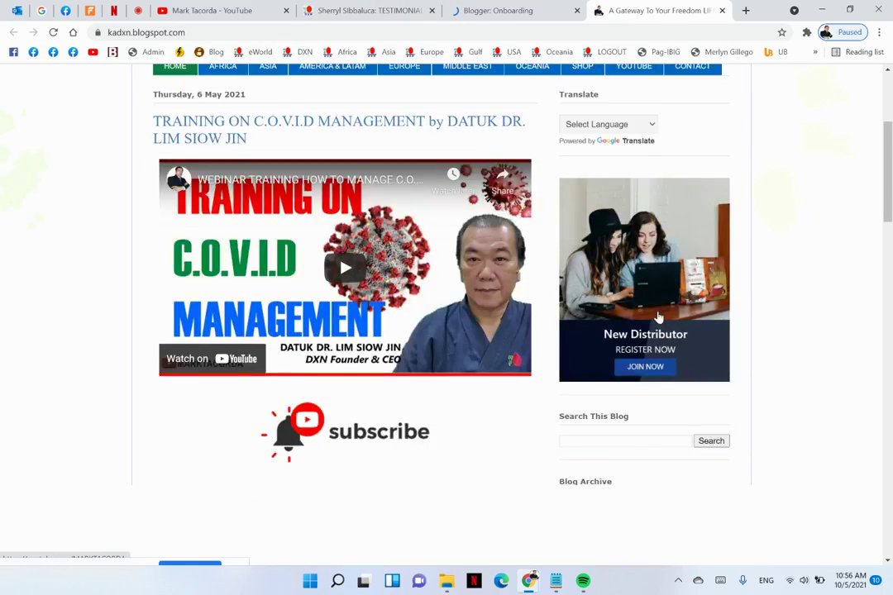
scroll(578, 306, up, 5)
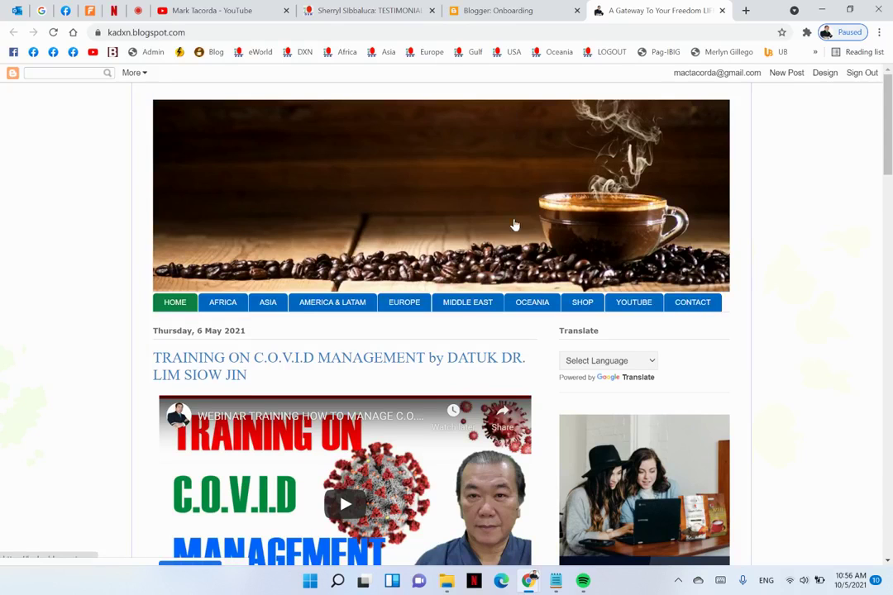
scroll(512, 224, down, 3)
scroll(513, 224, down, 1)
scroll(512, 224, up, 3)
From Blogger's setup page, start adding another Google account through the avatar menu
click(508, 10)
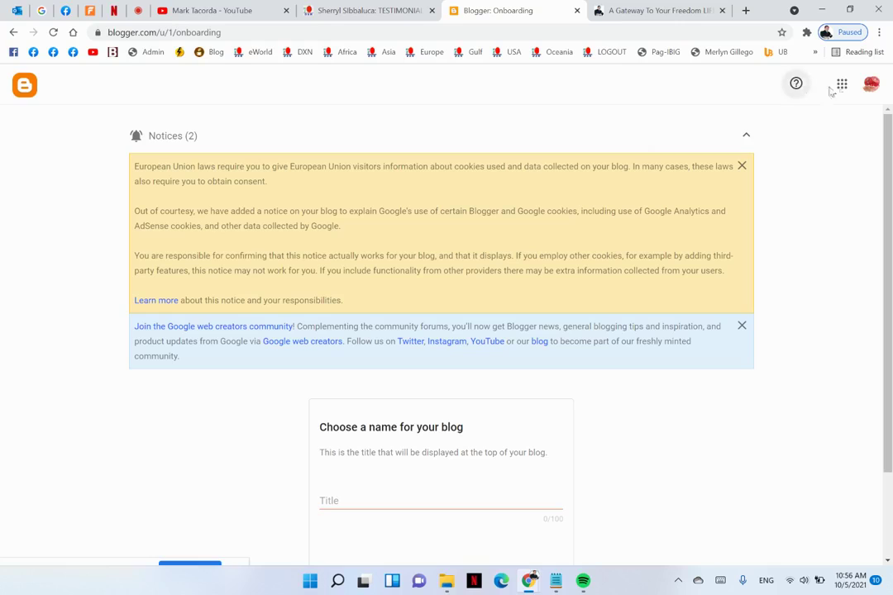
scroll(632, 364, down, 2)
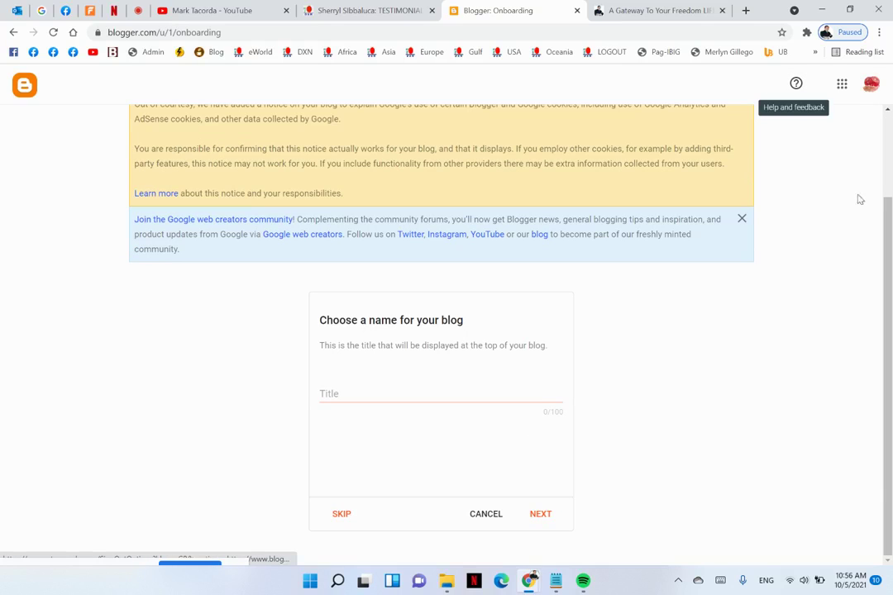
click(871, 82)
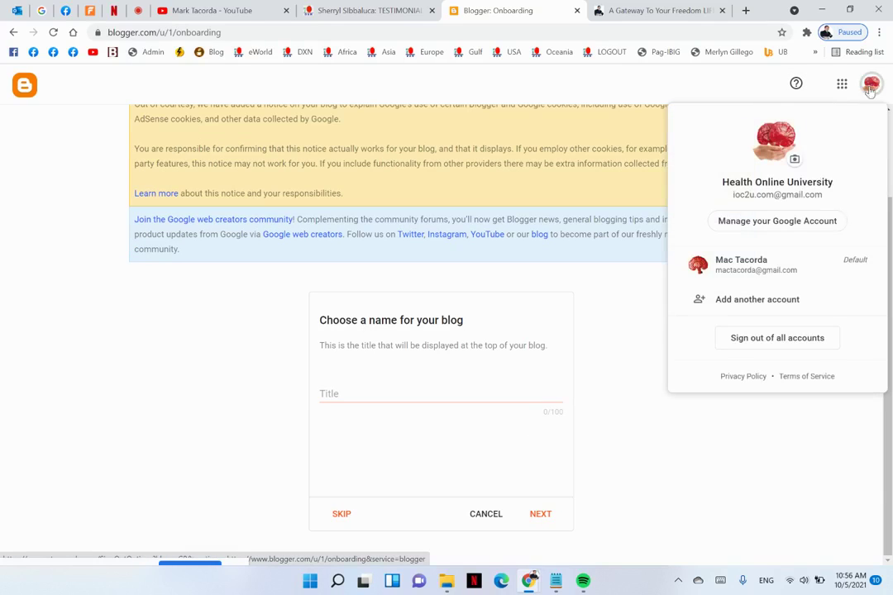
click(745, 304)
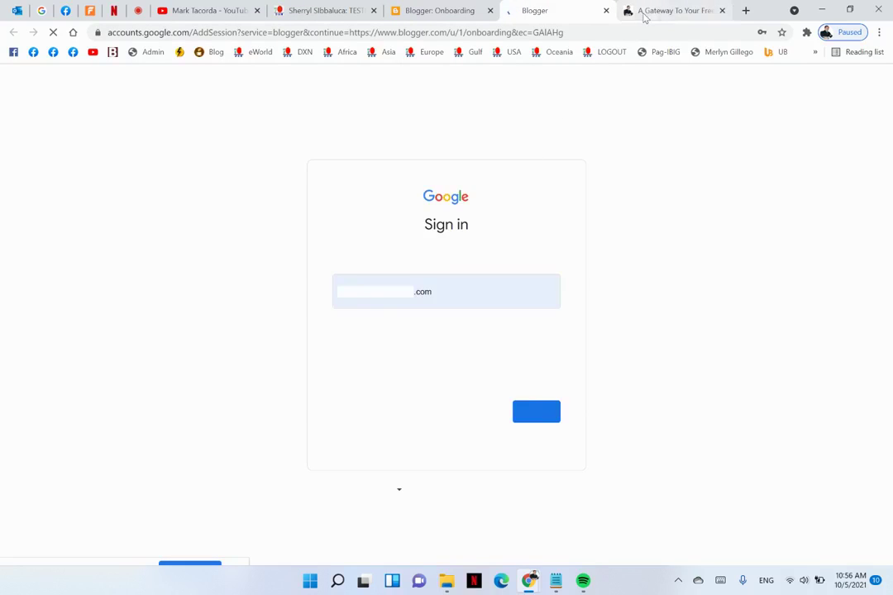
Sign in with a saved account to reach its six-post Blogger dashboard, topped by 'LEARNING ARITHMETIC'
click(446, 291)
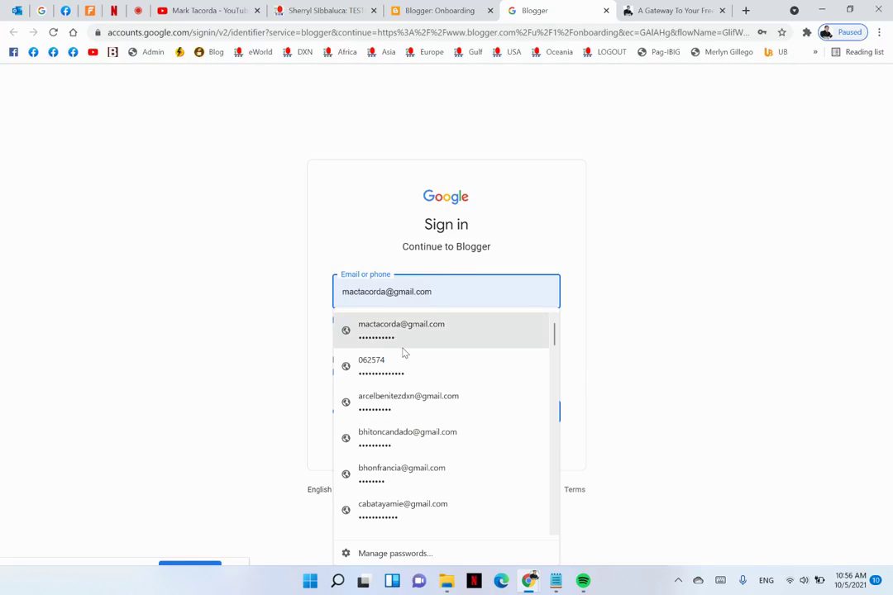
scroll(403, 353, down, 10)
scroll(403, 352, down, 3)
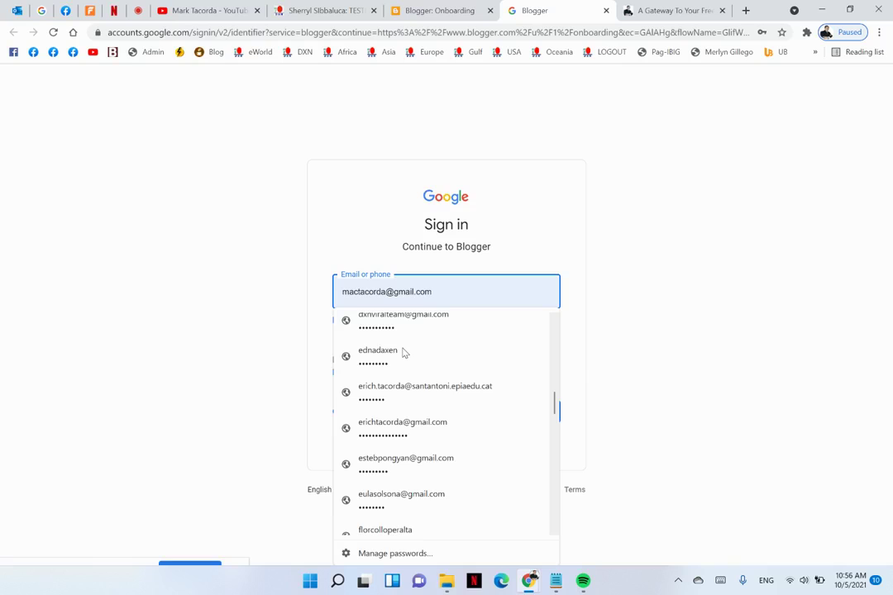
scroll(403, 352, down, 1)
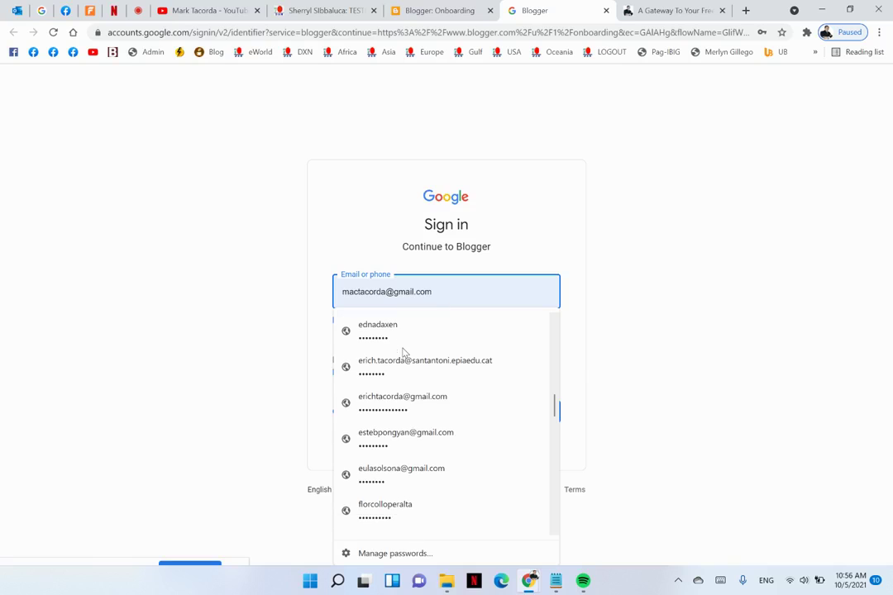
click(411, 407)
click(529, 412)
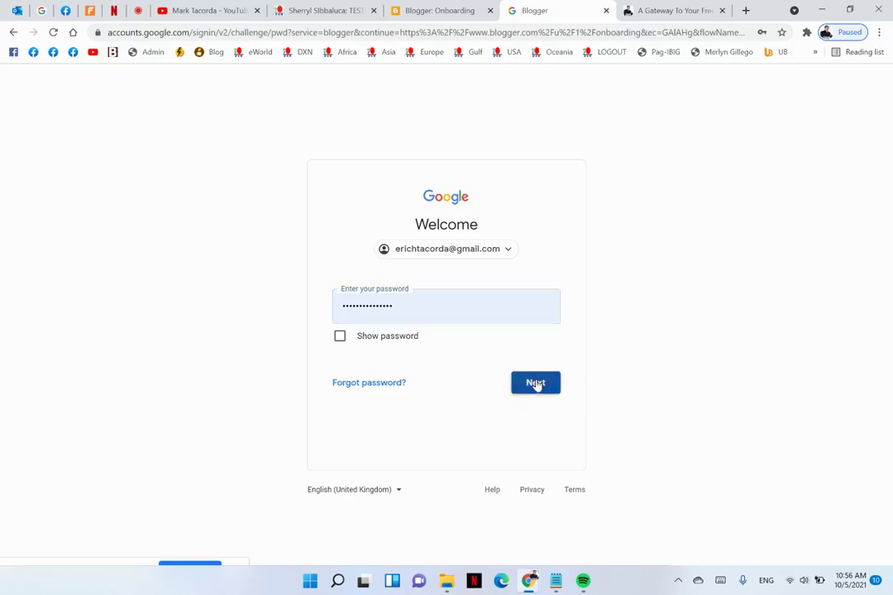
click(536, 382)
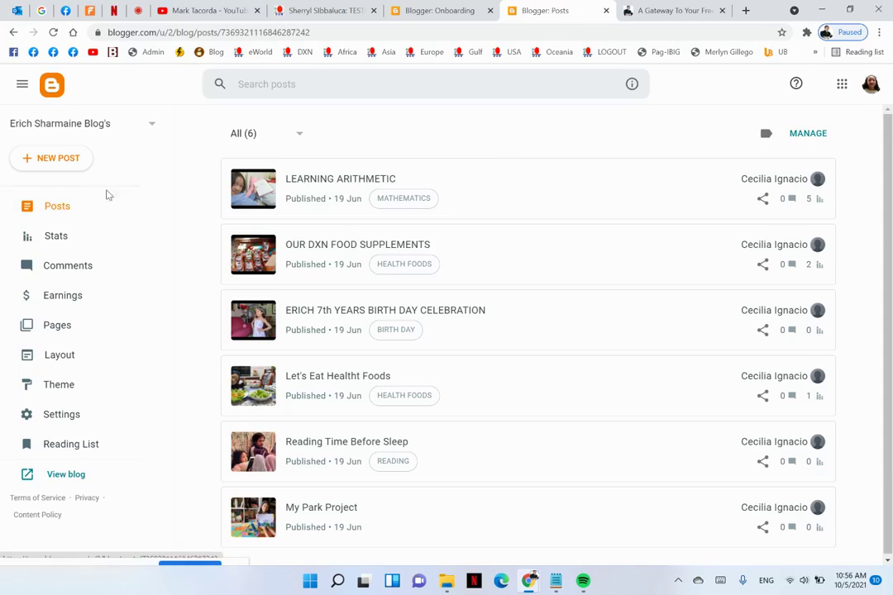
Preview this account's live blog in a new tab and dismiss its cookie notice
click(138, 132)
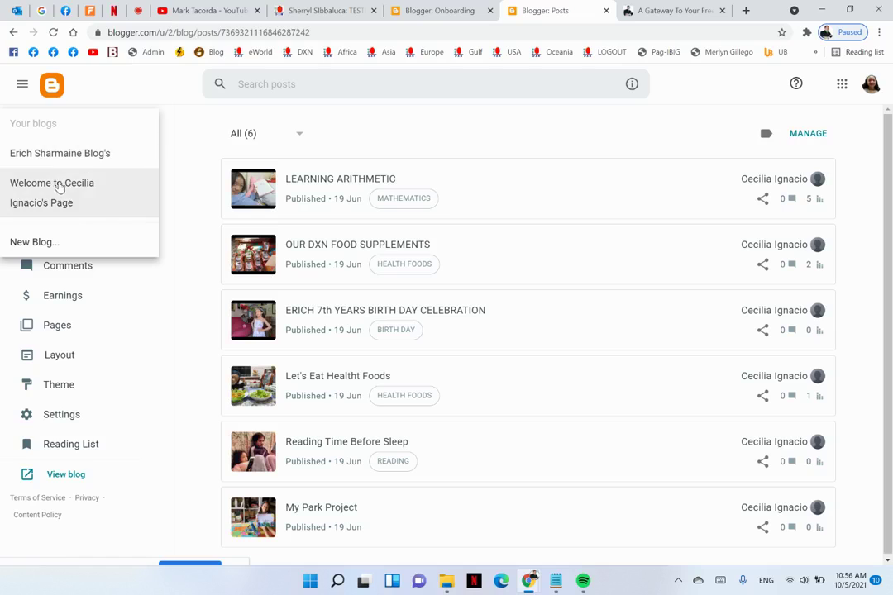
click(500, 142)
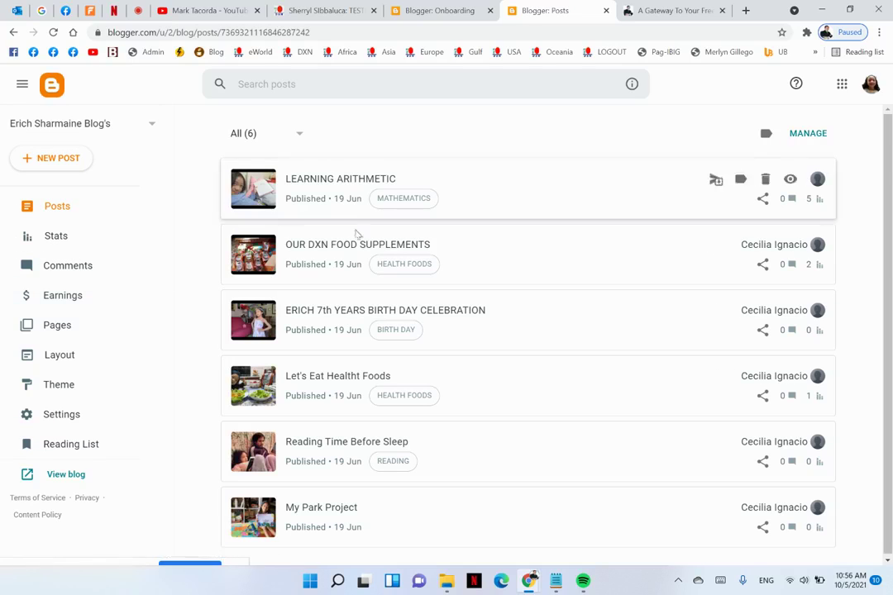
click(56, 478)
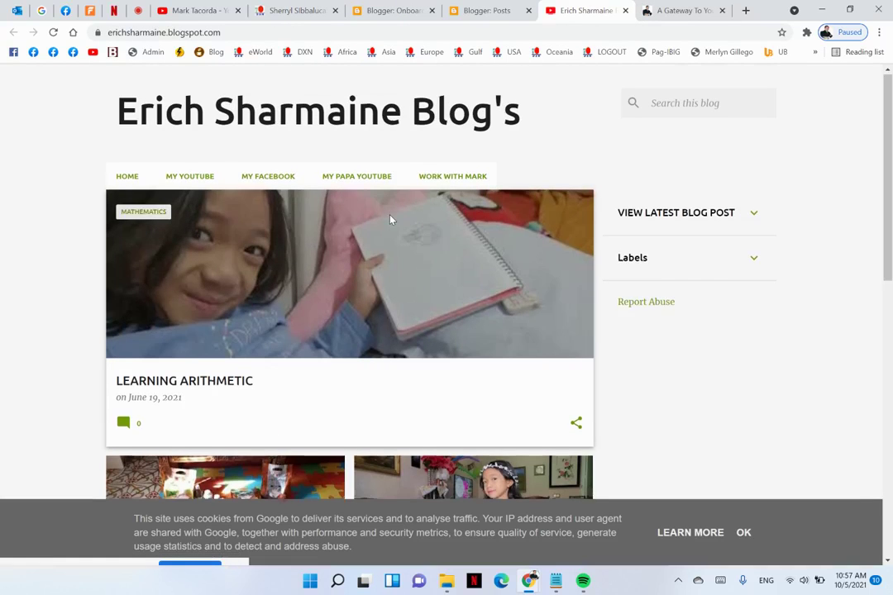
scroll(487, 277, down, 1)
click(744, 534)
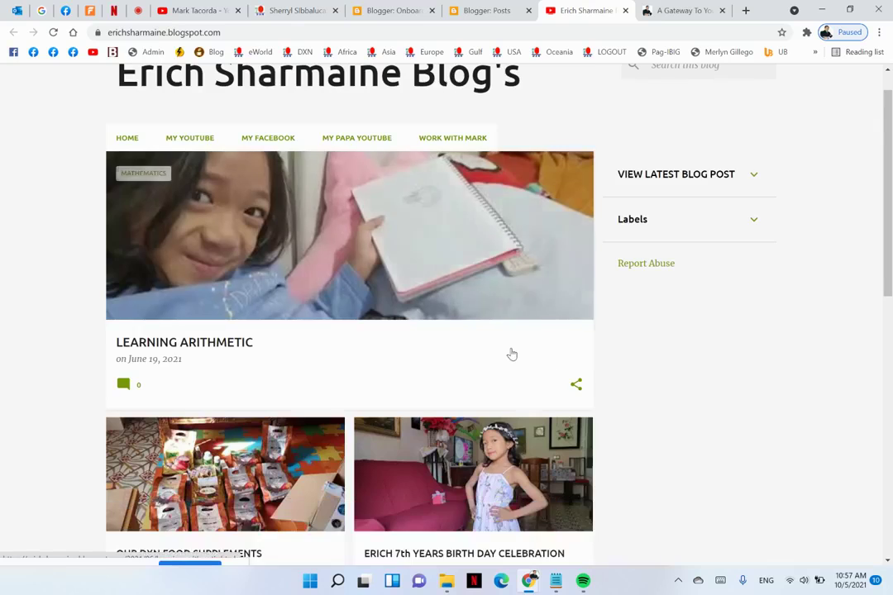
scroll(510, 354, down, 8)
scroll(511, 354, up, 10)
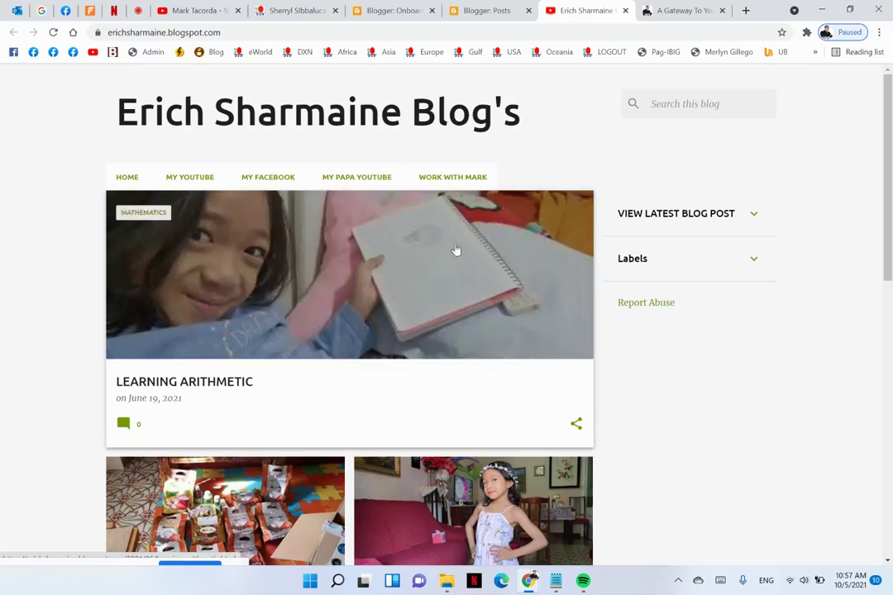
Close the live blog and posts tabs, returning to the blog-naming onboarding page
click(625, 10)
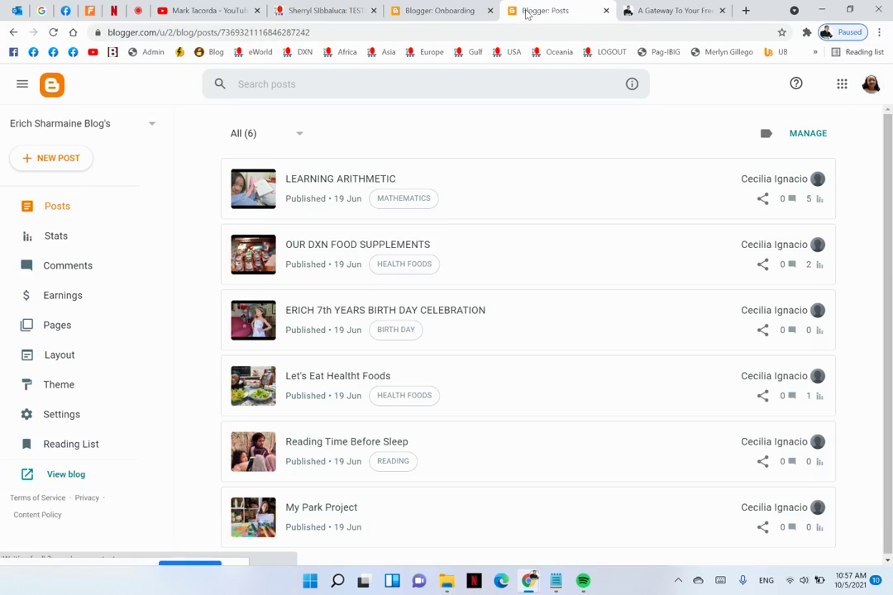
click(607, 11)
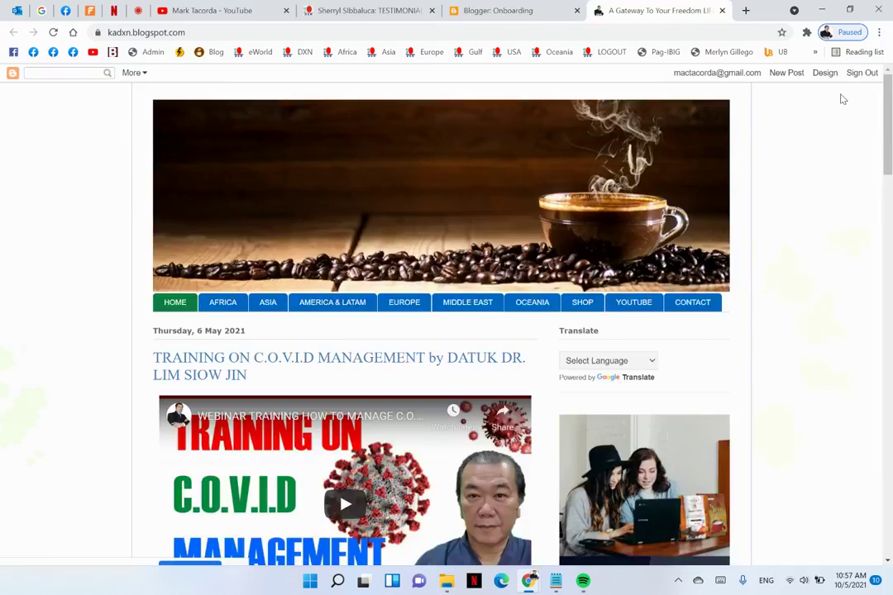
mouse_move(542, 6)
mouse_down()
mouse_move(636, 25)
mouse_move(872, 101)
mouse_move(759, 8)
mouse_move(538, 4)
mouse_up()
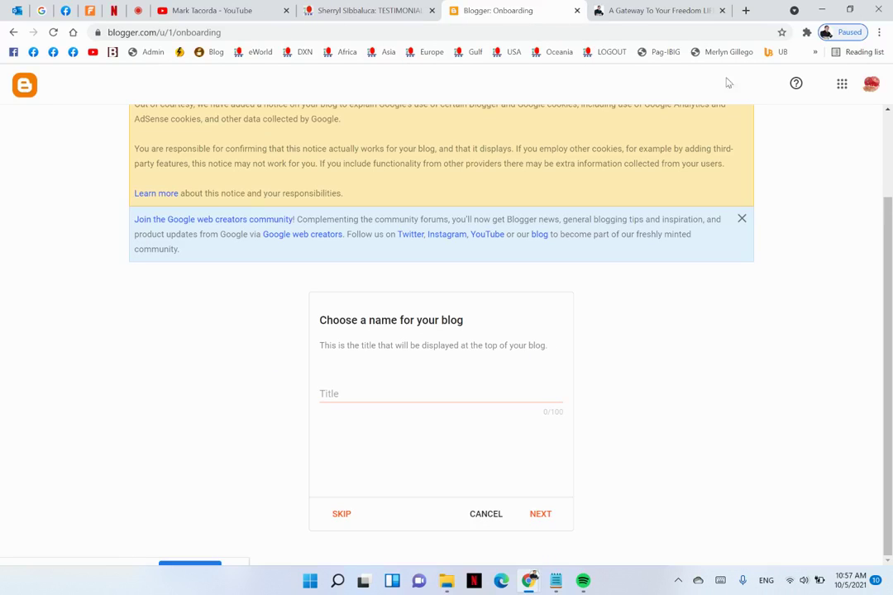
Add and sign in with another saved account, reaching the four-post DXN blog dashboard
click(872, 86)
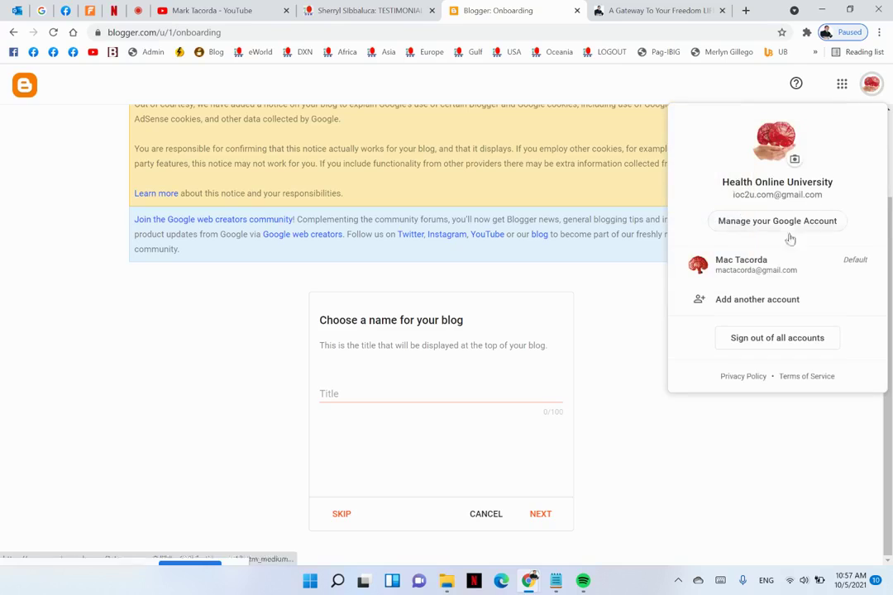
click(761, 300)
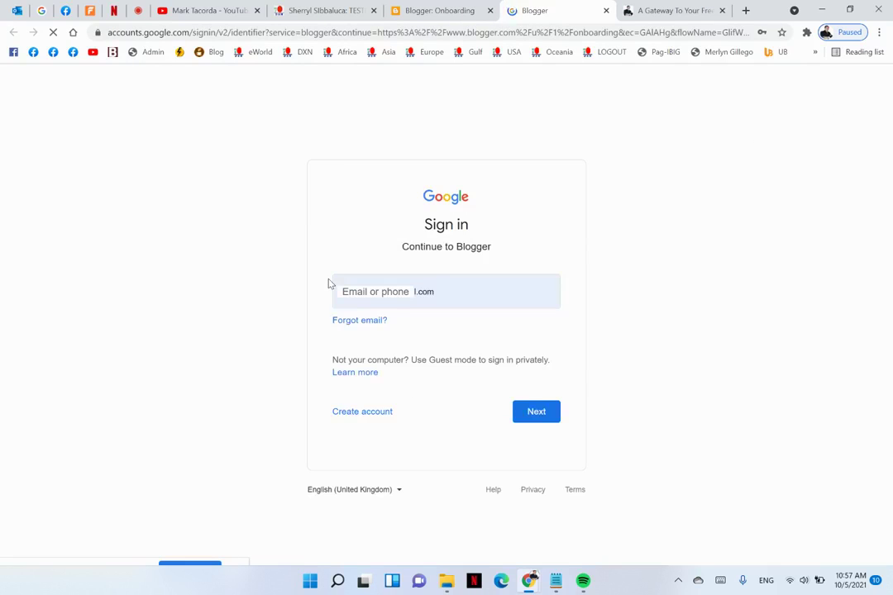
click(445, 291)
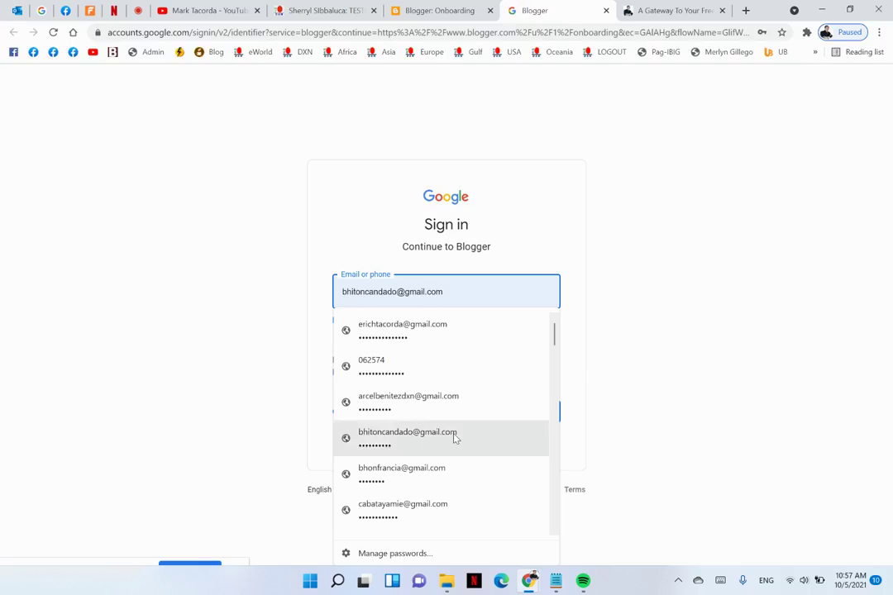
scroll(453, 437, down, 5)
scroll(454, 439, down, 2)
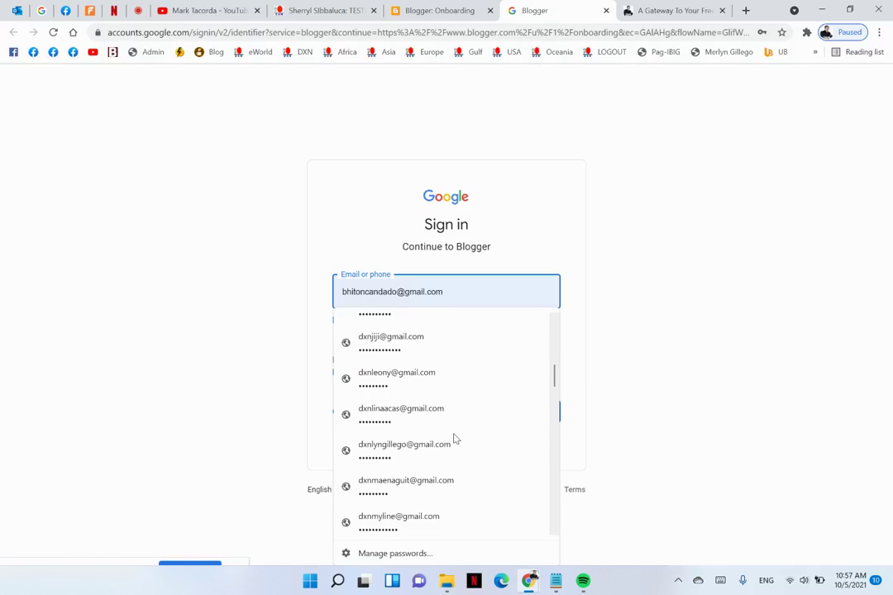
scroll(454, 439, down, 5)
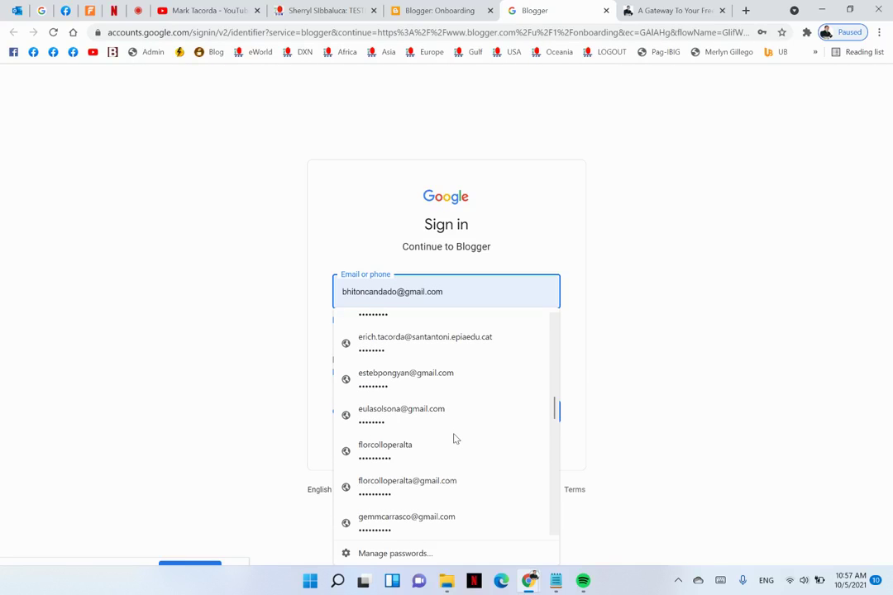
scroll(453, 439, down, 5)
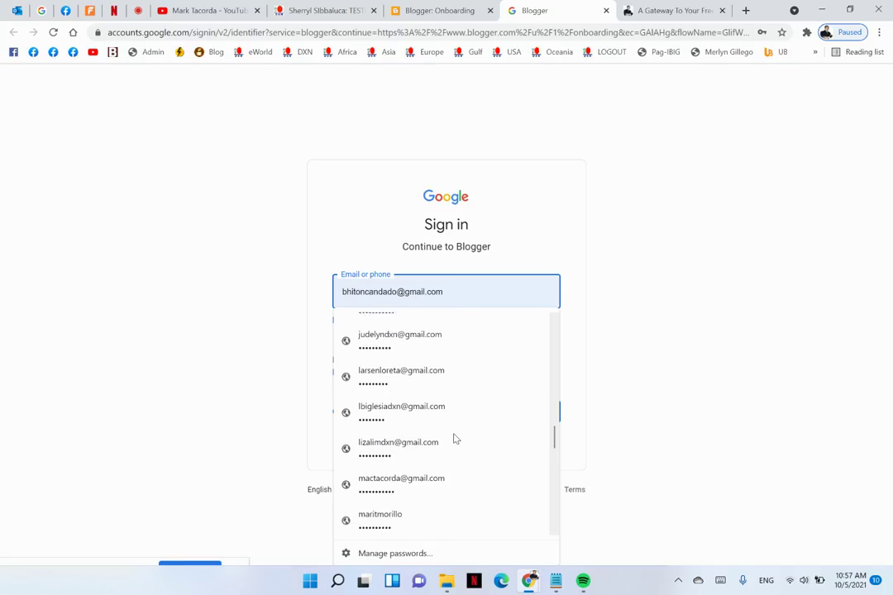
scroll(454, 439, down, 2)
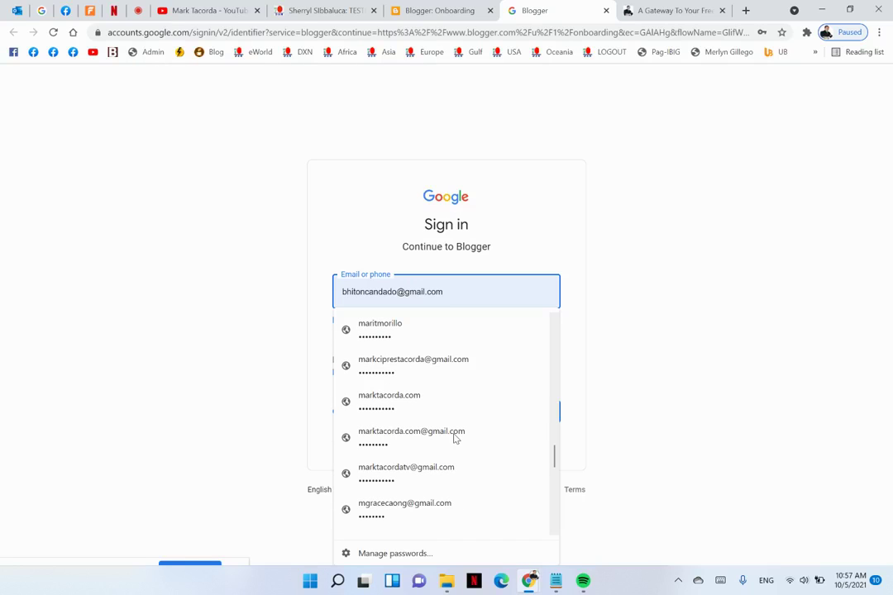
click(415, 476)
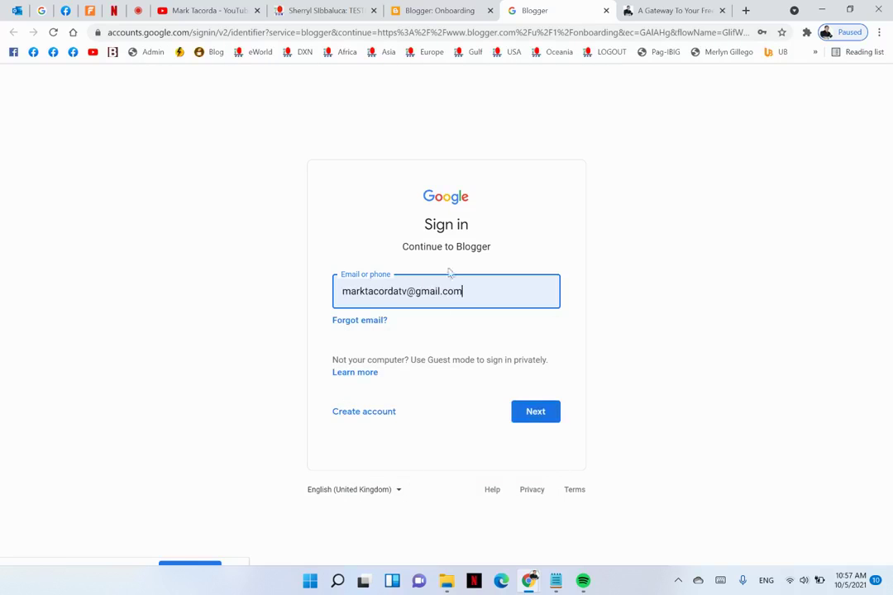
click(536, 413)
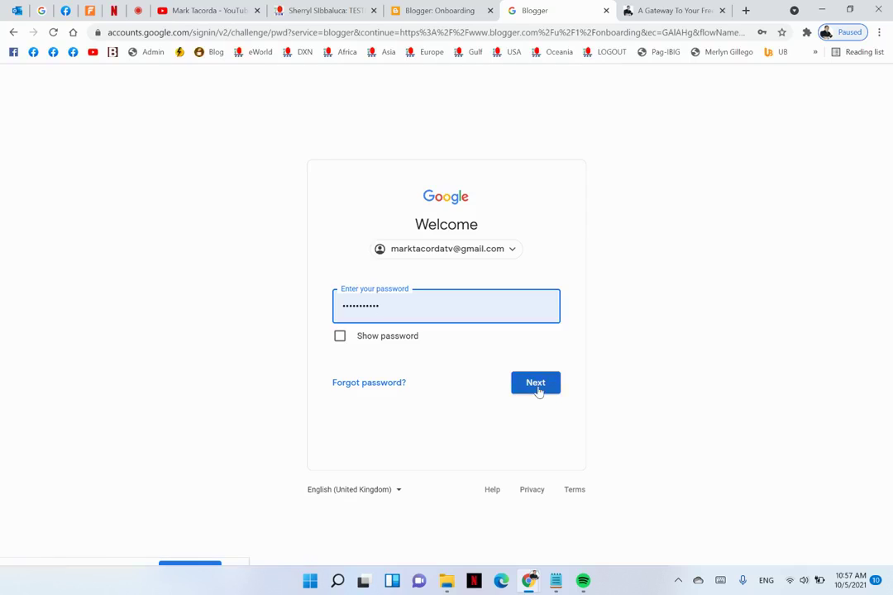
click(537, 389)
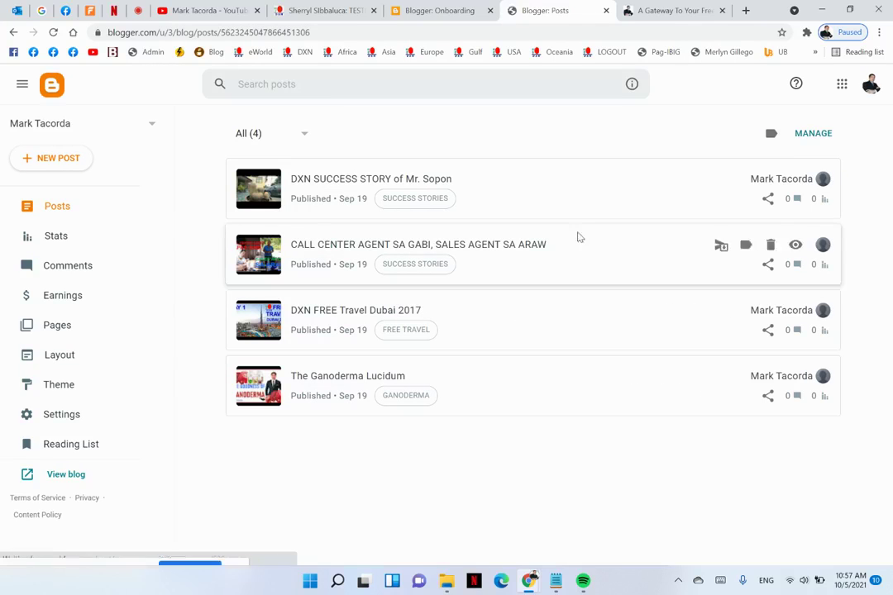
Open the dxnbicol live blog in a new tab, close onboarding, and return to Posts
click(66, 475)
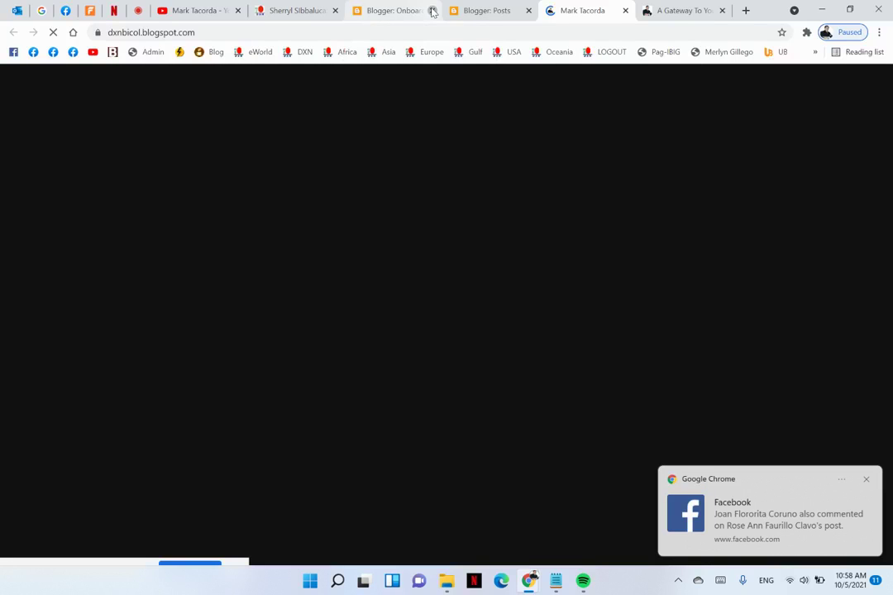
click(431, 12)
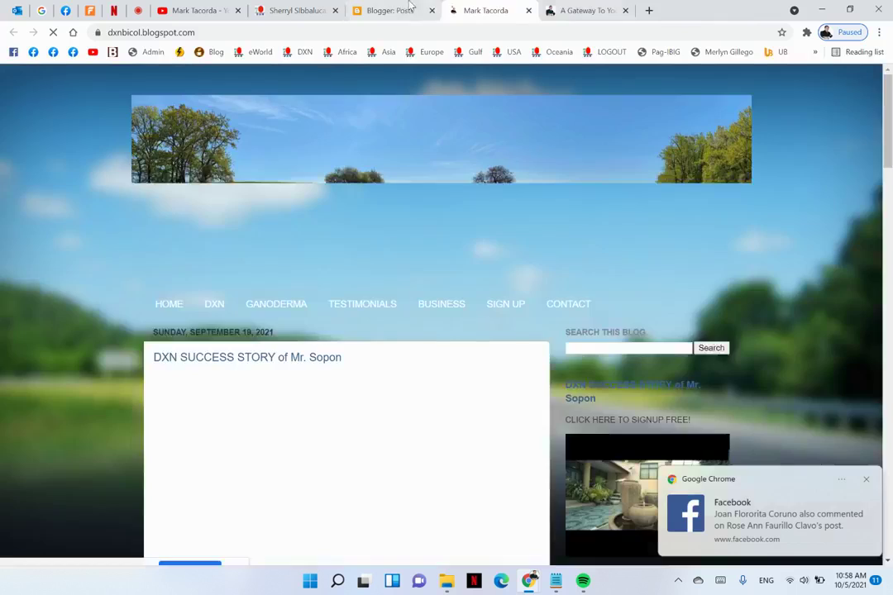
click(439, 10)
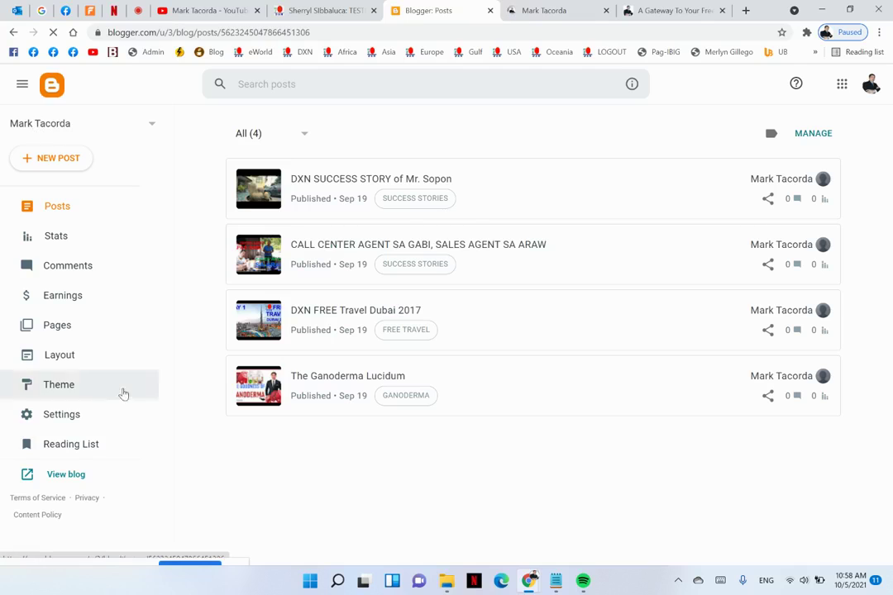
In Settings, change the blog title to the owner's name followed by '| DXN Bicol'
click(67, 420)
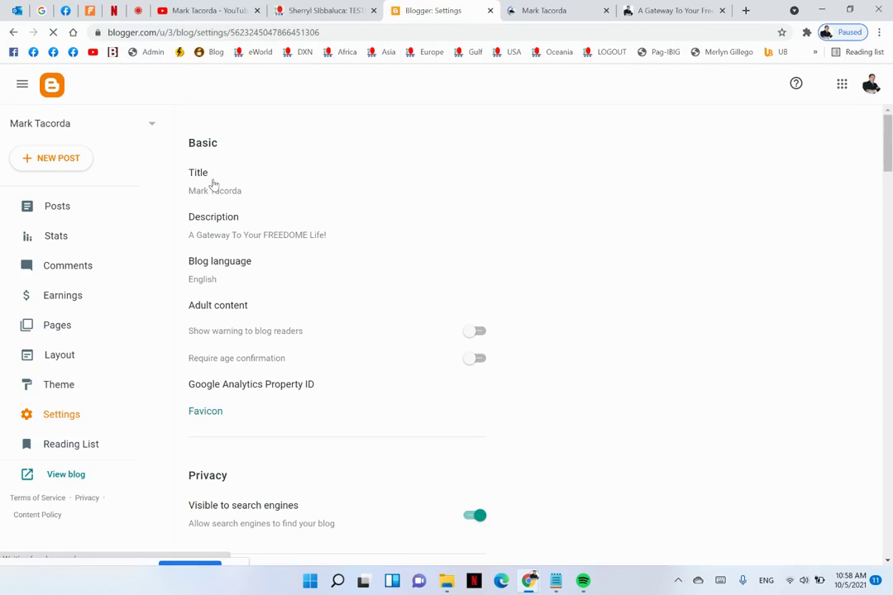
click(220, 193)
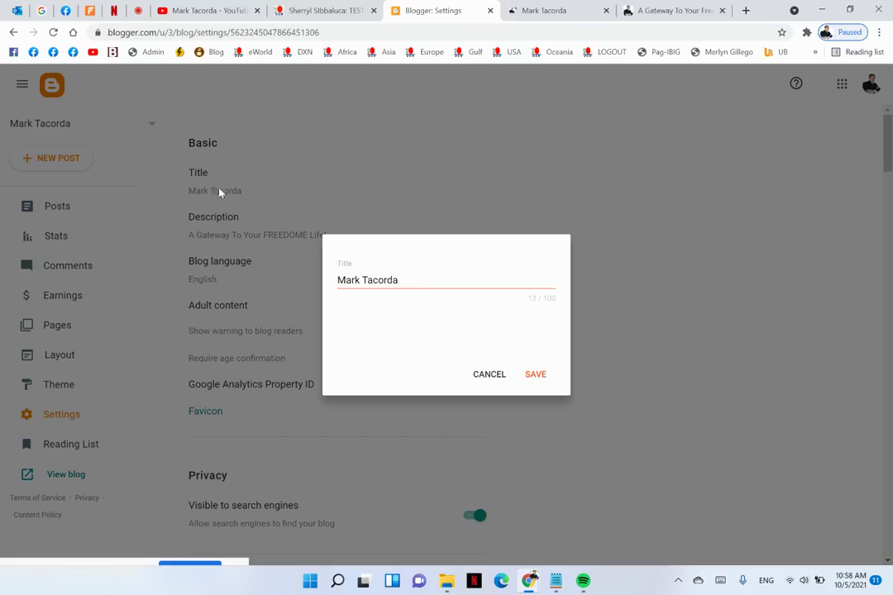
click(426, 280)
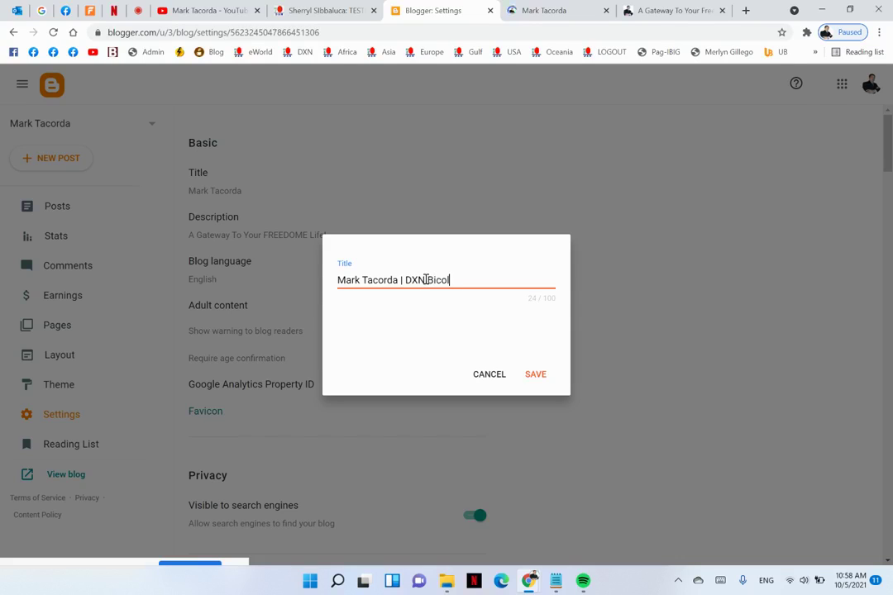
click(537, 375)
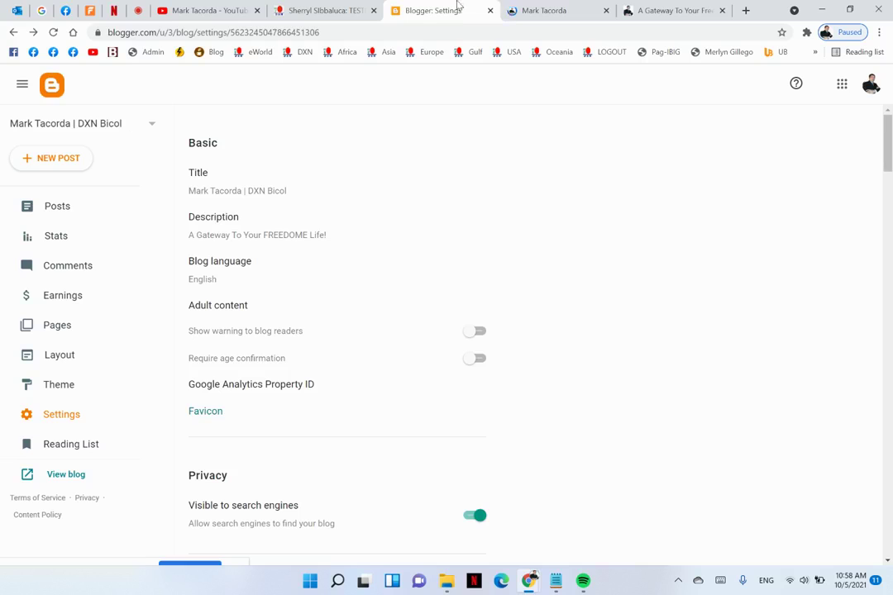
Check the live DXN Bicol blog, close the kadxn blog tab, and return to Settings
click(514, 8)
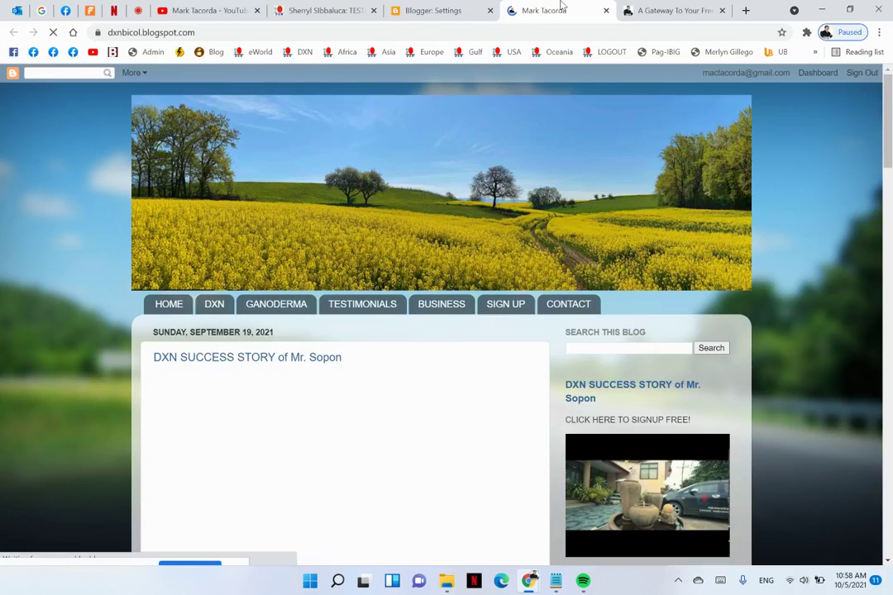
click(686, 10)
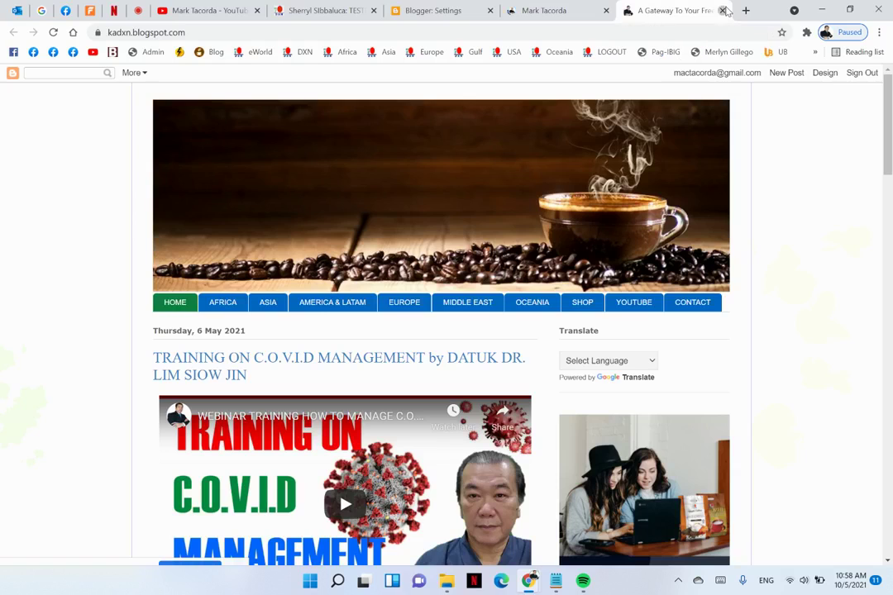
key(ctrl+w)
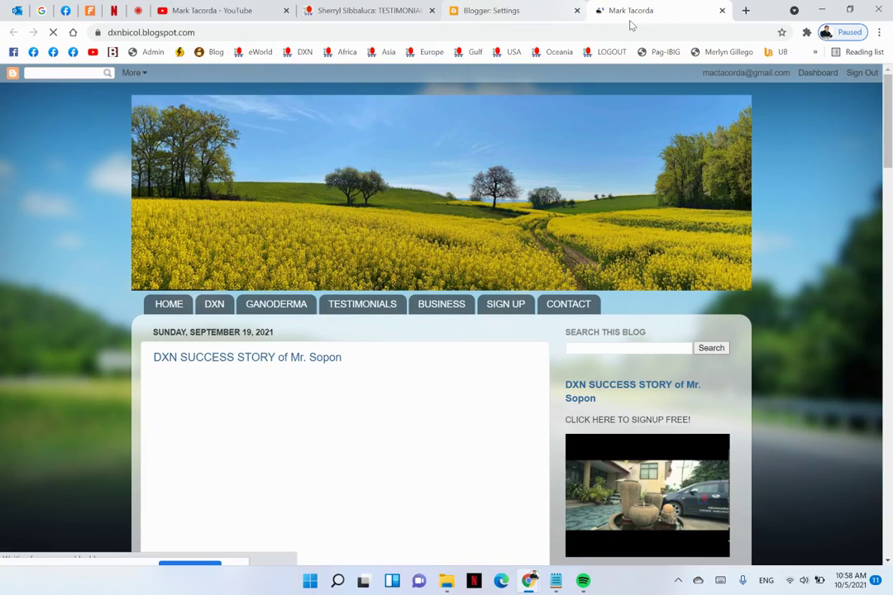
click(542, 11)
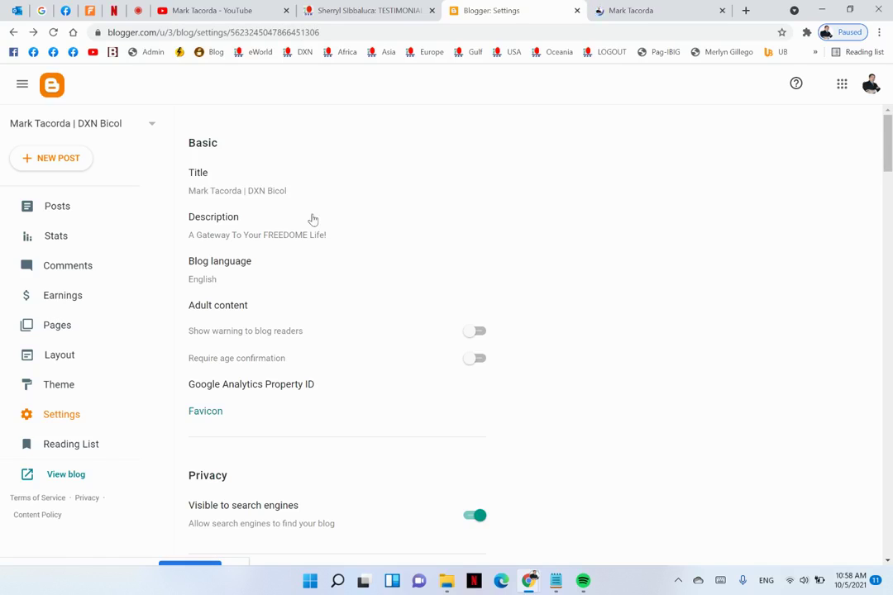
Check the testimonials reference blog, then open the GANODERMA page from the Pages list
click(61, 327)
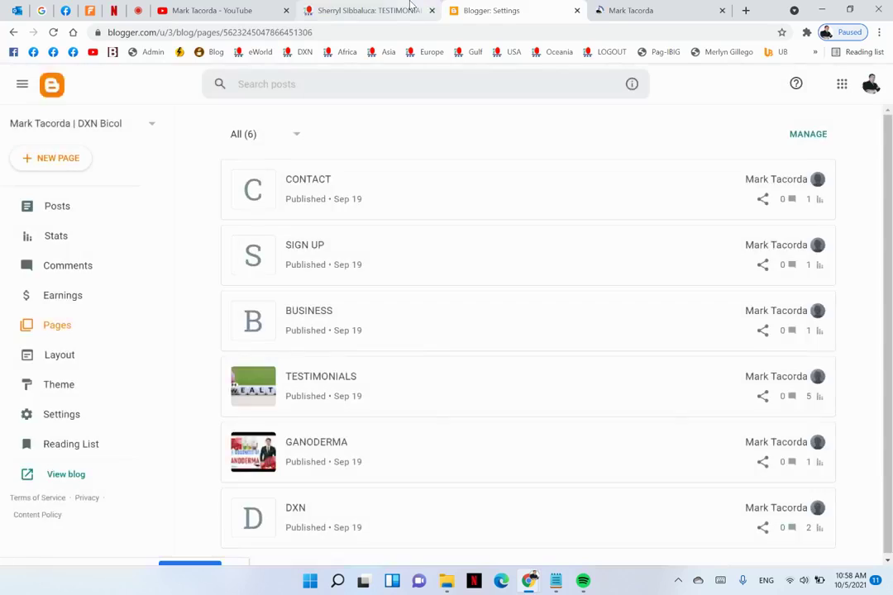
click(410, 7)
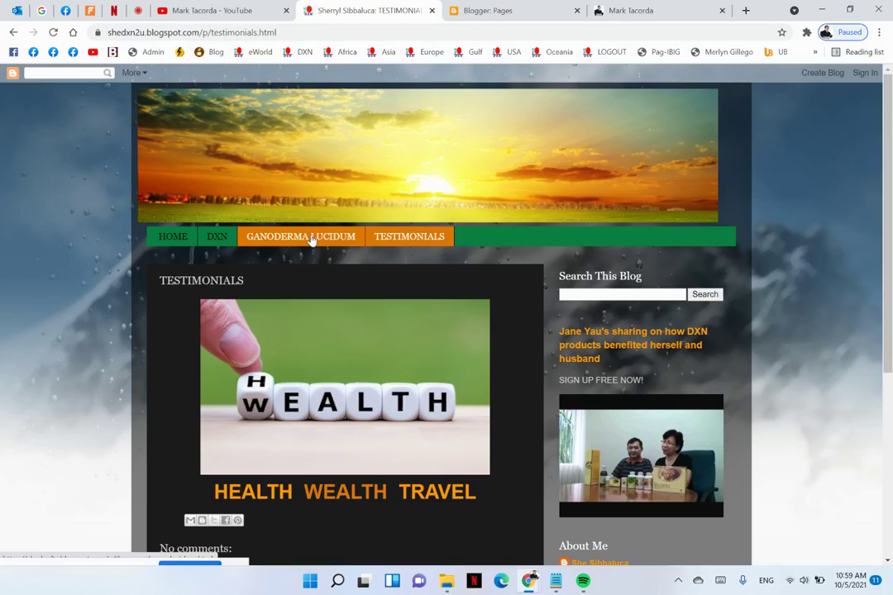
click(481, 9)
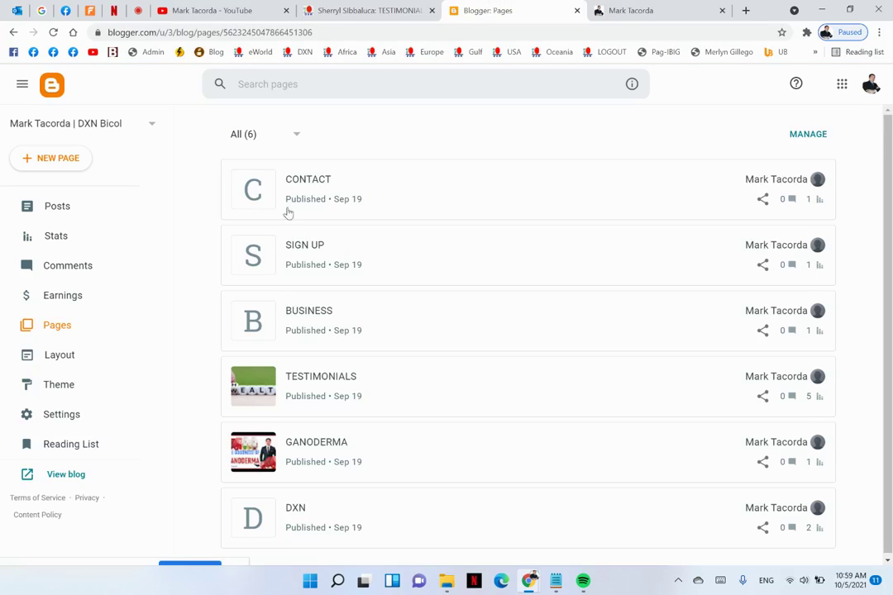
click(343, 440)
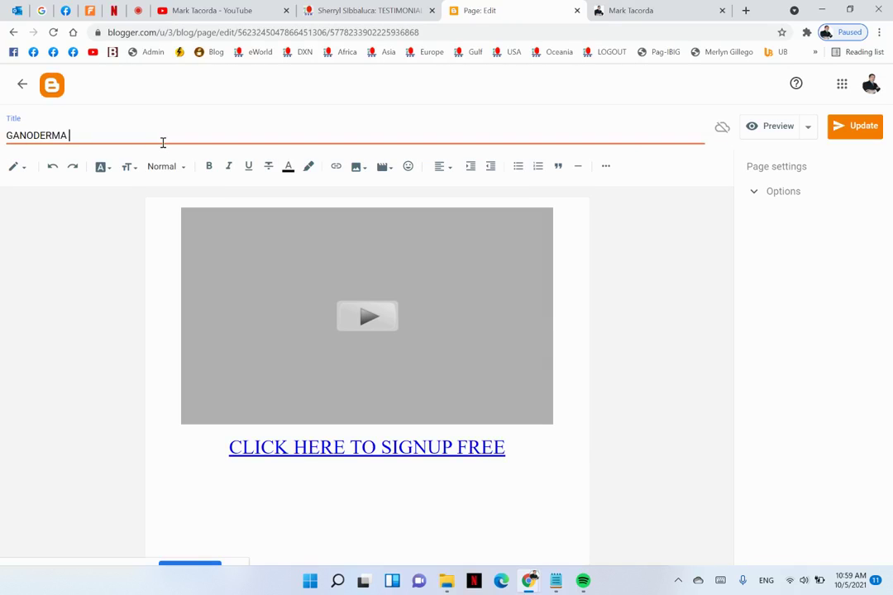
Retitle the page 'GANODERMA LUCIDUM', update it, and open it on the live blog
text(LUCIDUM)
click(853, 128)
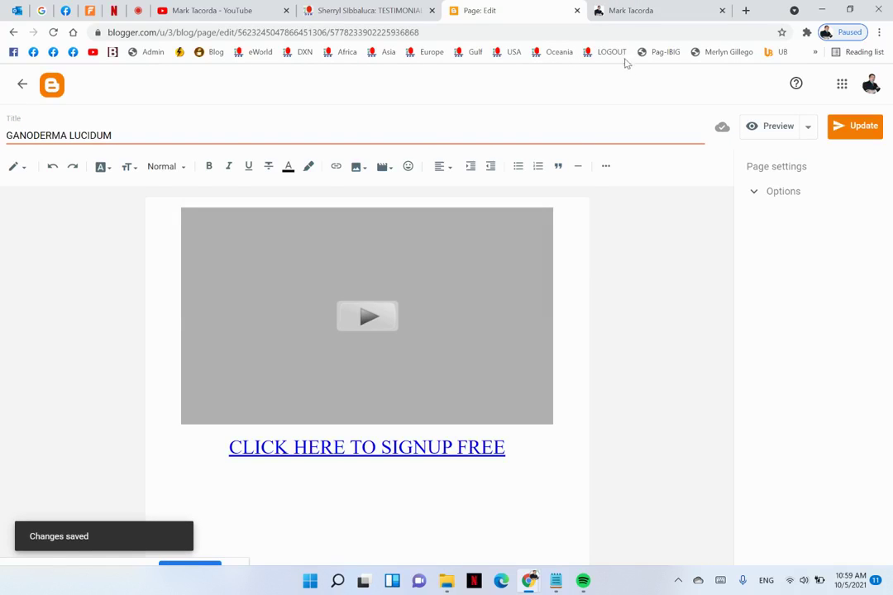
click(625, 18)
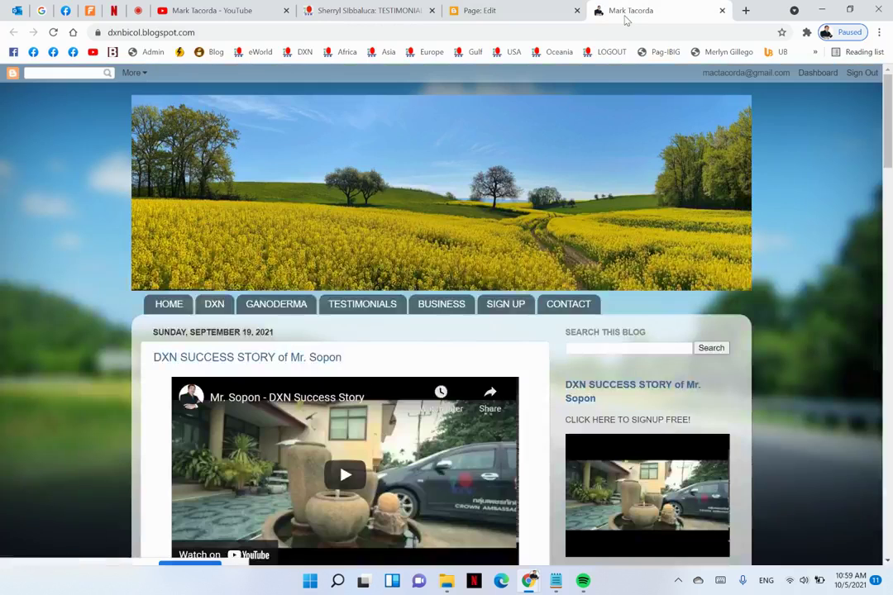
click(296, 305)
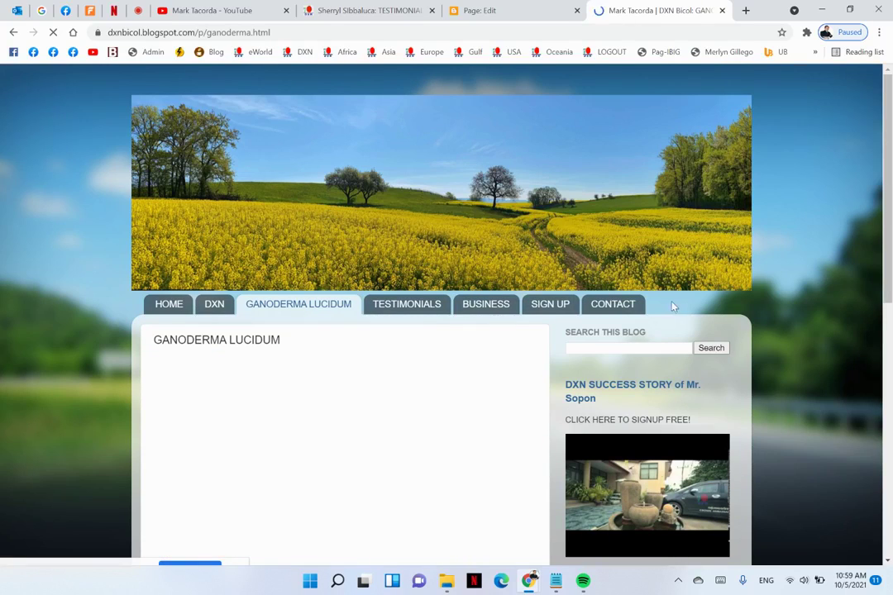
Compare with the testimonials reference blog, then go back from the editor to the pages list
click(374, 11)
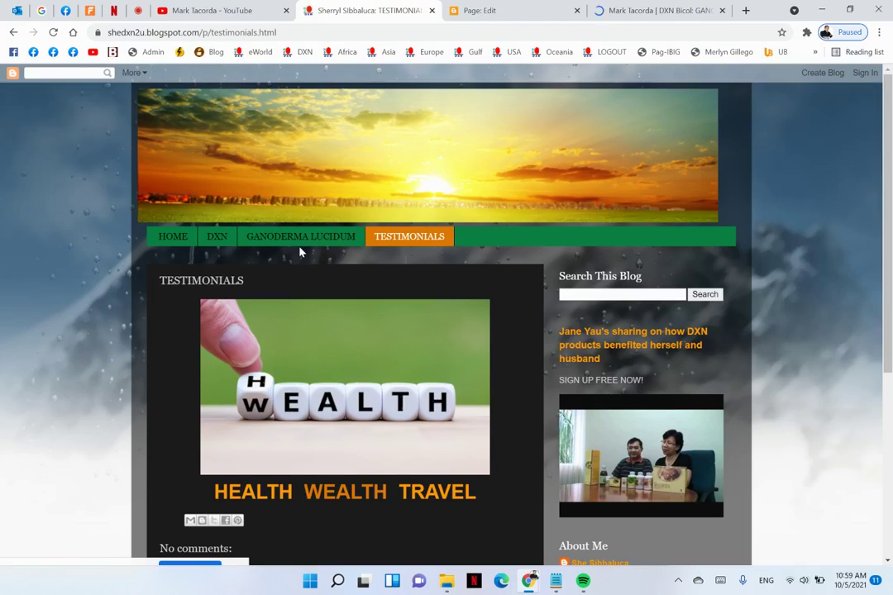
click(521, 9)
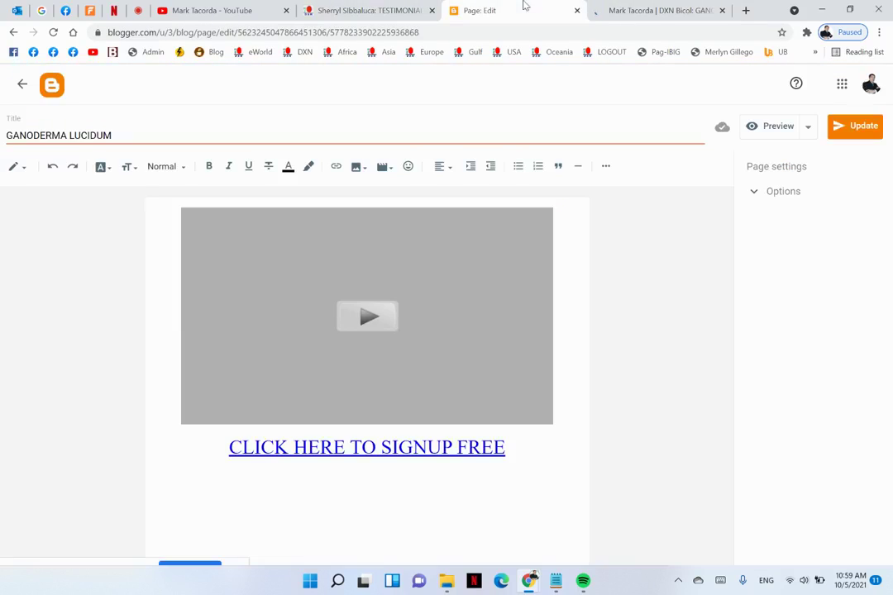
click(23, 85)
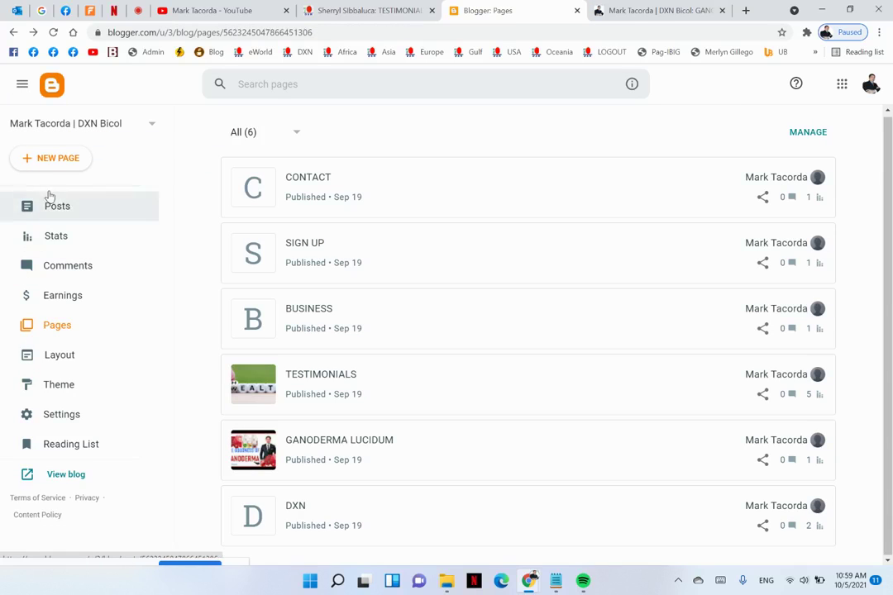
Open the GANODERMA LUCIDUM page from the Pages list for editing
click(58, 205)
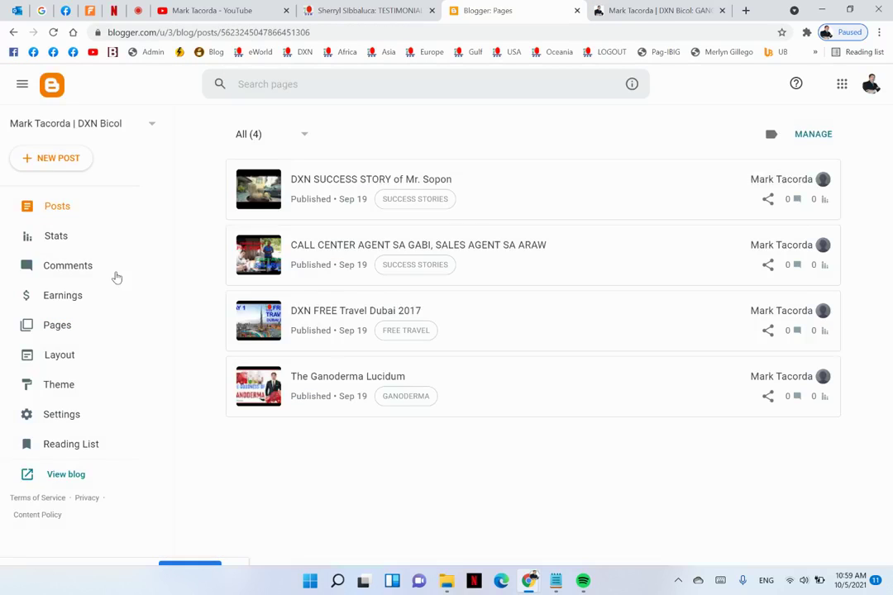
click(60, 329)
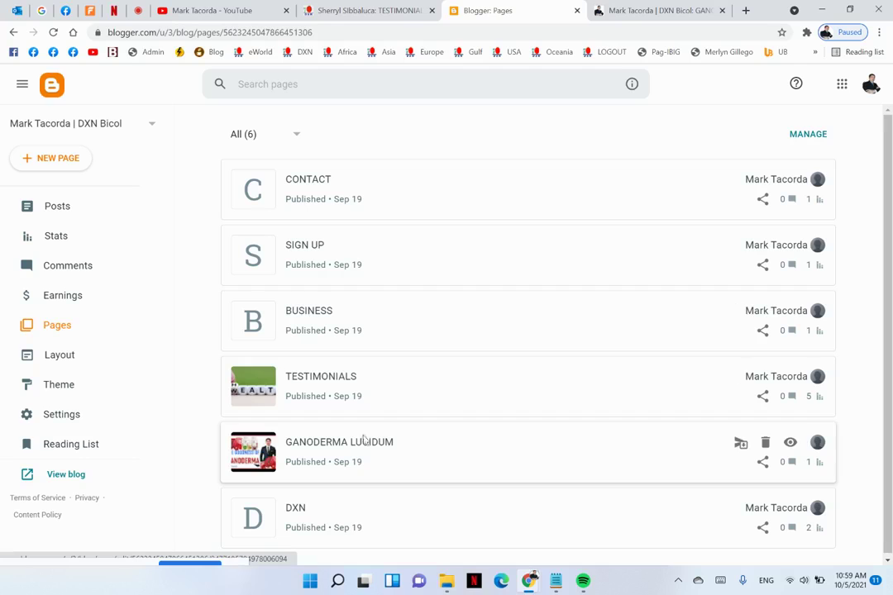
click(337, 454)
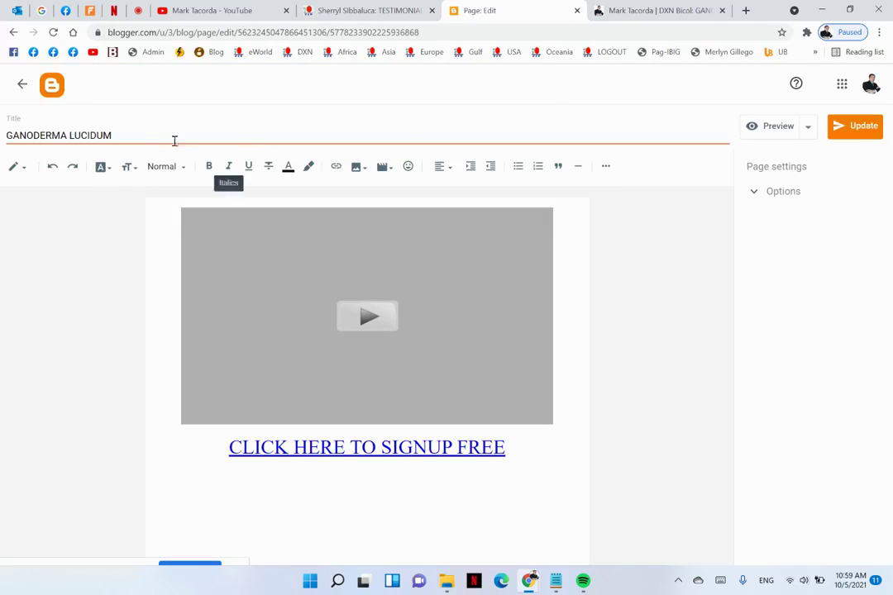
Shorten the title back to 'GANODERMA', update the page, and view the live ganoderma.html page
click(151, 129)
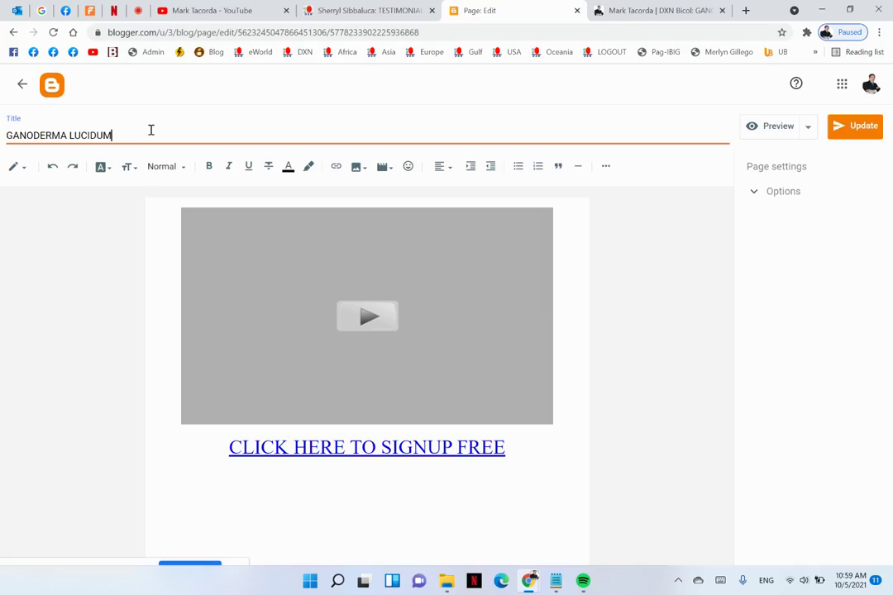
key(BackSpace)
key(BackSpace)
key(BackSpace)
key(BackSpace)
key(BackSpace)
key(BackSpace)
key(BackSpace)
key(BackSpace)
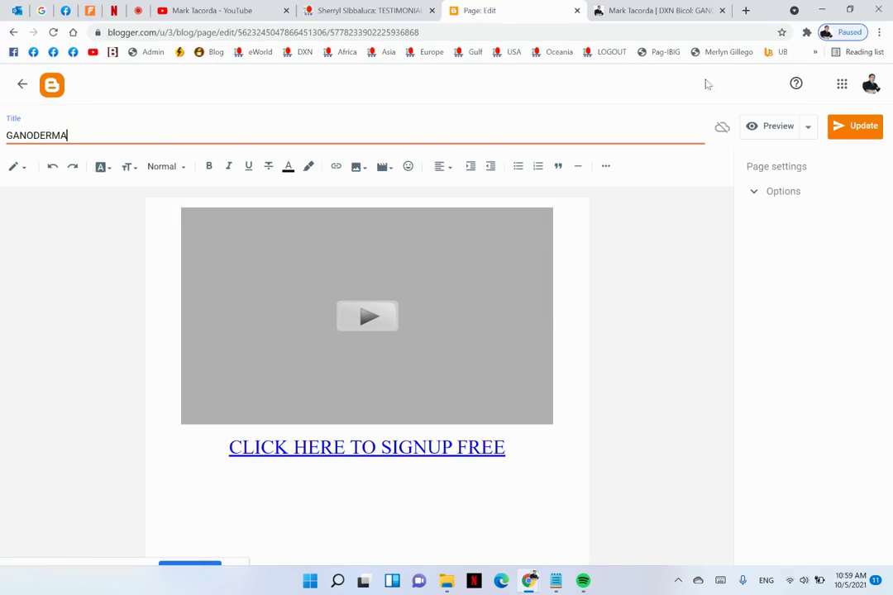
click(851, 128)
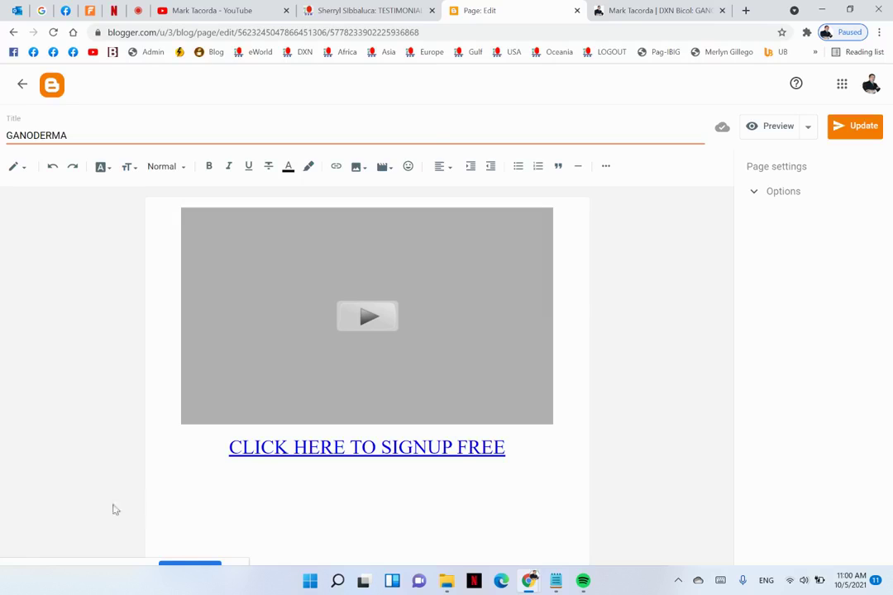
click(626, 10)
scroll(399, 190, down, 2)
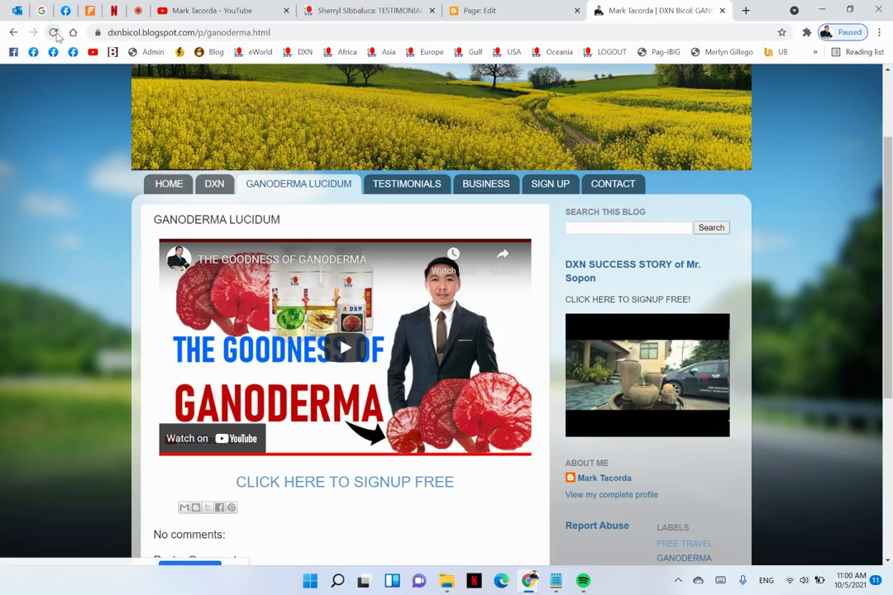
Reload the live Ganoderma page to show the GANODERMA title, then open a new Google tab
click(54, 33)
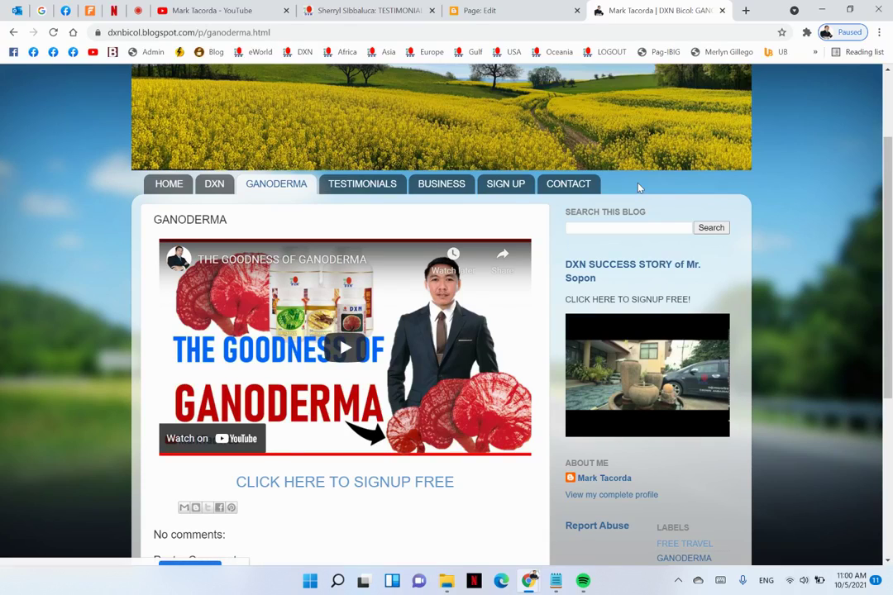
click(745, 11)
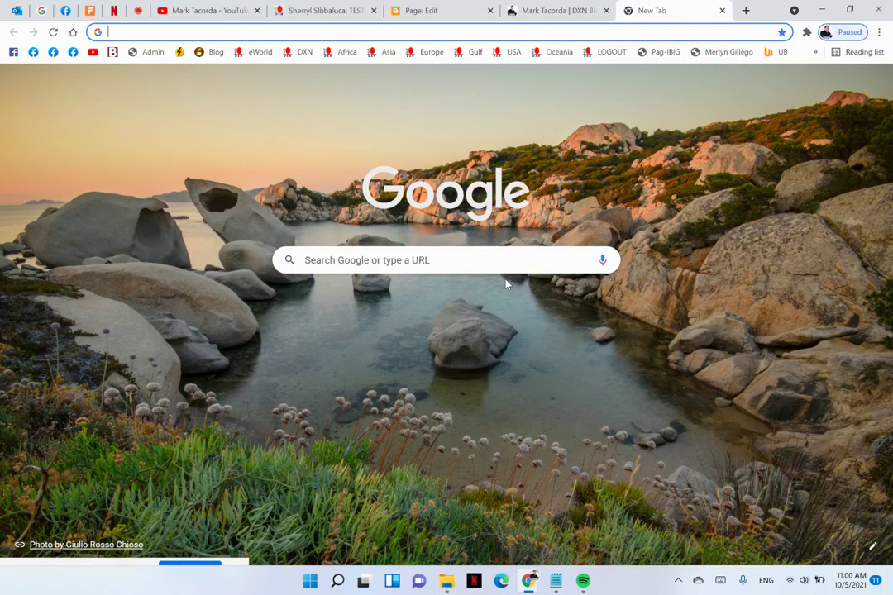
click(520, 12)
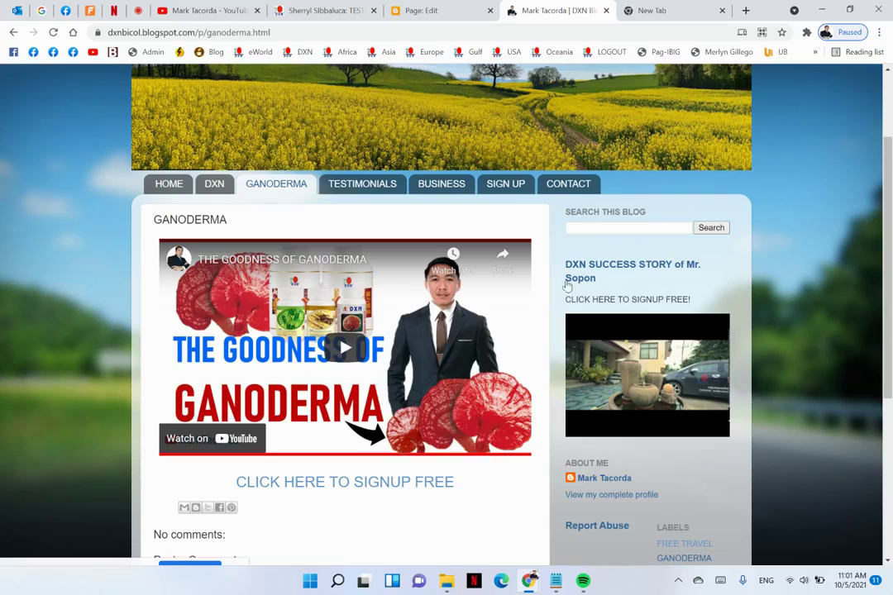
scroll(567, 289, down, 3)
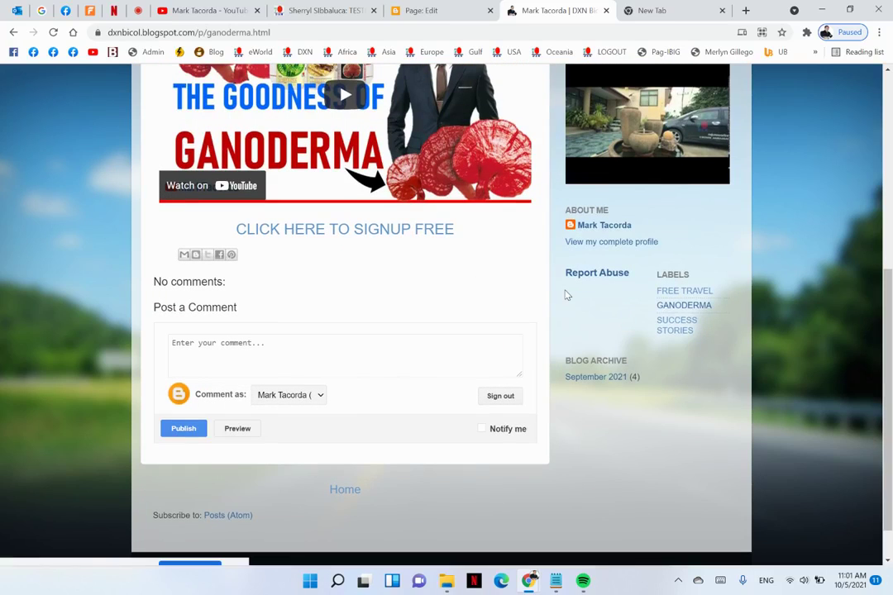
click(676, 10)
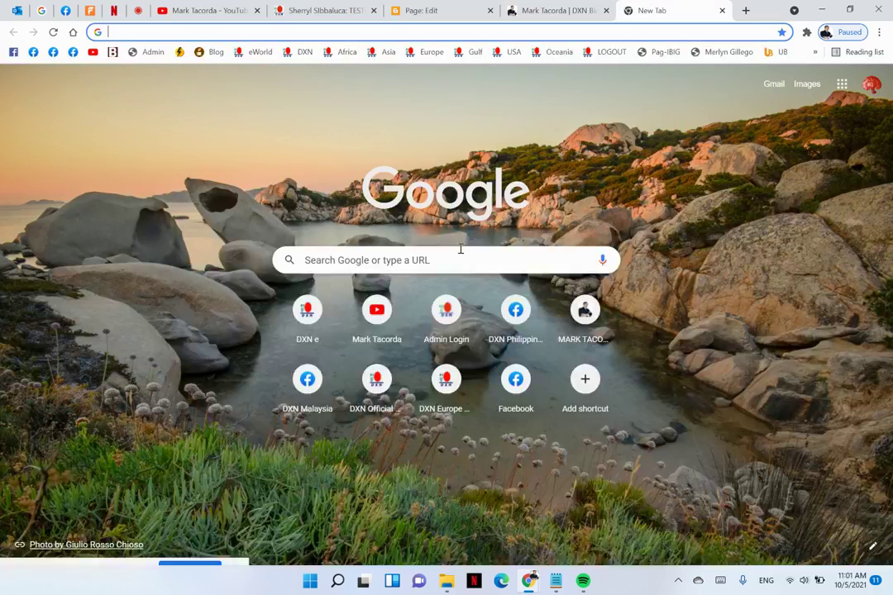